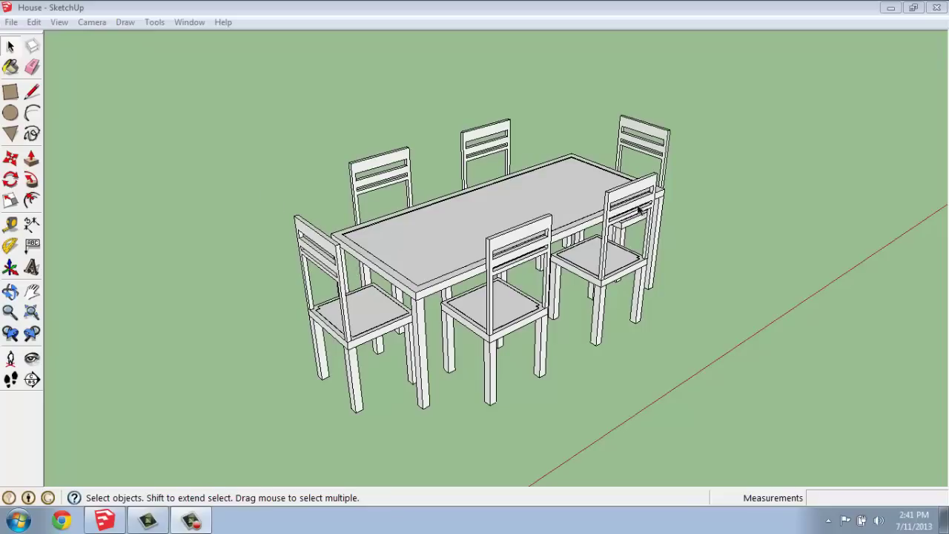
# - Orbit and zoom around the finished dining table and chairs to a higher three-quarter view
pyautogui.moveTo(683, 263); pyautogui.dragTo(415, 237, button='middle')
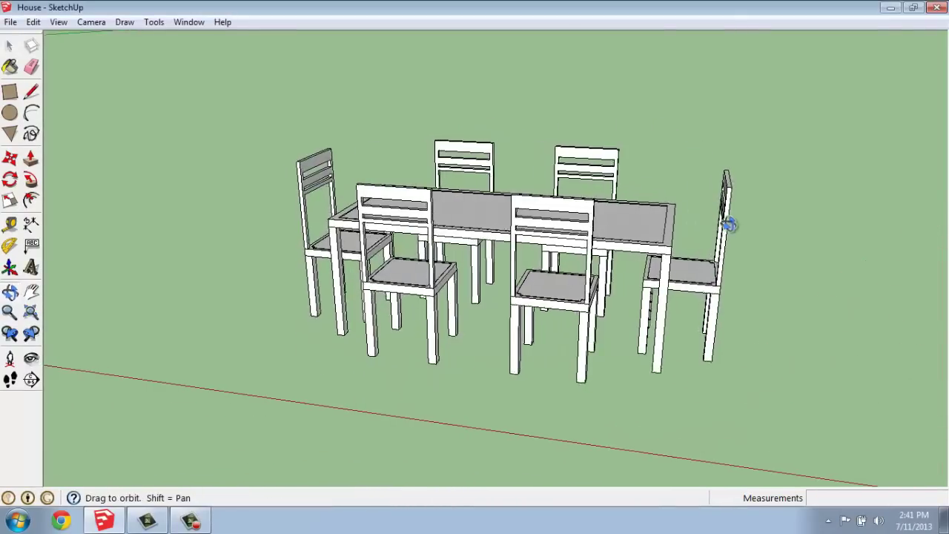
pyautogui.moveTo(727, 218); pyautogui.dragTo(838, 205, button='middle')
pyautogui.moveTo(333, 205)
pyautogui.mouseDown(button='middle')
pyautogui.moveTo(381, 220)
pyautogui.moveTo(464, 275)
pyautogui.moveTo(462, 197)
pyautogui.moveTo(410, 173)
pyautogui.moveTo(475, 263)
pyautogui.moveTo(339, 214)
pyautogui.mouseUp(button='middle')
pyautogui.scroll(-5, 338, 213)
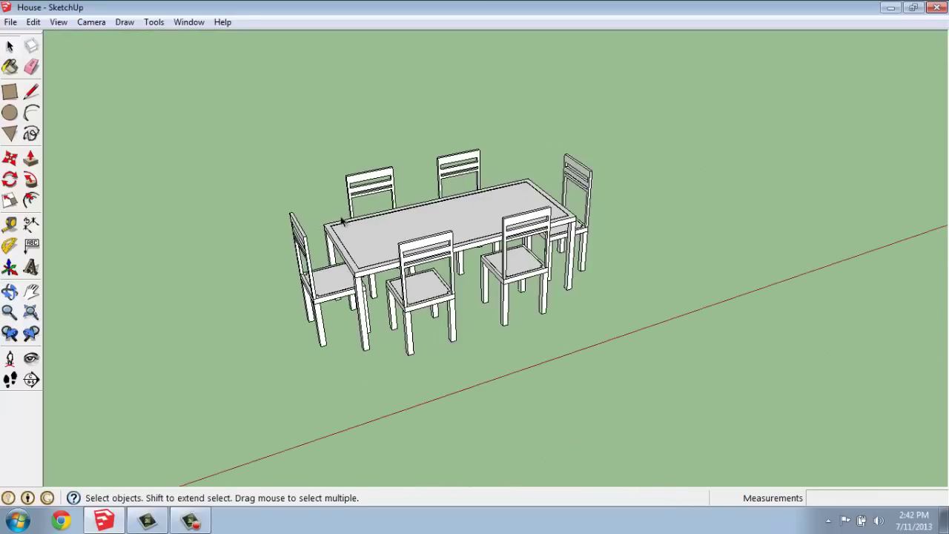
pyautogui.scroll(-2, 338, 214)
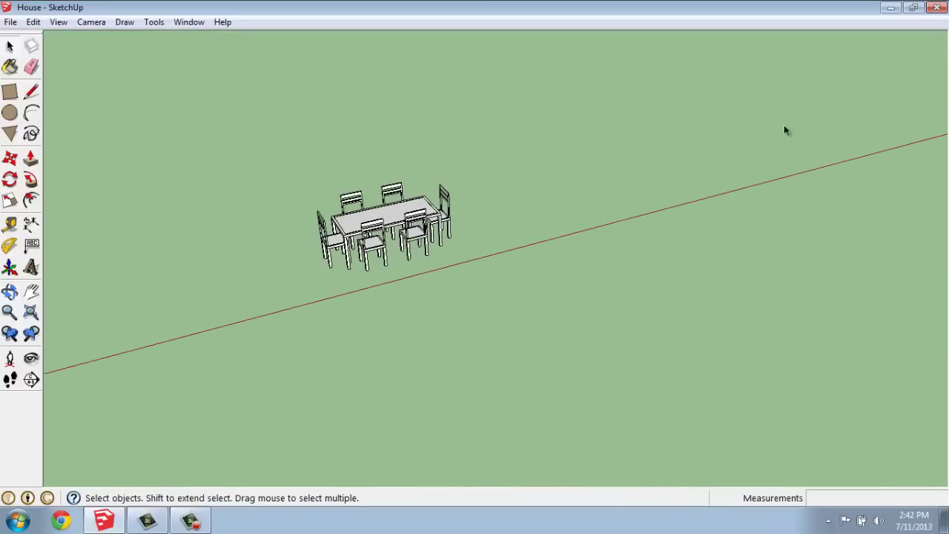
pyautogui.scroll(1, 767, 123)
pyautogui.scroll(1, 836, 82)
pyautogui.moveTo(284, 216); pyautogui.dragTo(200, 257, button='middle')
pyautogui.scroll(-2, 226, 255)
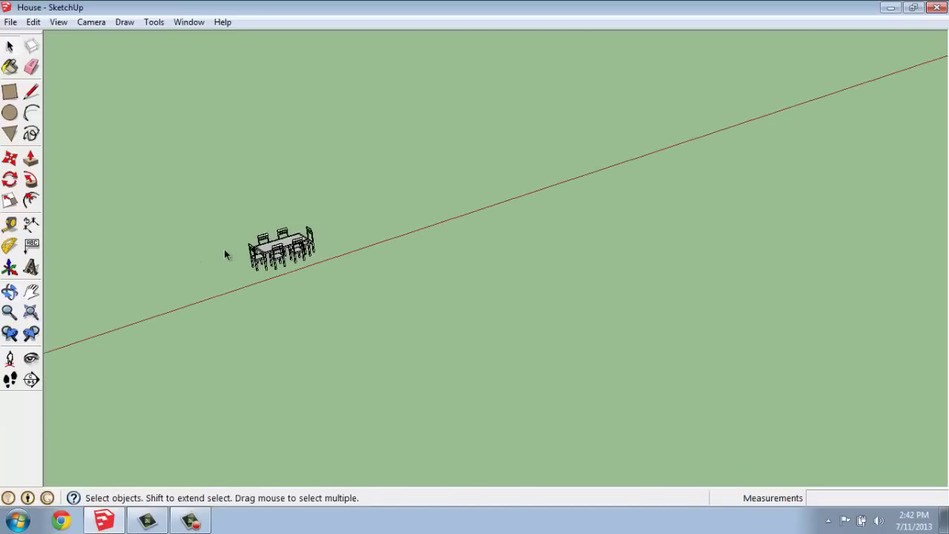
# - Pan and zoom to bring the house and the open ground beside it into view
pyautogui.click(30, 292)
pyautogui.moveTo(114, 197); pyautogui.dragTo(504, 121)
pyautogui.scroll(1, 184, 318)
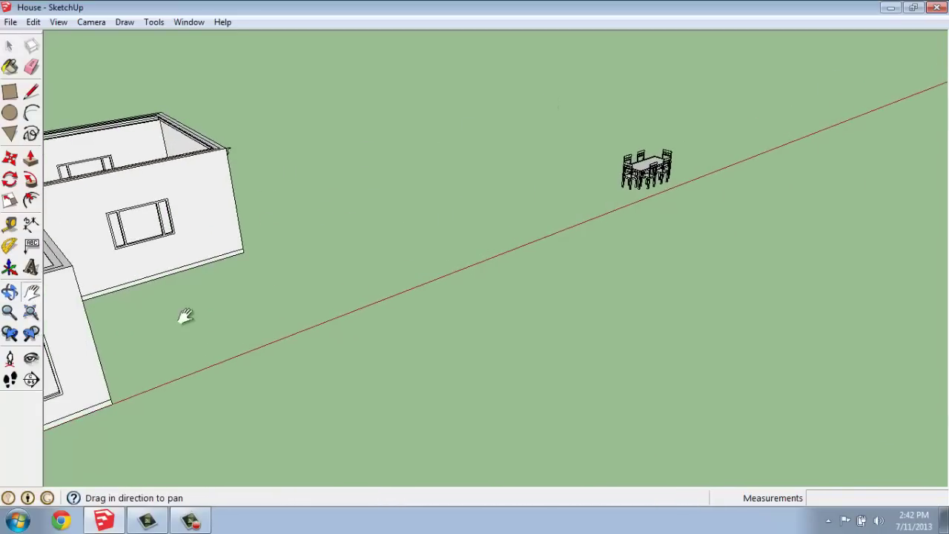
pyautogui.scroll(3, 404, 232)
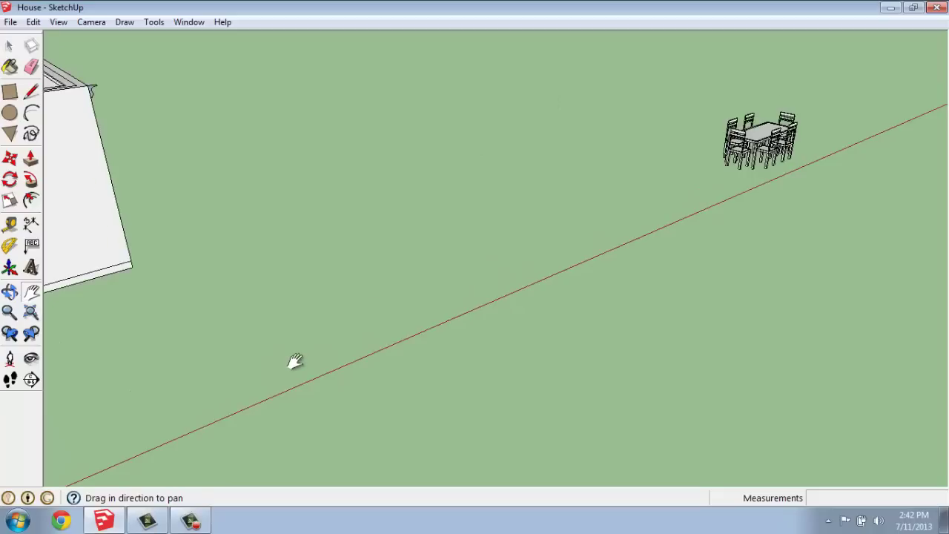
pyautogui.moveTo(293, 361); pyautogui.dragTo(260, 307, button='middle')
pyautogui.scroll(1, 141, 173)
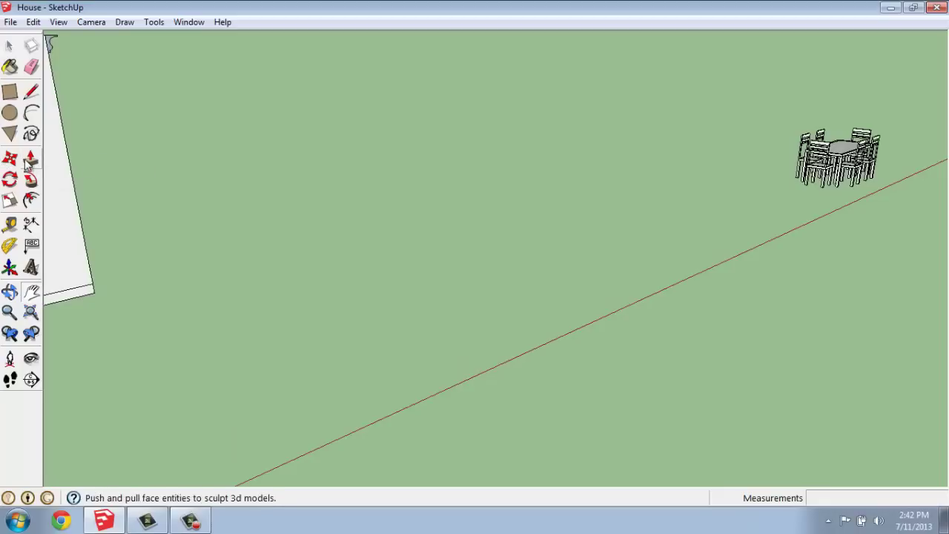
# - Draw a 7' by 3' rectangle on the open ground
pyautogui.click(9, 92)
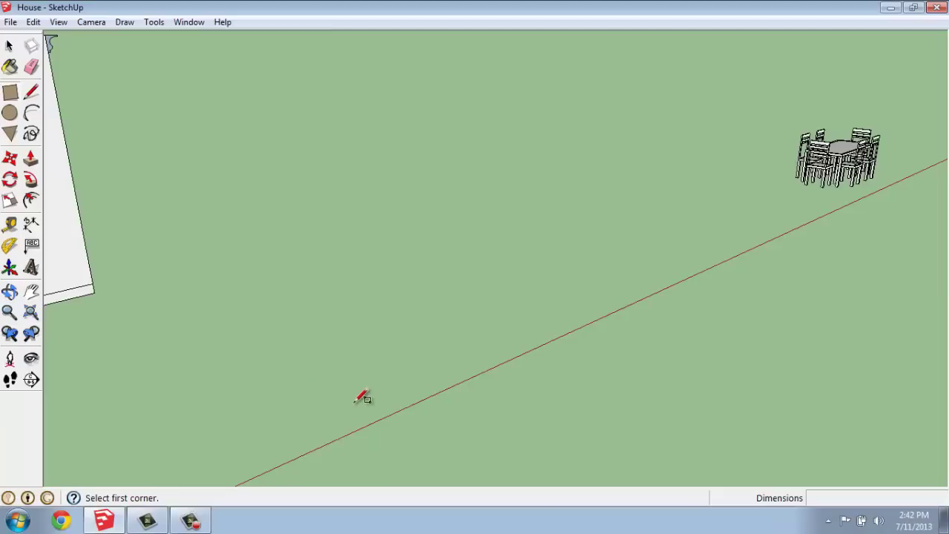
pyautogui.click(333, 394)
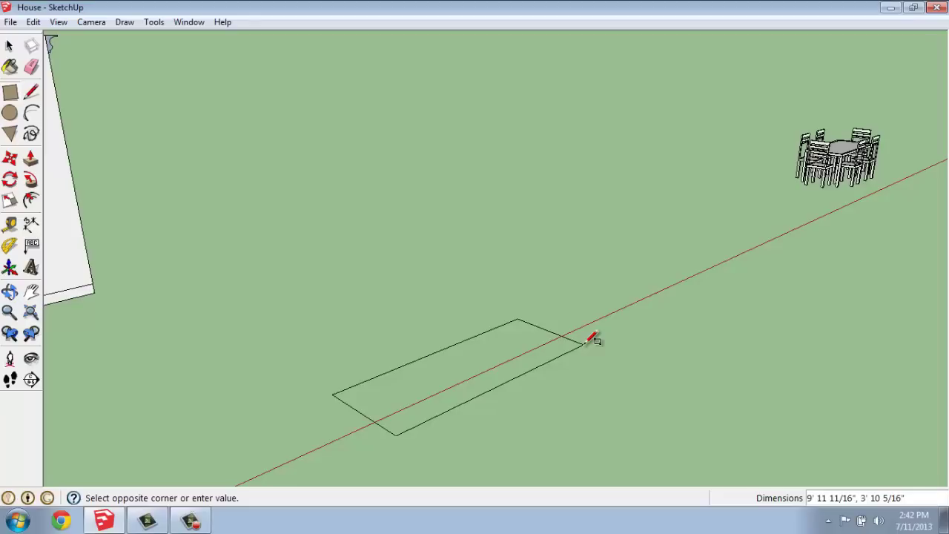
pyautogui.write("7',3")
pyautogui.press('Return')
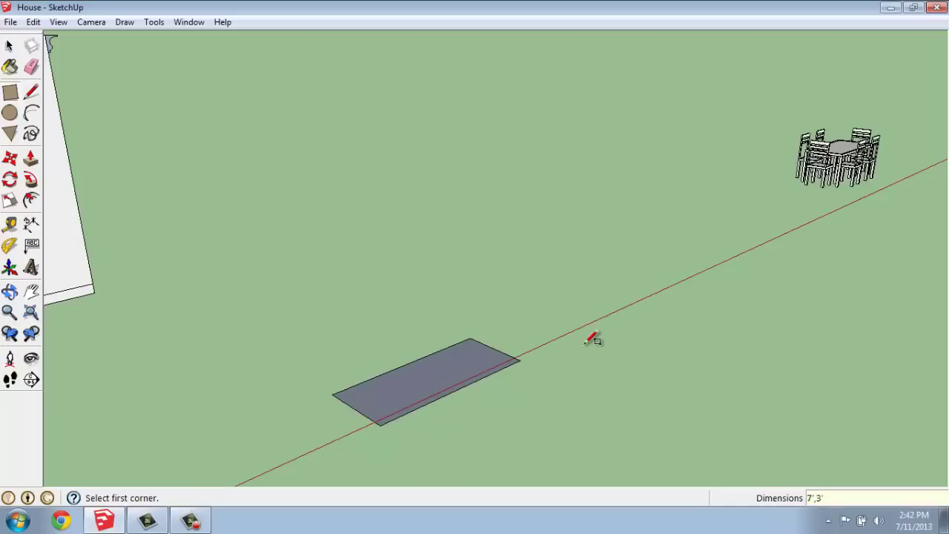
# - Push/Pull the rectangle up into a slab 2" thick
pyautogui.click(30, 158)
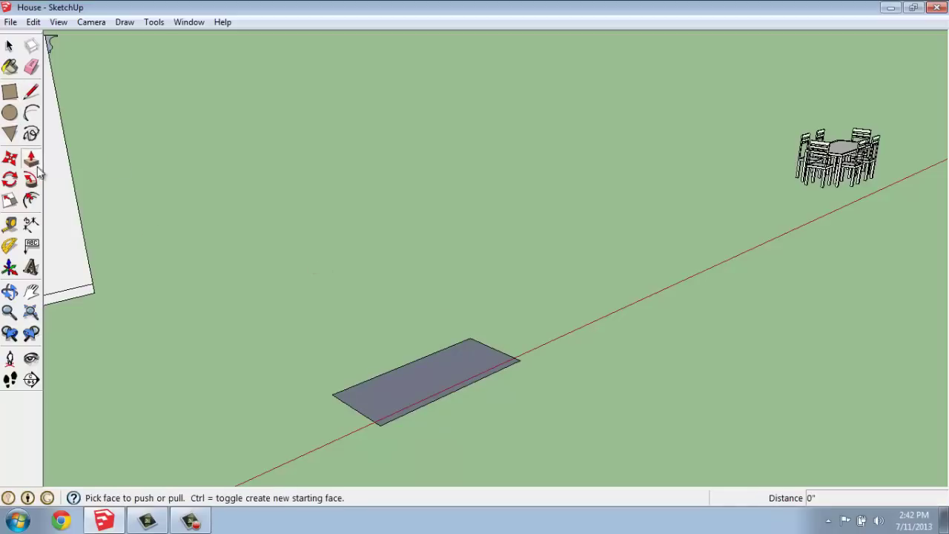
pyautogui.moveTo(417, 388); pyautogui.dragTo(409, 340)
pyautogui.write("2'1")
pyautogui.press('Return')
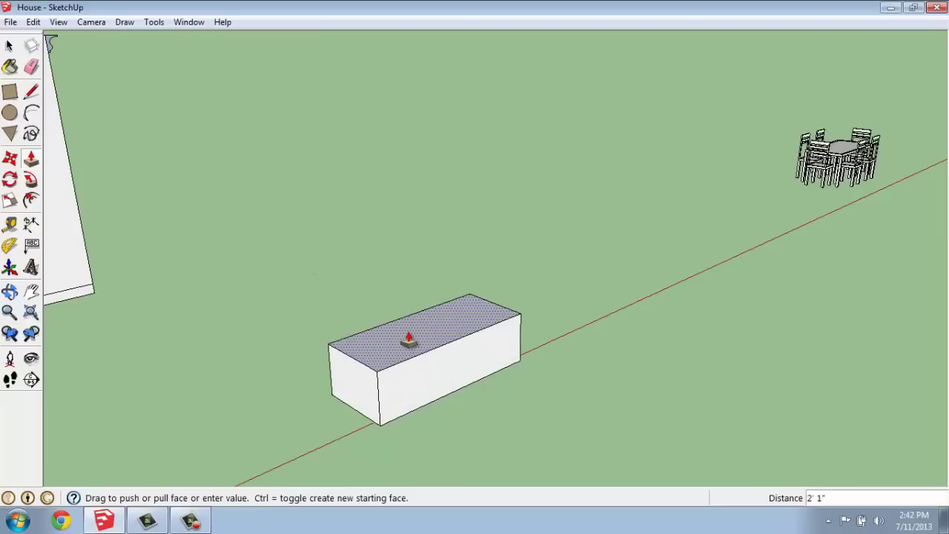
pyautogui.write('2"')
pyautogui.press('Return')
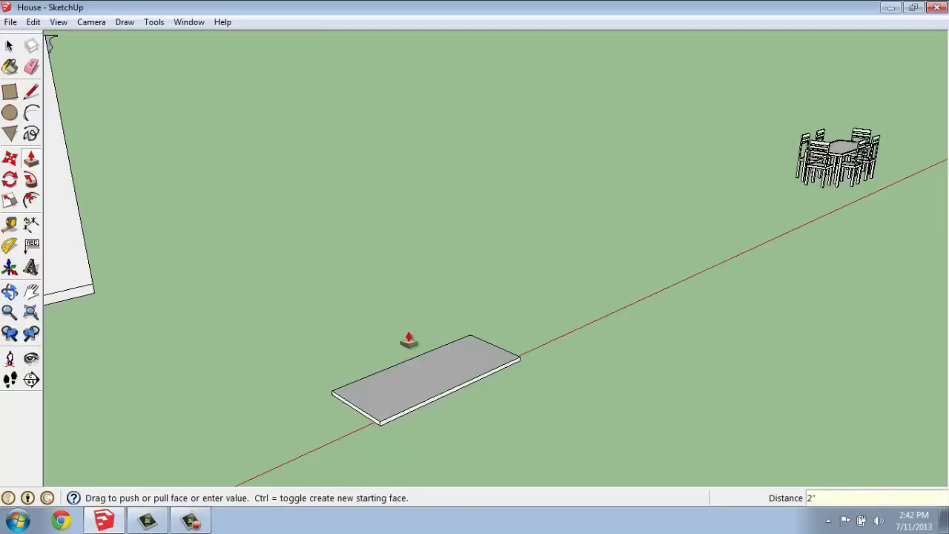
pyautogui.scroll(4, 356, 437)
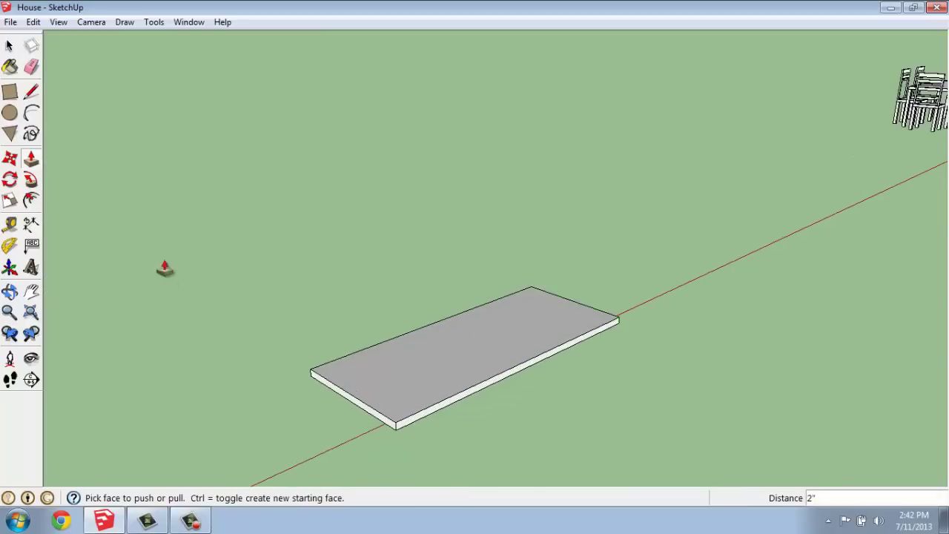
# - Select the whole slab and move it 30 straight up the blue axis, then view its underside
pyautogui.click(10, 158)
pyautogui.press('space')
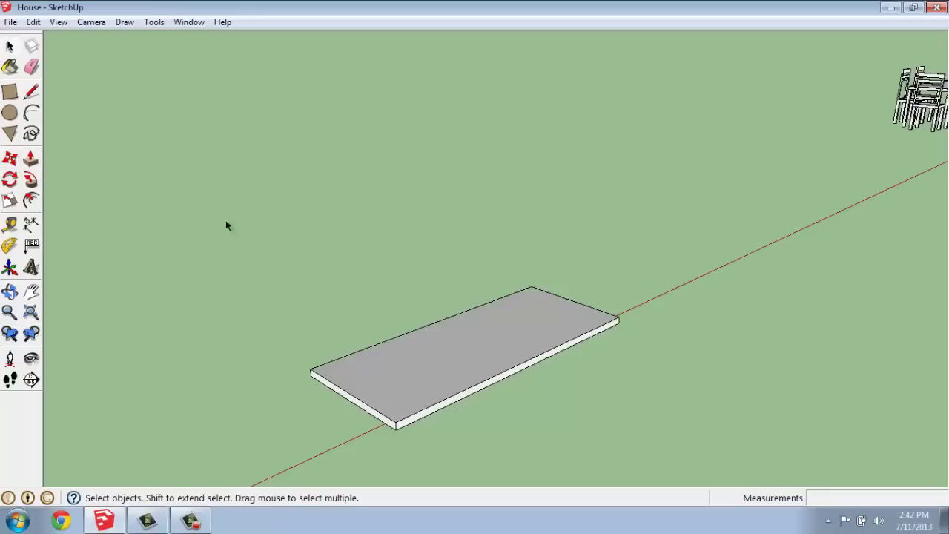
pyautogui.tripleClick(448, 376)
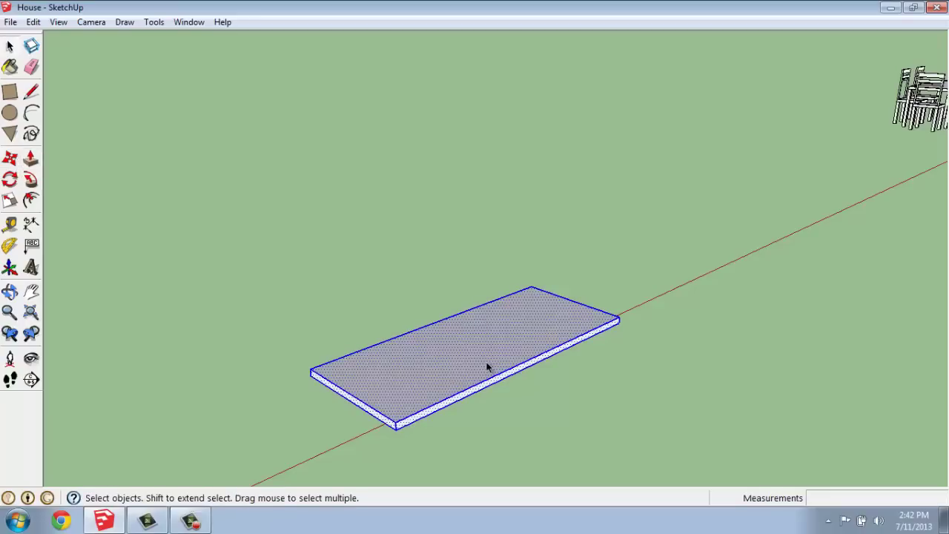
pyautogui.click(10, 158)
pyautogui.click(396, 428)
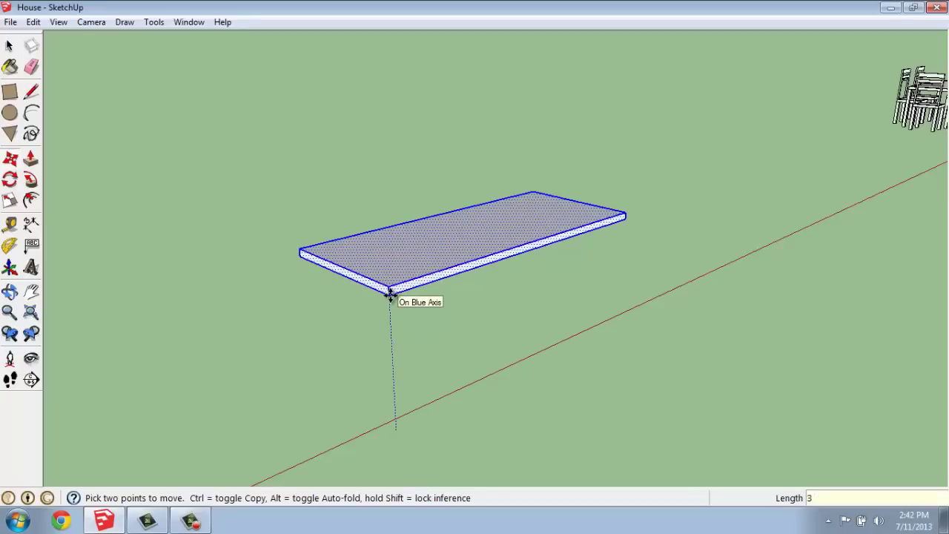
pyautogui.write('30')
pyautogui.press('Return')
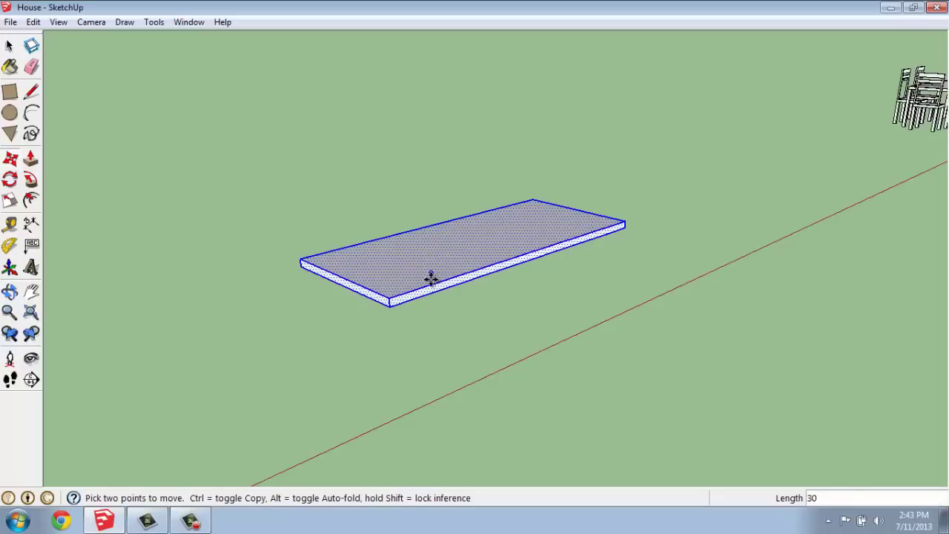
pyautogui.moveTo(375, 352); pyautogui.dragTo(424, 203, button='middle')
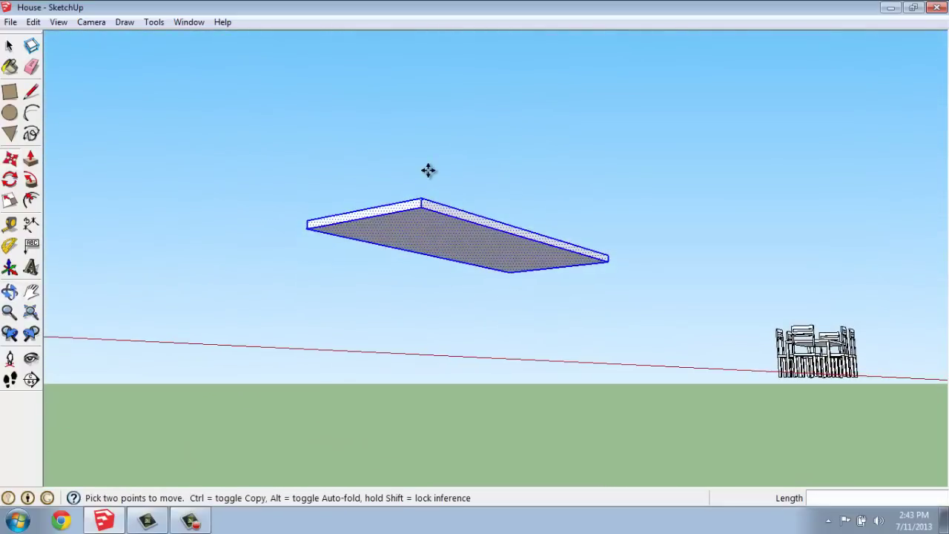
pyautogui.scroll(1, 477, 178)
pyautogui.scroll(1, 477, 178)
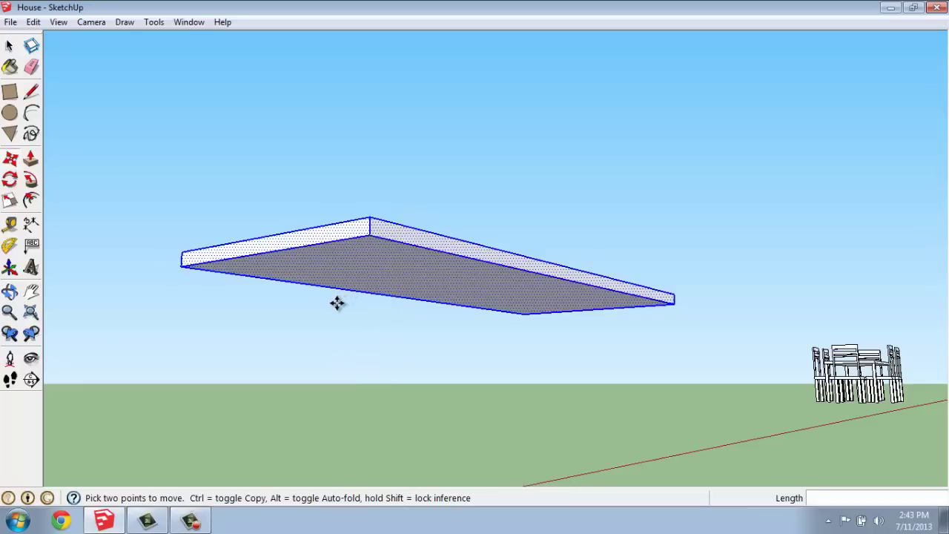
pyautogui.moveTo(403, 329); pyautogui.dragTo(421, 271, button='middle')
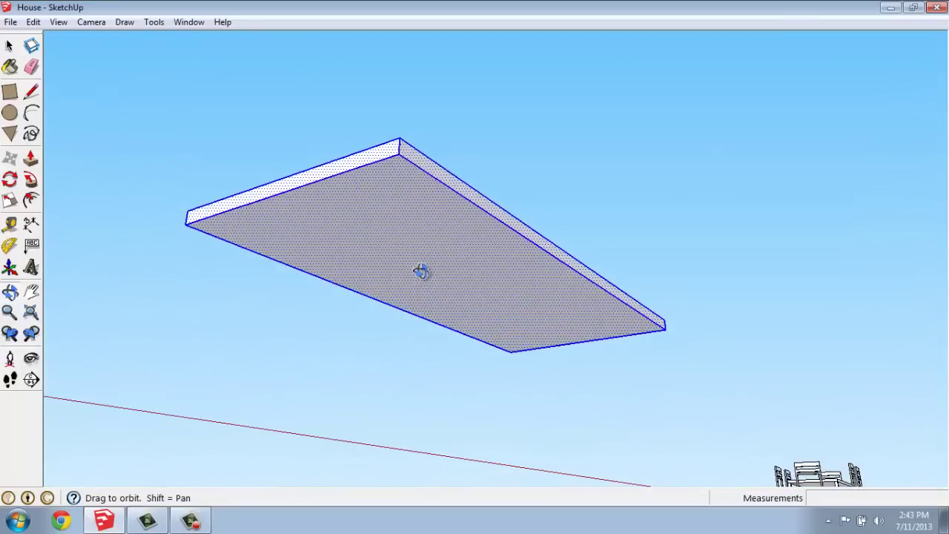
# - Draw 2 by 2 squares at the far and left corners of the slab's underside
pyautogui.click(10, 91)
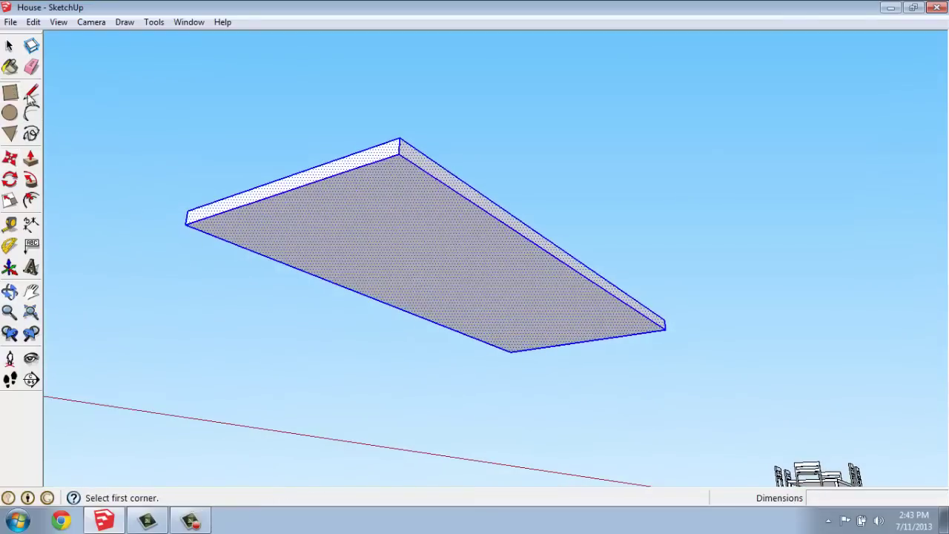
pyautogui.click(399, 154)
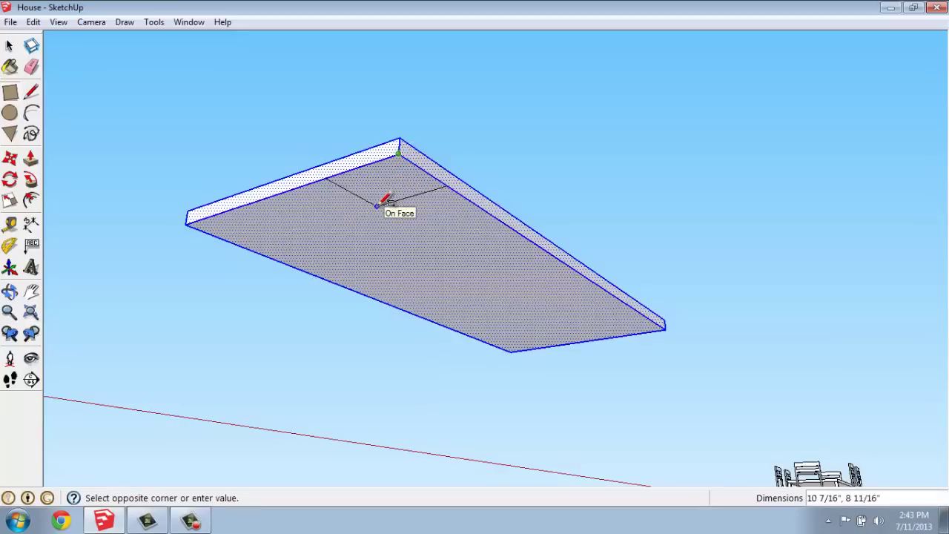
pyautogui.write('2,2')
pyautogui.press('Return')
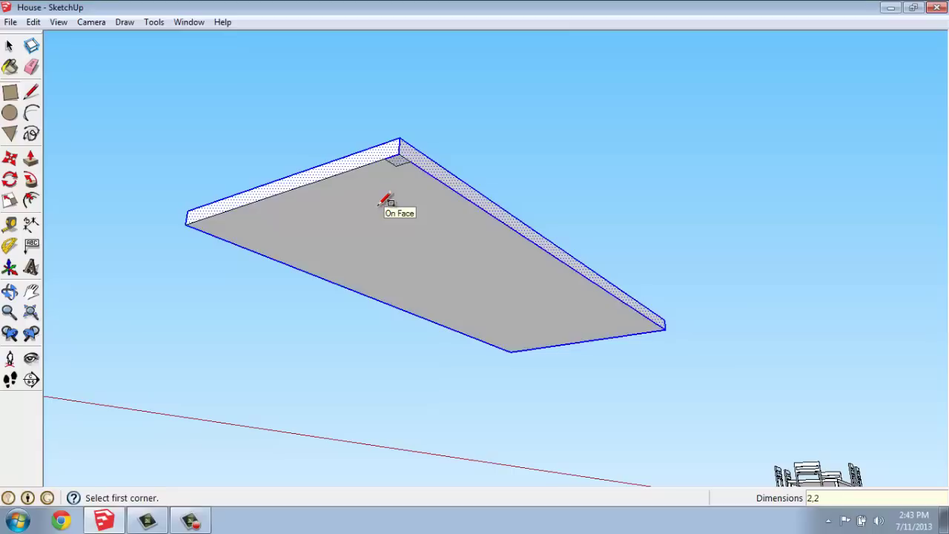
pyautogui.click(186, 224)
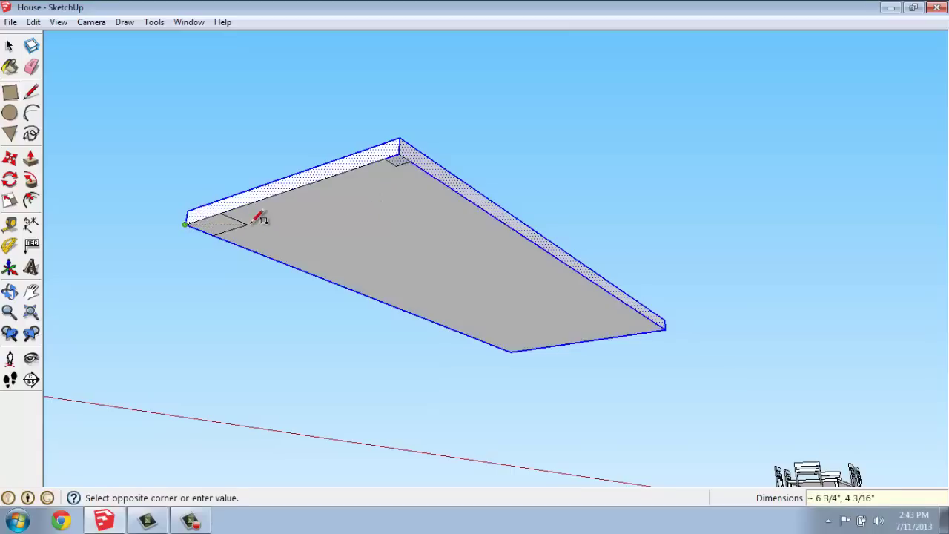
pyautogui.write('2,2')
pyautogui.press('Return')
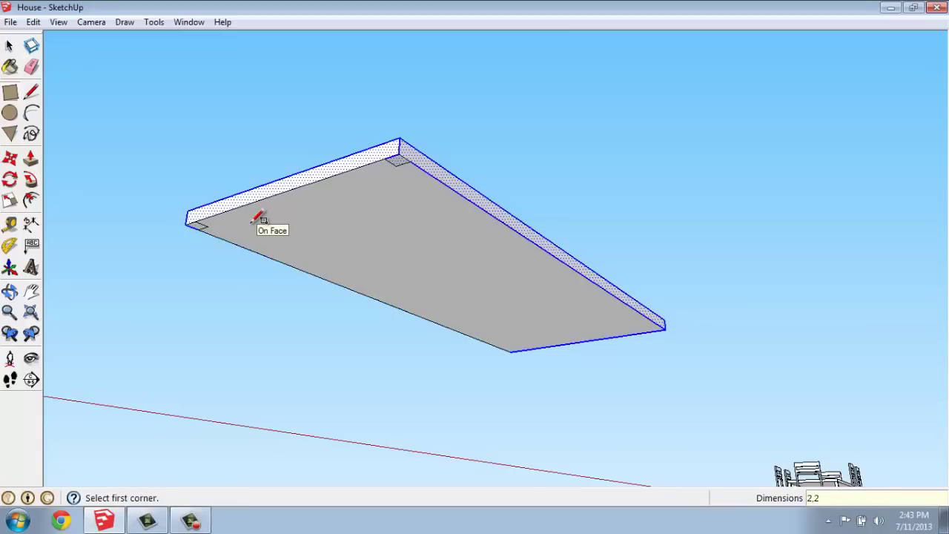
# - Draw 2 by 2 squares at the bottom and right corners of the underside
pyautogui.click(519, 348)
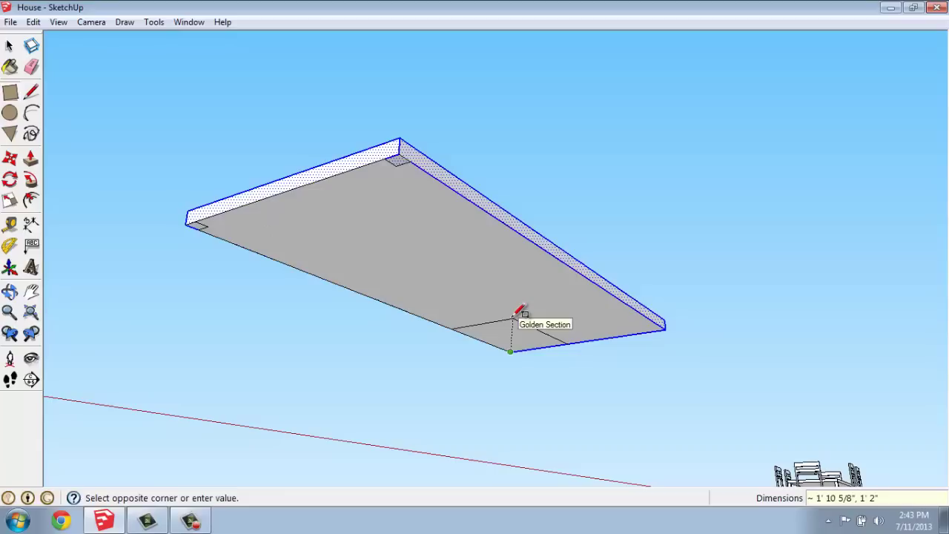
pyautogui.press('Return')
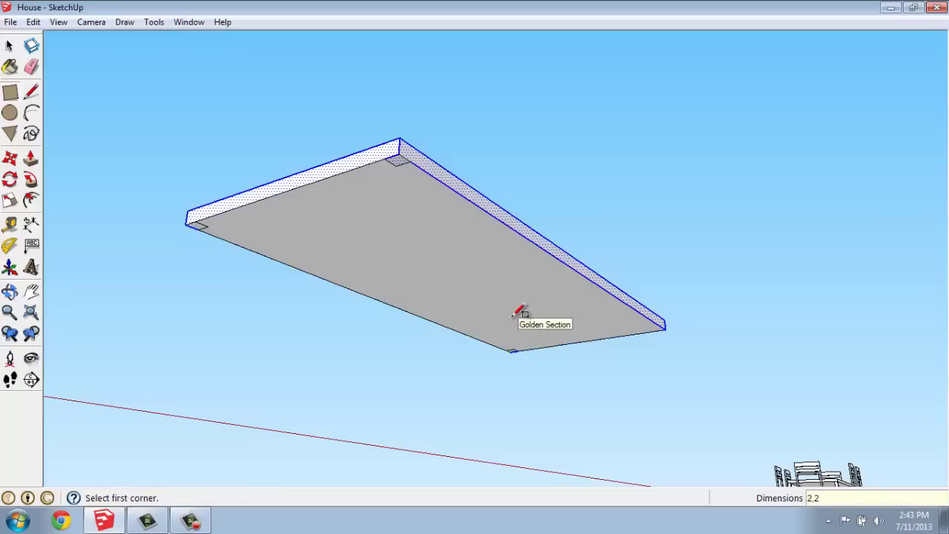
pyautogui.click(665, 327)
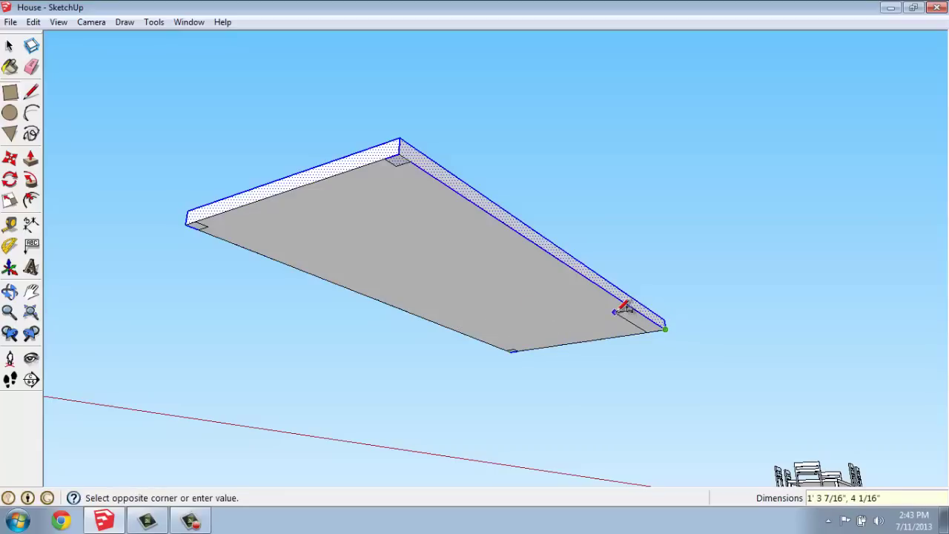
pyautogui.write('2,2')
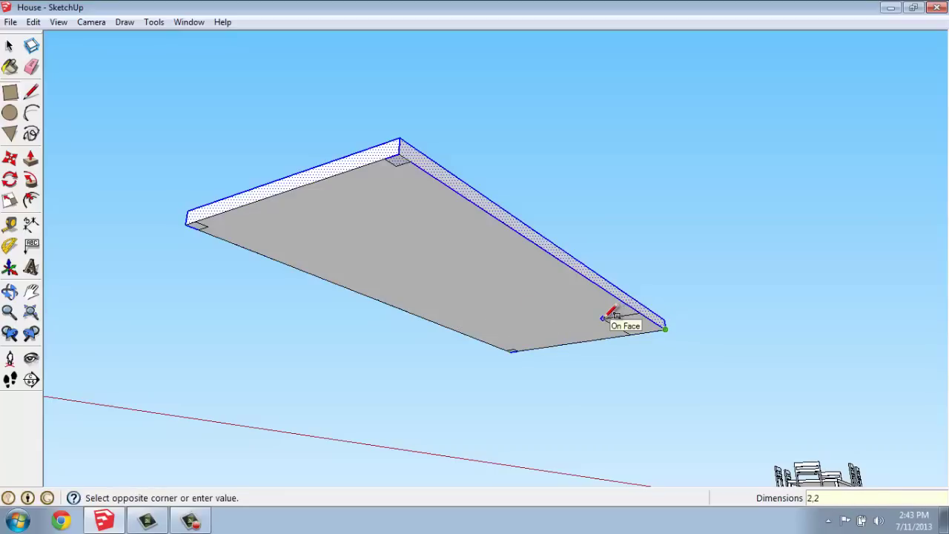
pyautogui.press('Return')
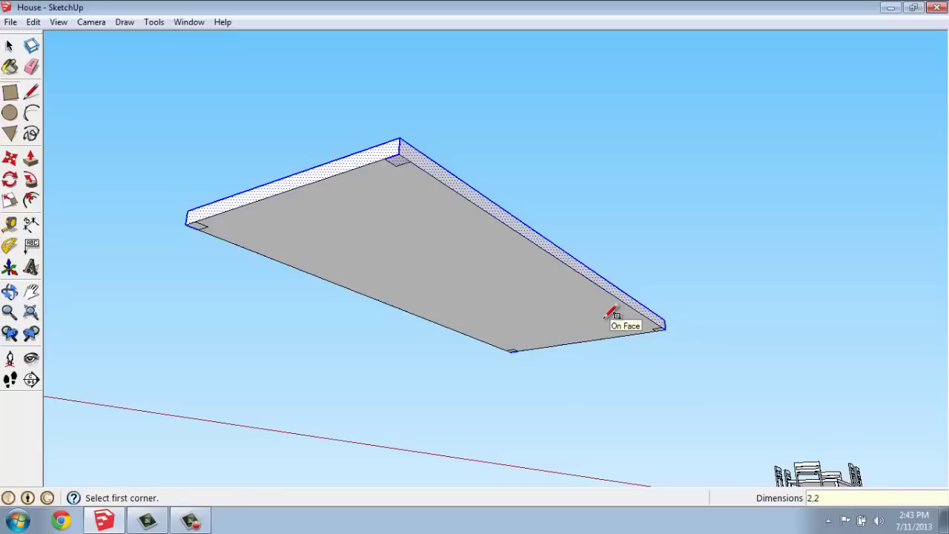
# - Push/Pull the first two corner squares down into 2' 6" legs
pyautogui.click(30, 158)
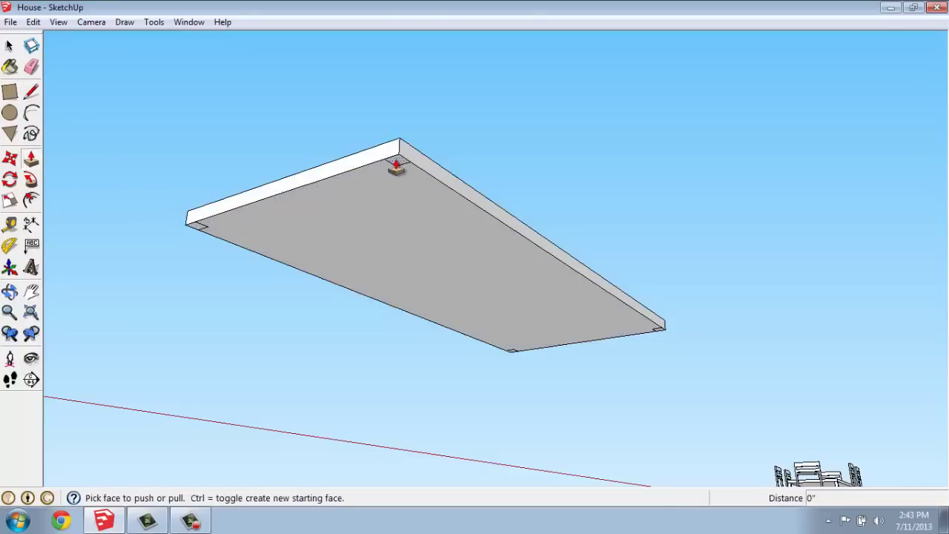
pyautogui.moveTo(396, 168); pyautogui.dragTo(402, 215)
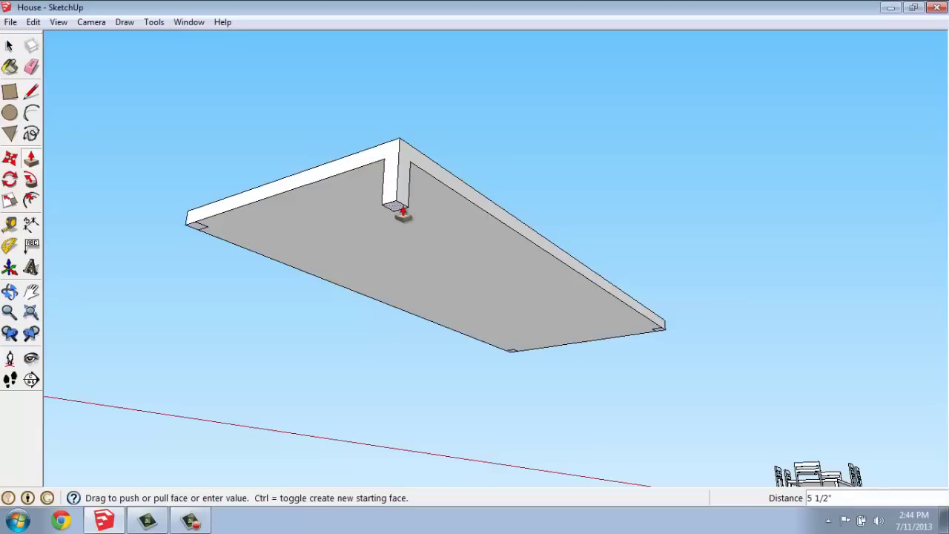
pyautogui.press('Escape')
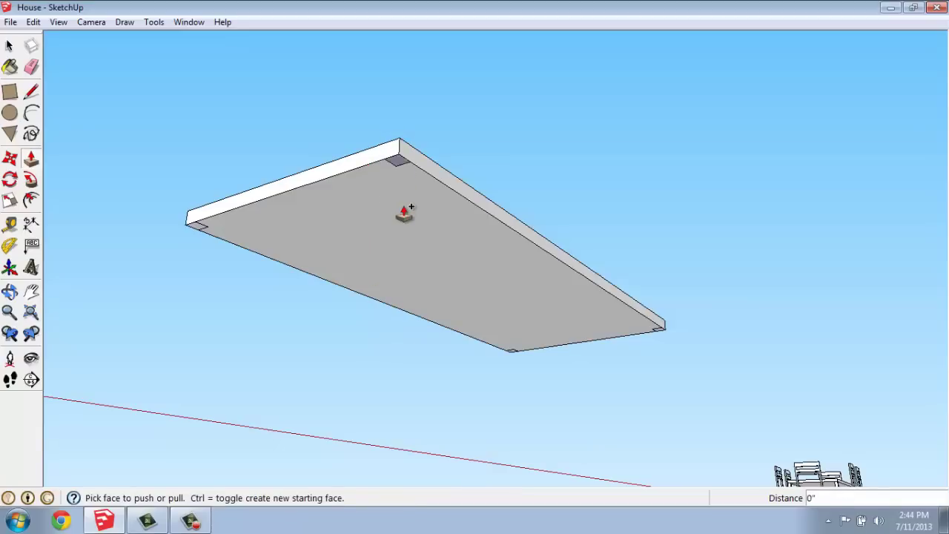
pyautogui.moveTo(397, 159); pyautogui.dragTo(375, 247)
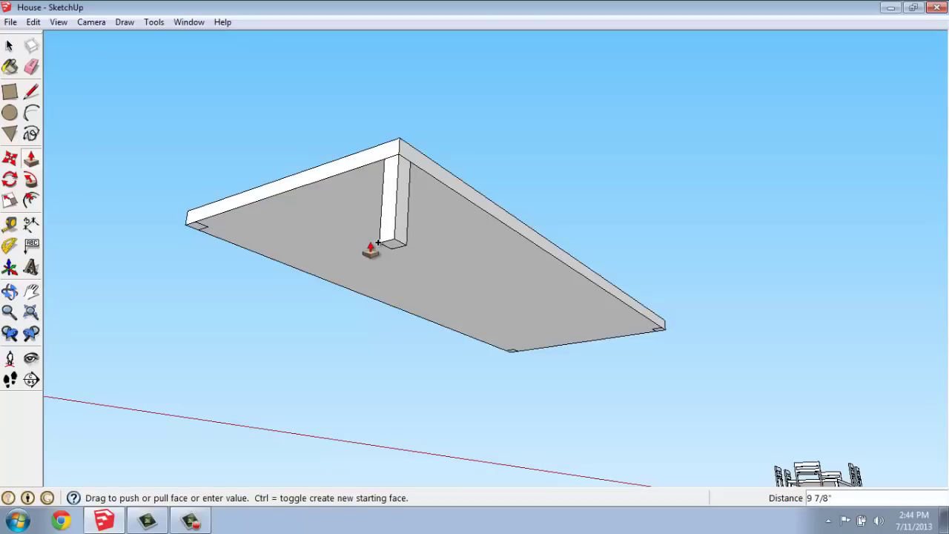
pyautogui.moveTo(378, 243); pyautogui.dragTo(380, 275)
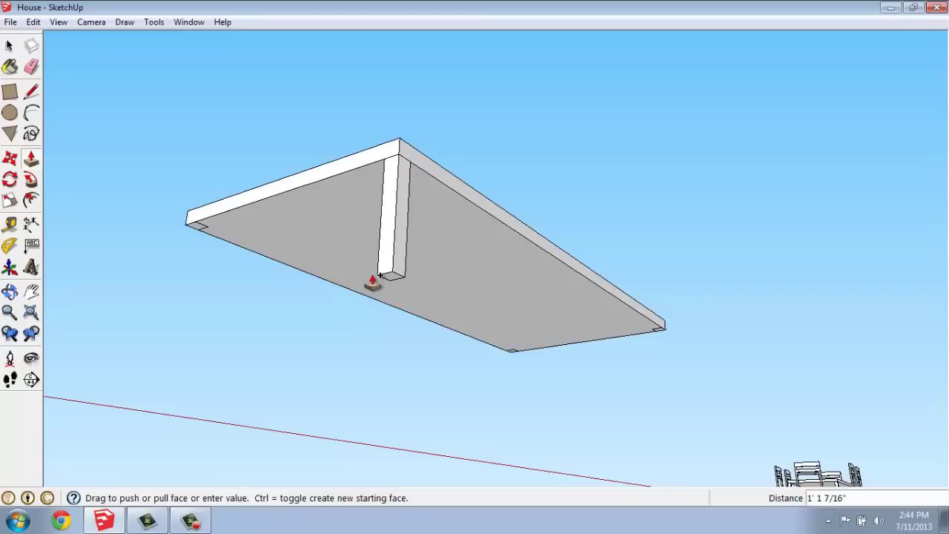
pyautogui.press('Return')
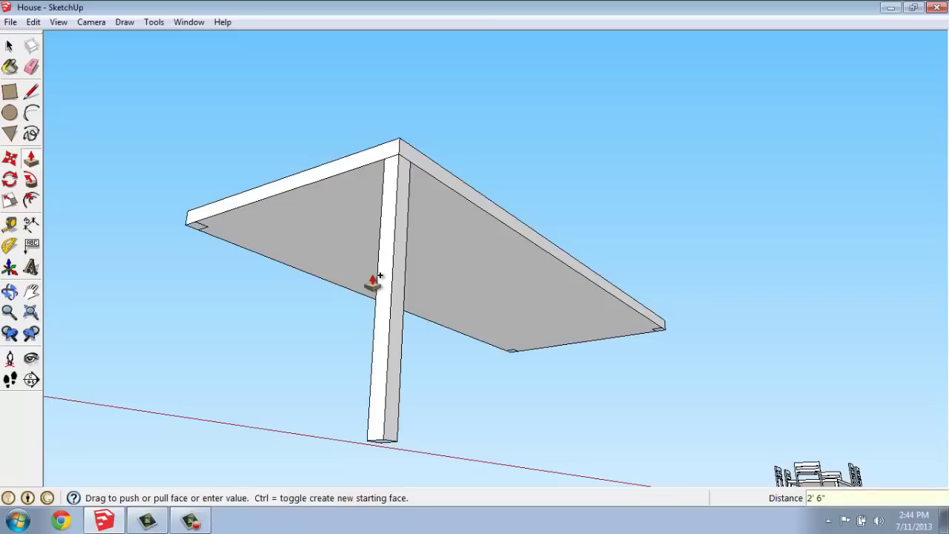
pyautogui.moveTo(208, 227); pyautogui.dragTo(192, 332)
pyautogui.press('Return')
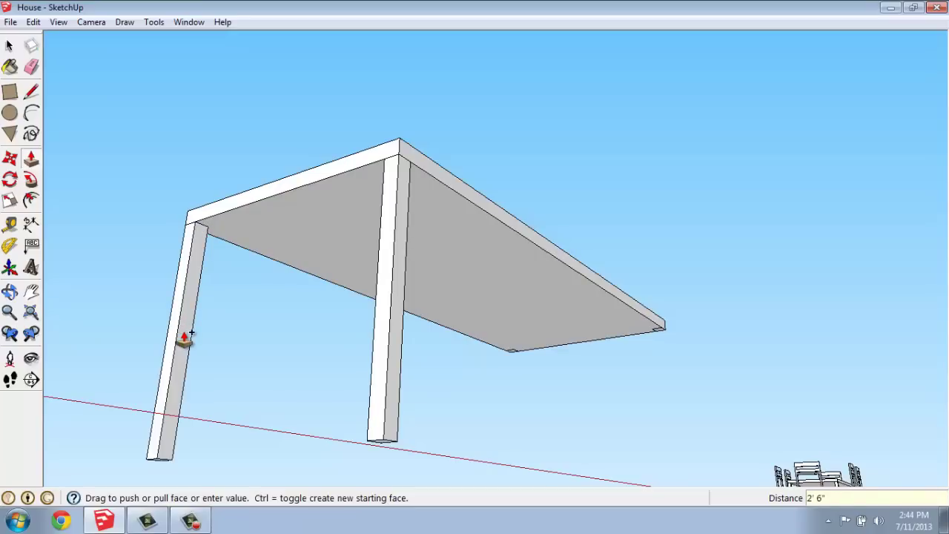
# - Extrude the remaining two corner squares down 30 into 2' 6" legs
pyautogui.scroll(3, 523, 346)
pyautogui.scroll(2, 523, 346)
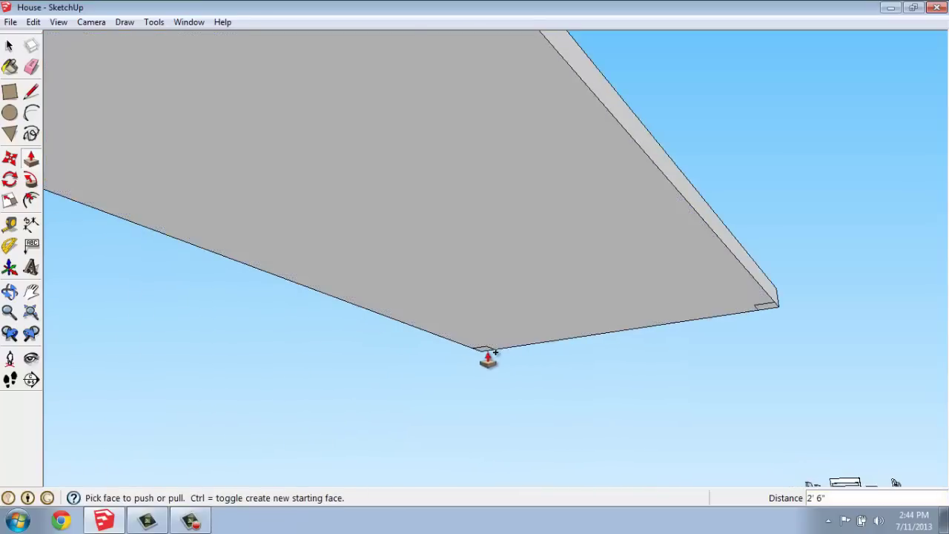
pyautogui.moveTo(487, 349); pyautogui.dragTo(472, 472)
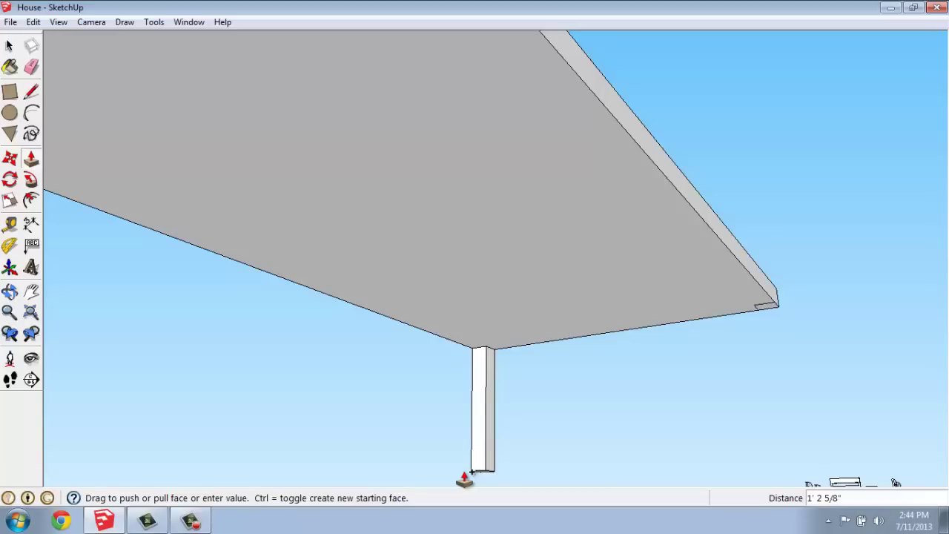
pyautogui.write('30')
pyautogui.press('Return')
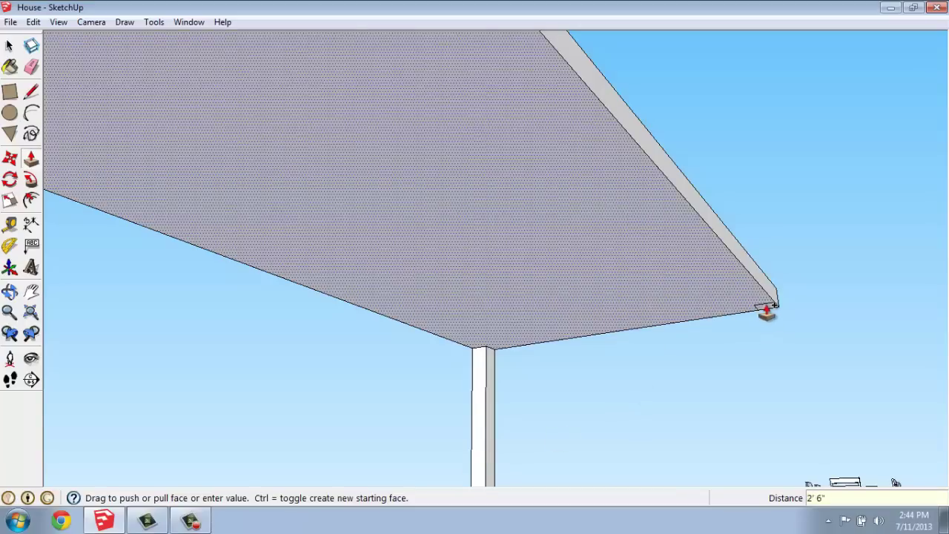
pyautogui.moveTo(771, 315); pyautogui.dragTo(758, 417)
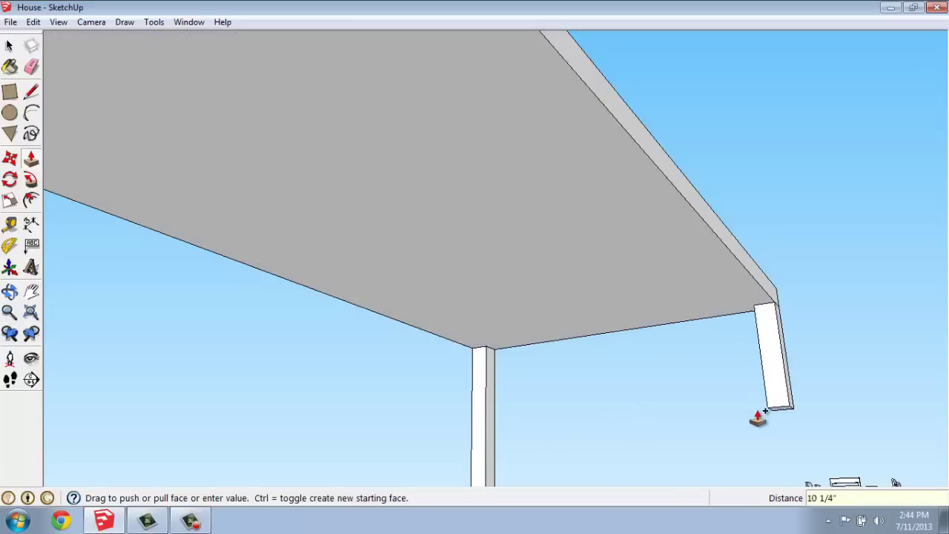
pyautogui.press('Return')
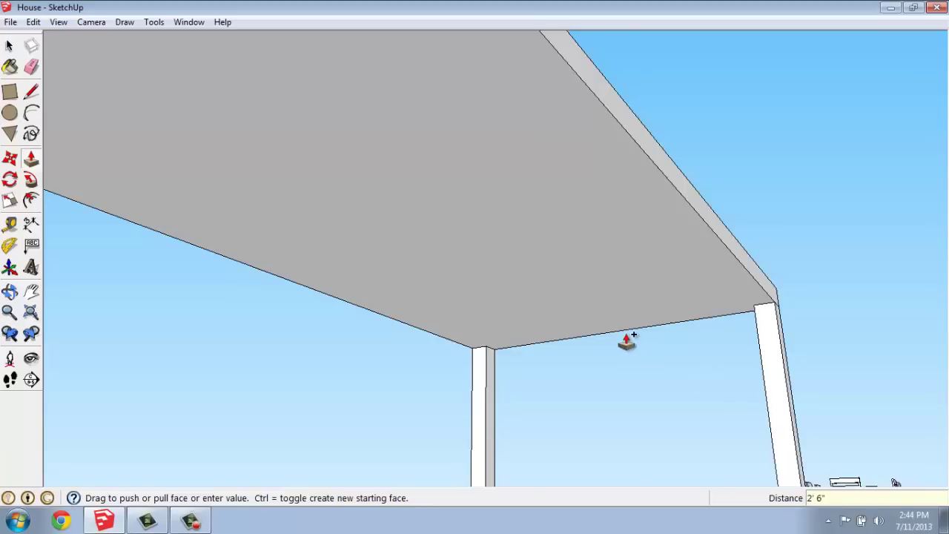
# - Orbit and zoom to look down on the finished four-legged table
pyautogui.scroll(-5, 627, 339)
pyautogui.moveTo(620, 271); pyautogui.dragTo(479, 420, button='middle')
pyautogui.moveTo(388, 334); pyautogui.dragTo(423, 381, button='middle')
pyautogui.press('p')
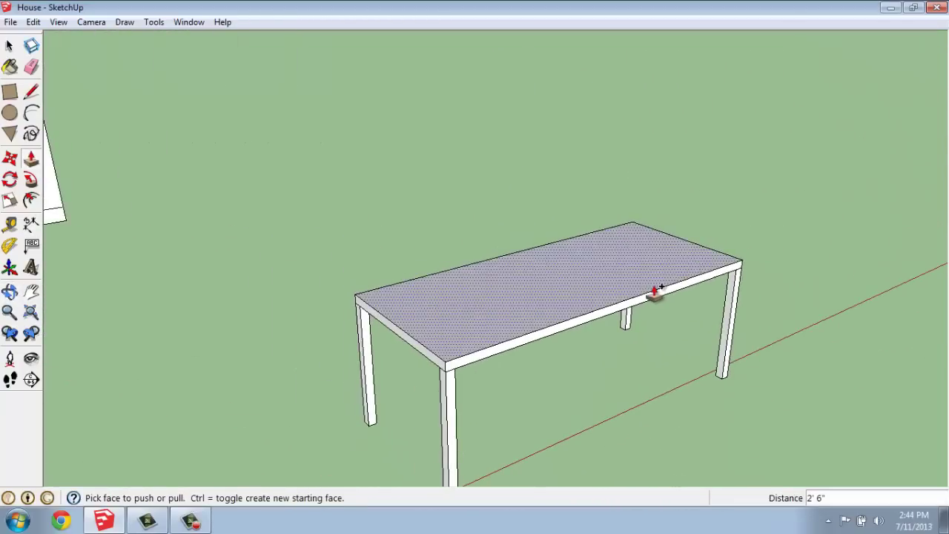
pyautogui.scroll(2, 652, 297)
pyautogui.scroll(2, 354, 280)
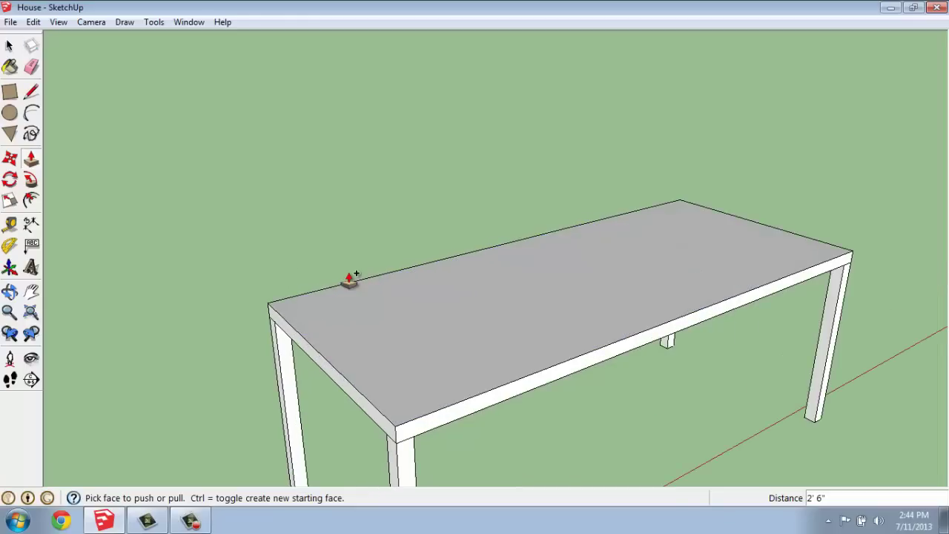
# - Offset the tabletop's top face inward by 2 to form a border
pyautogui.click(30, 200)
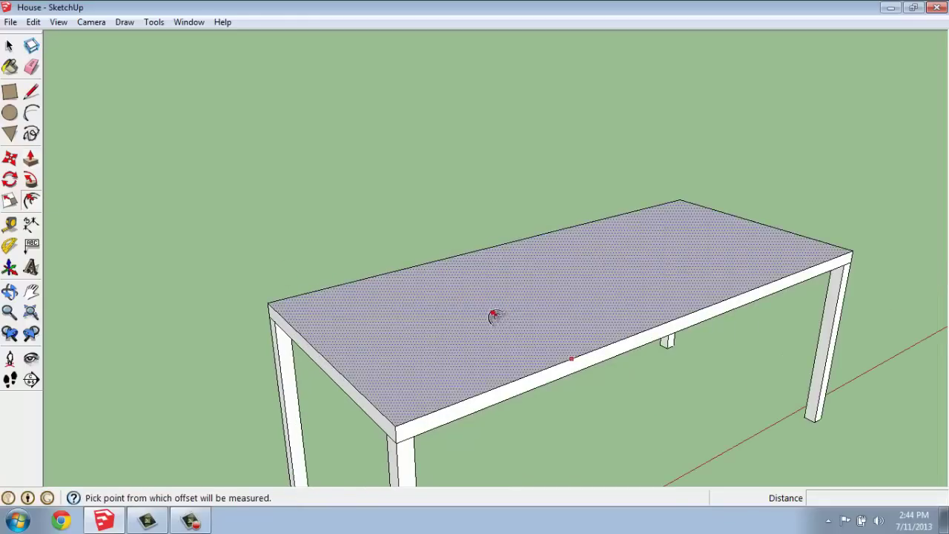
pyautogui.click(454, 282)
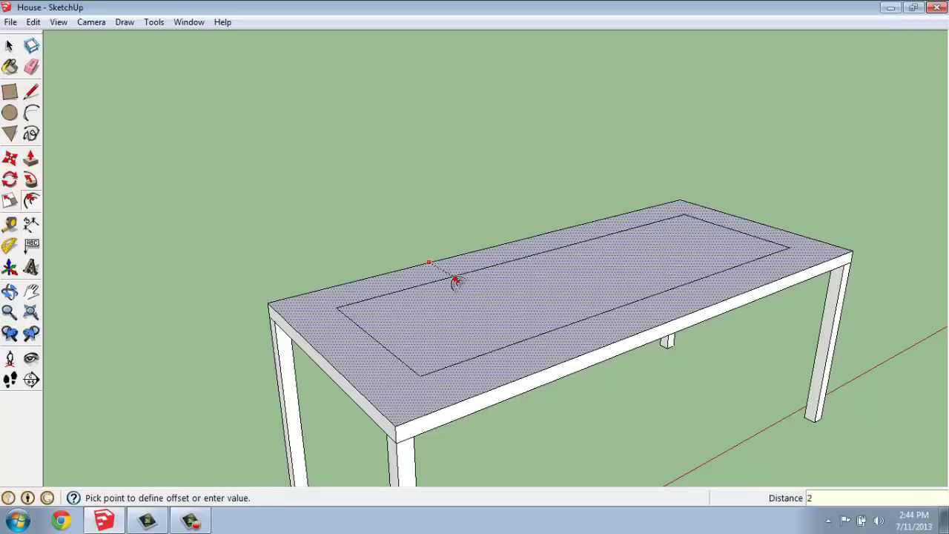
pyautogui.press('Return')
# - Push the inner top panel down .125 (1/8") below the border rim
pyautogui.click(30, 158)
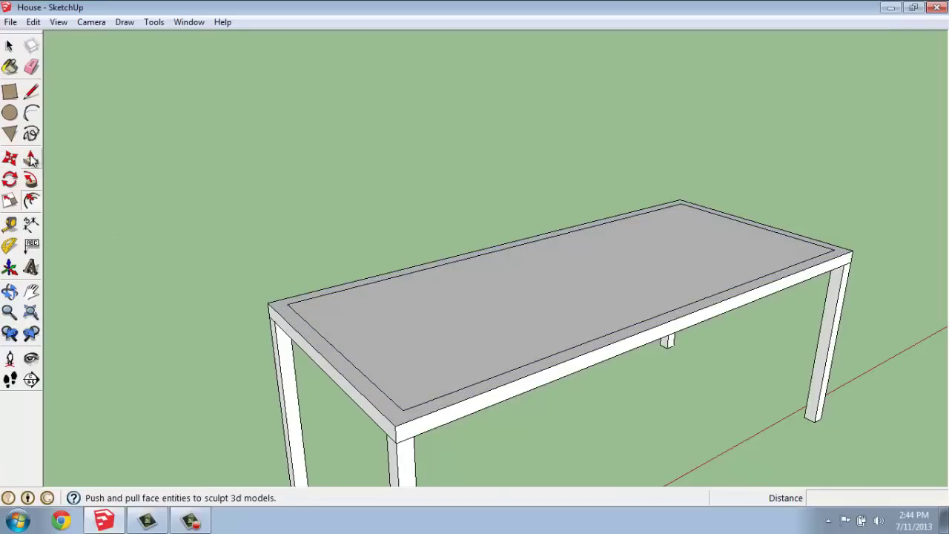
pyautogui.click(508, 297)
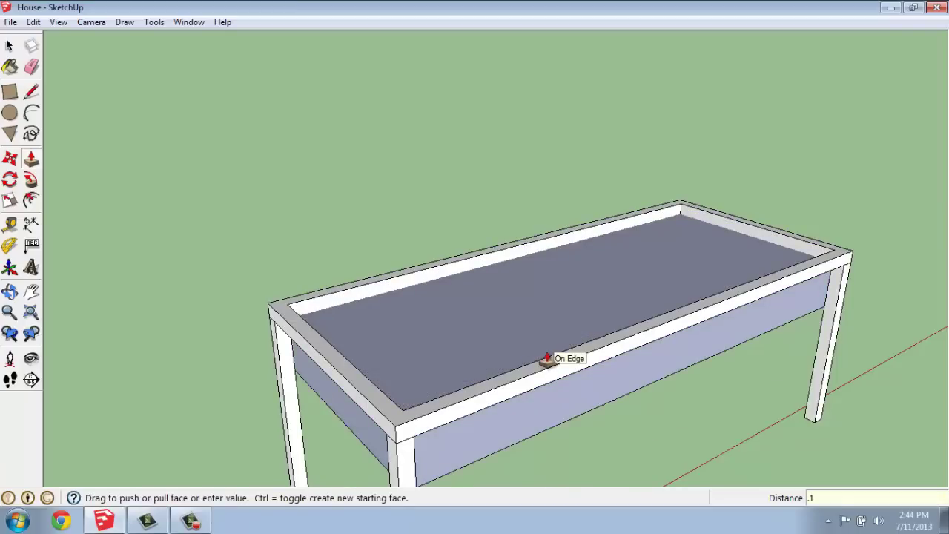
pyautogui.write('.125')
pyautogui.press('Return')
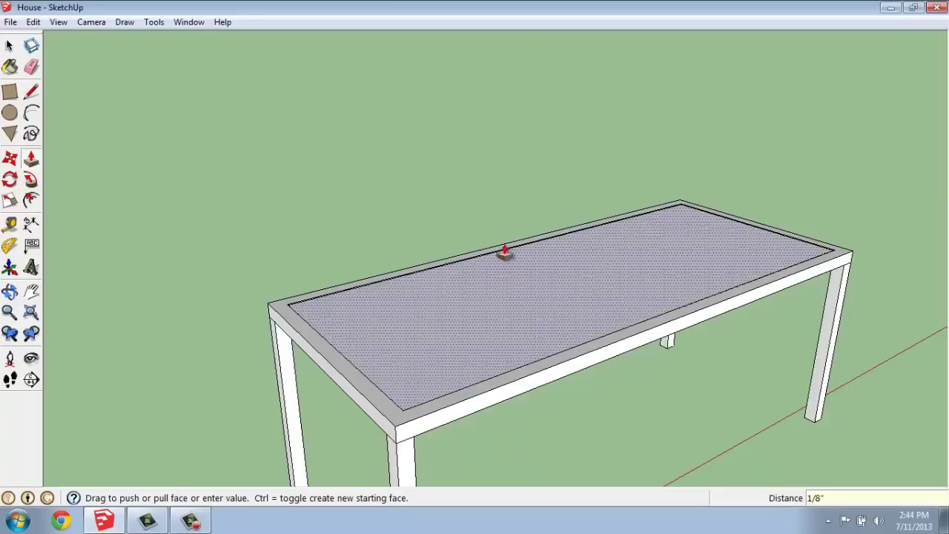
pyautogui.moveTo(822, 249); pyautogui.dragTo(677, 299, button='middle')
pyautogui.scroll(-2, 677, 299)
pyautogui.scroll(-1, 468, 269)
pyautogui.scroll(-1, 617, 275)
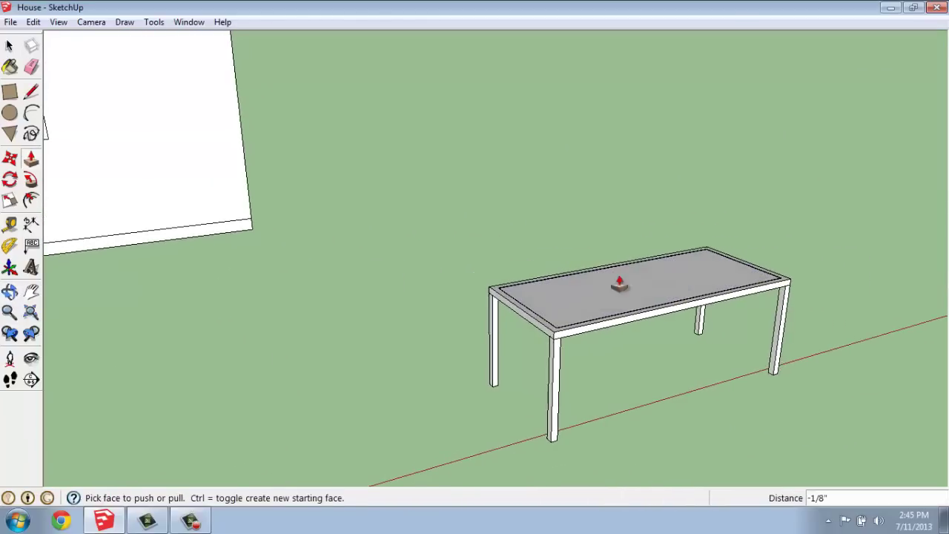
pyautogui.scroll(-2, 587, 276)
pyautogui.scroll(-1, 578, 269)
pyautogui.scroll(1, 576, 267)
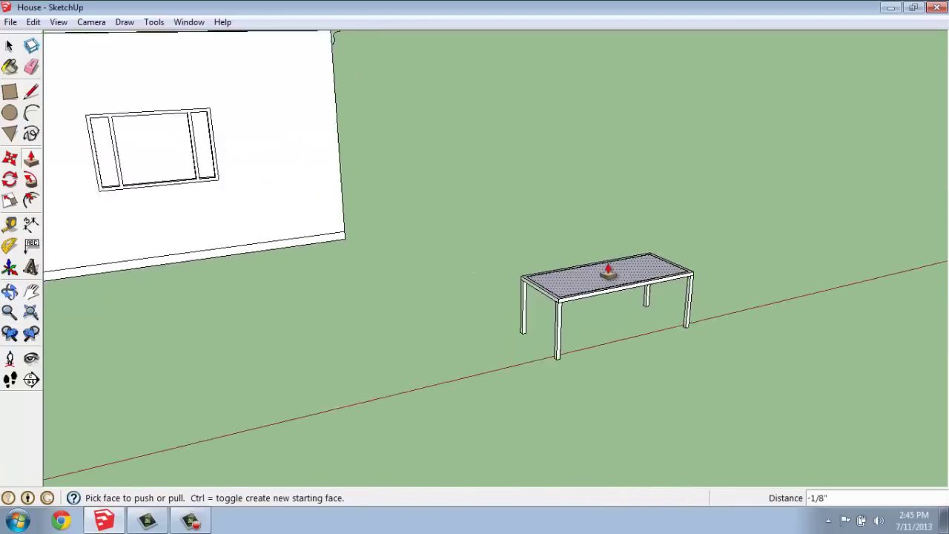
pyautogui.scroll(1, 604, 269)
pyautogui.moveTo(608, 278); pyautogui.dragTo(693, 263, button='middle')
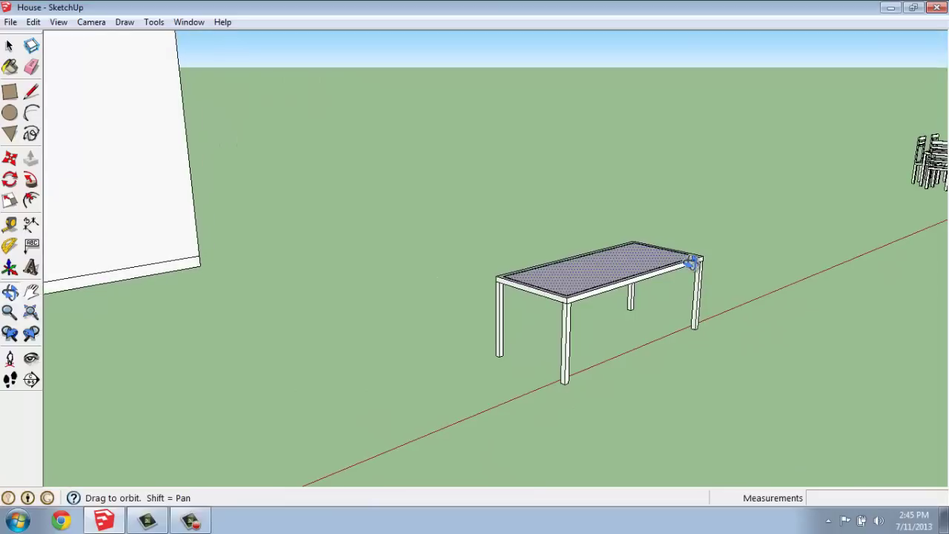
pyautogui.press('space')
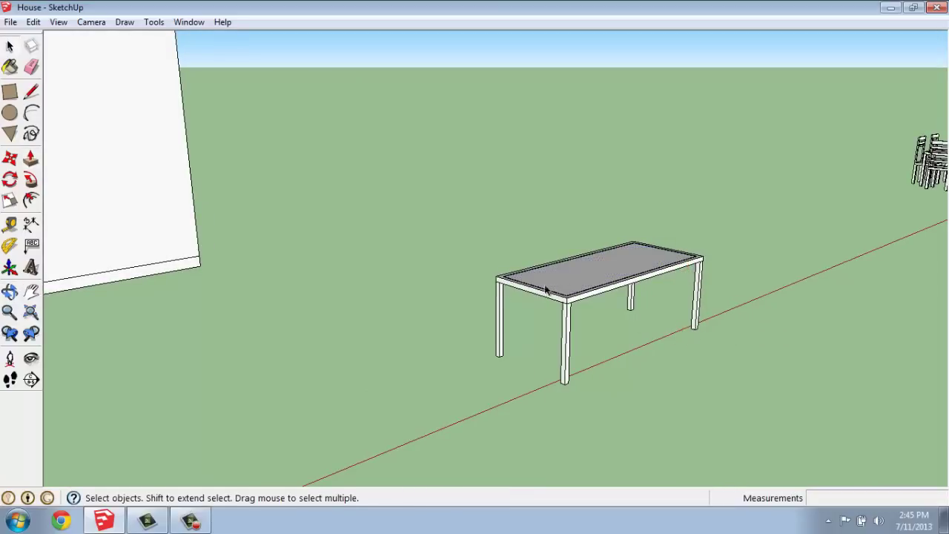
pyautogui.moveTo(324, 416); pyautogui.dragTo(356, 404, button='middle')
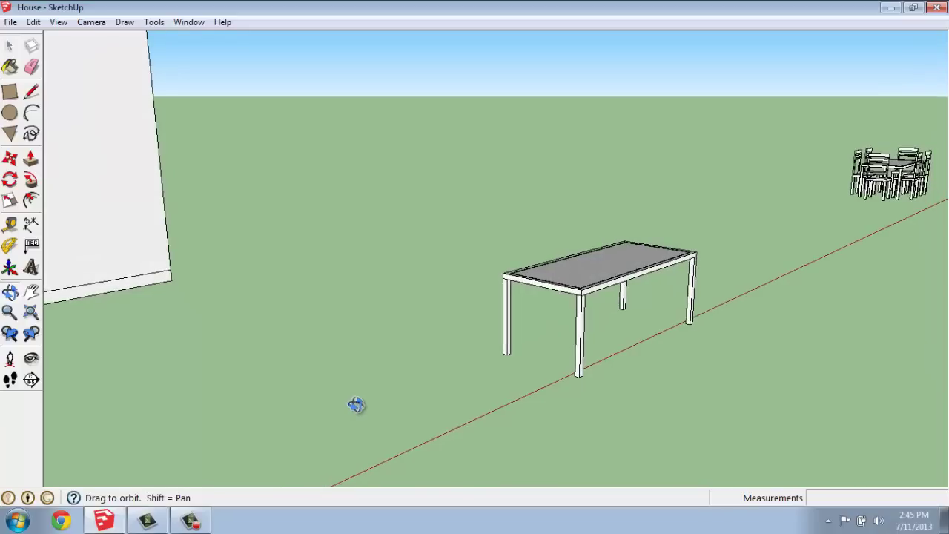
pyautogui.moveTo(355, 404); pyautogui.dragTo(359, 403, button='middle')
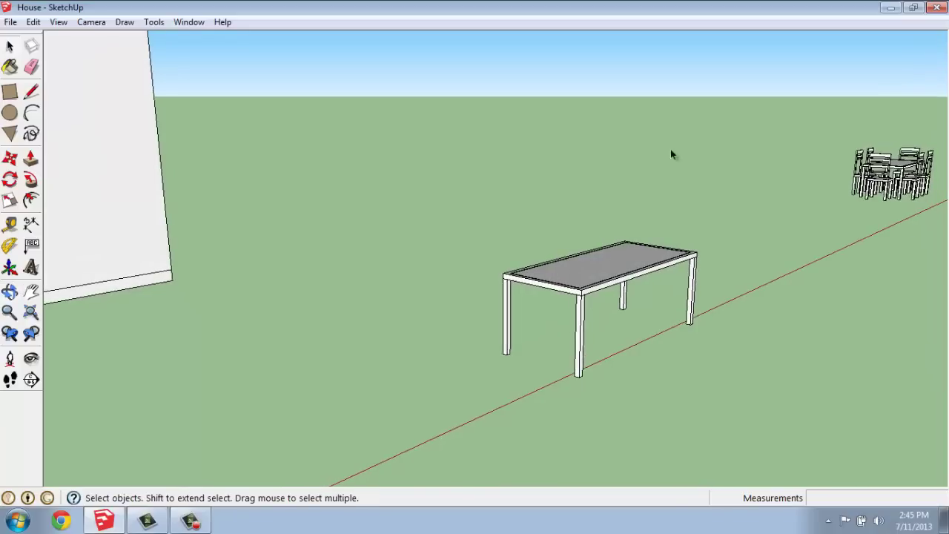
pyautogui.scroll(1, 298, 441)
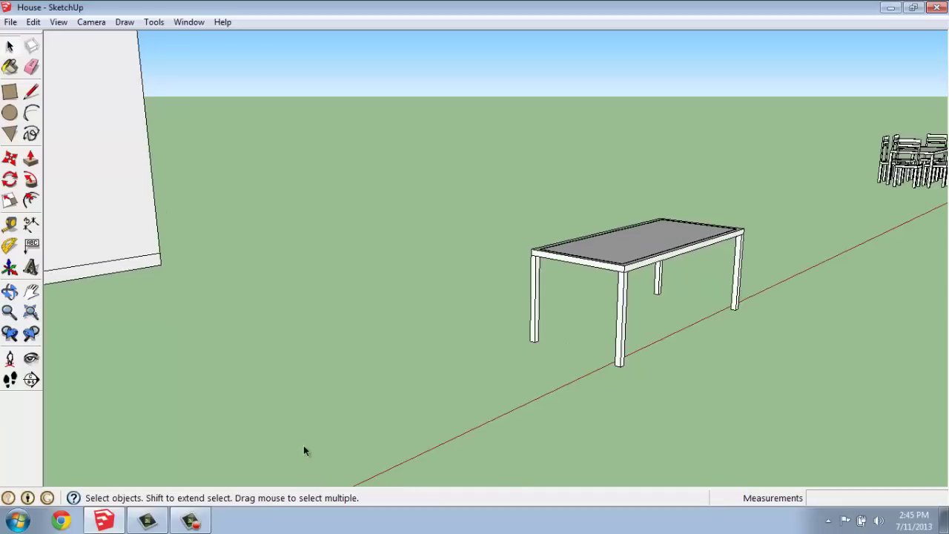
# - Draw an 18 by 18 square on the ground beside the table
pyautogui.click(9, 93)
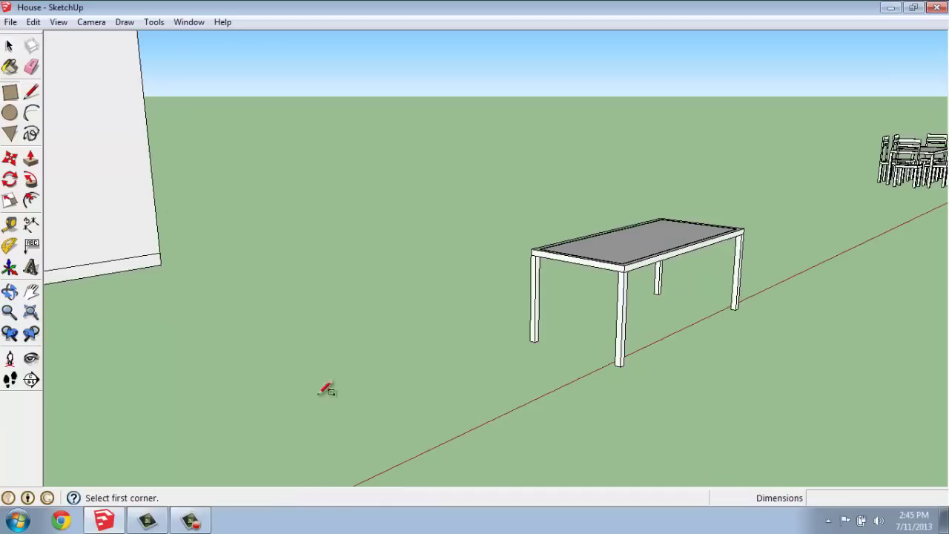
pyautogui.click(373, 446)
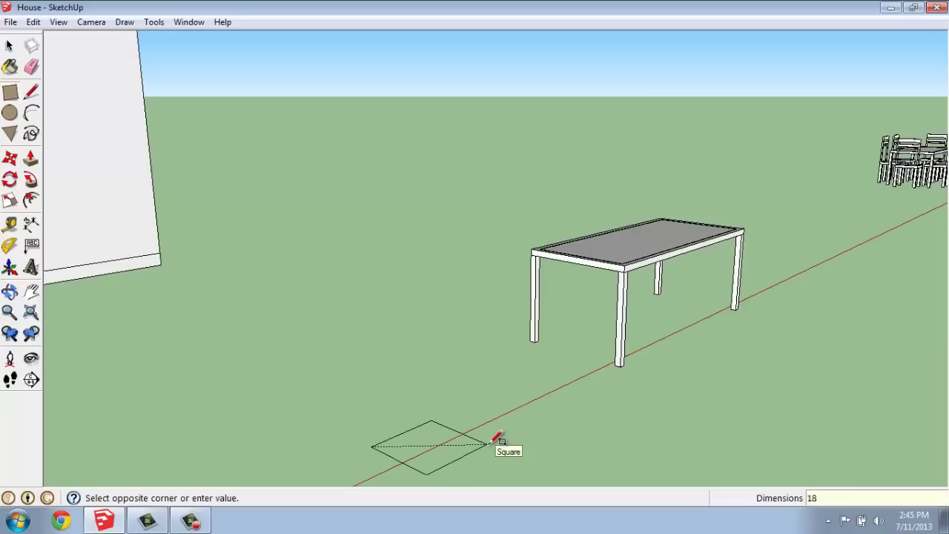
pyautogui.click(489, 443)
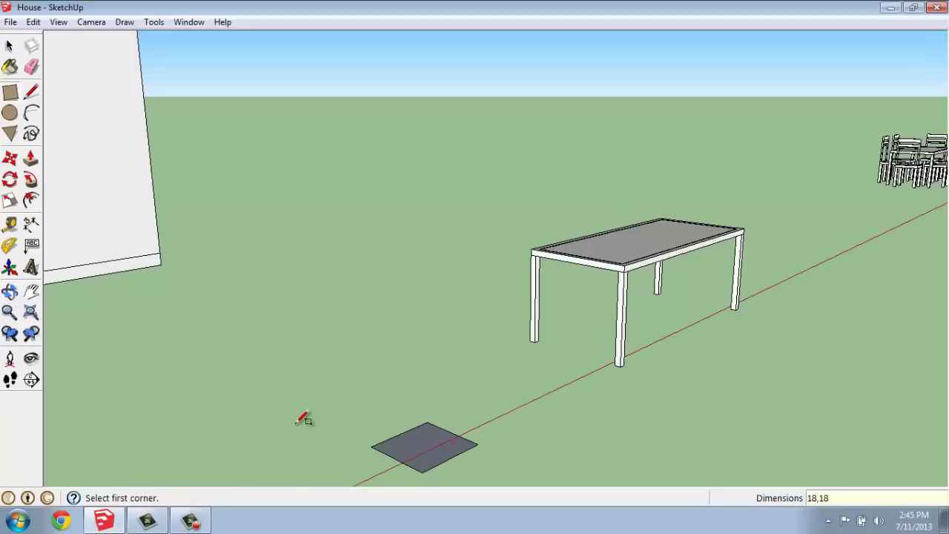
# - Push/Pull the square up into a block 2 inches thick
pyautogui.press('space')
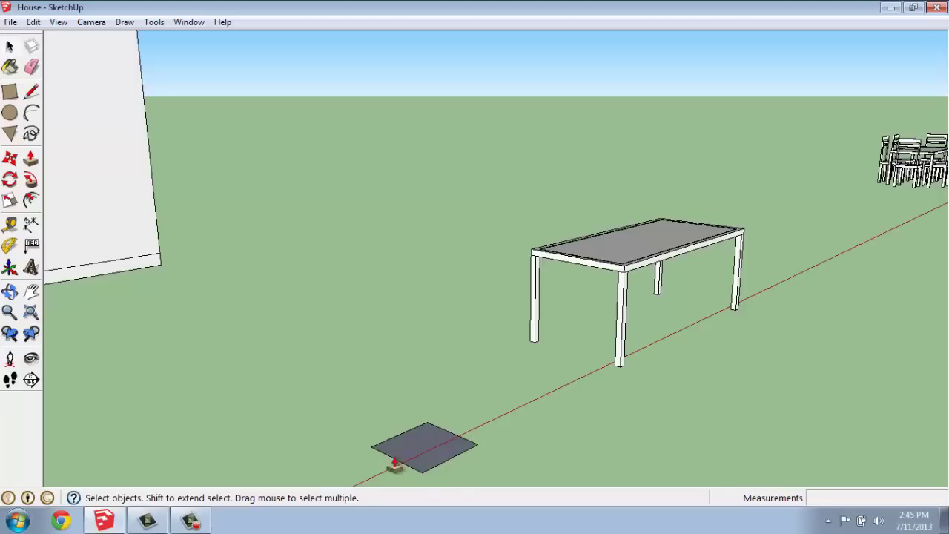
pyautogui.press('p')
pyautogui.moveTo(436, 465); pyautogui.dragTo(436, 384)
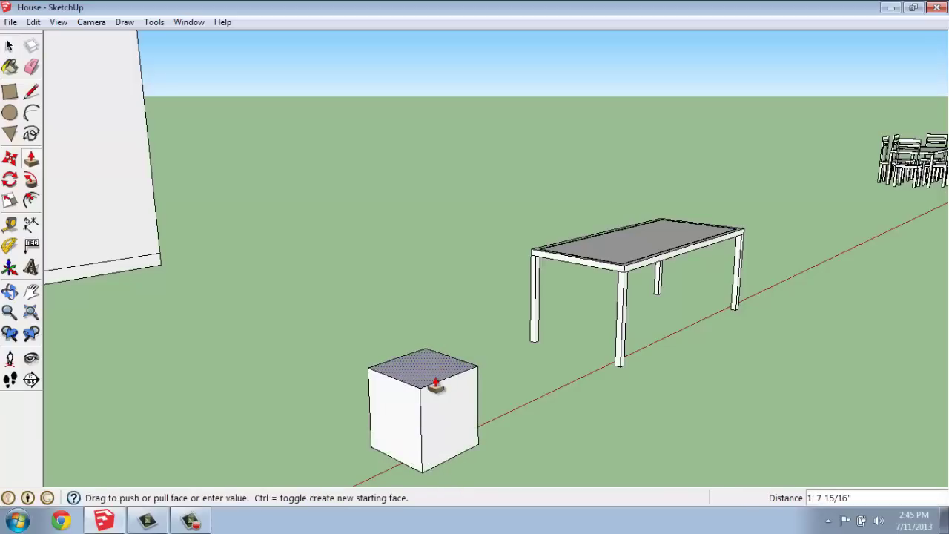
pyautogui.write('2')
pyautogui.press('Return')
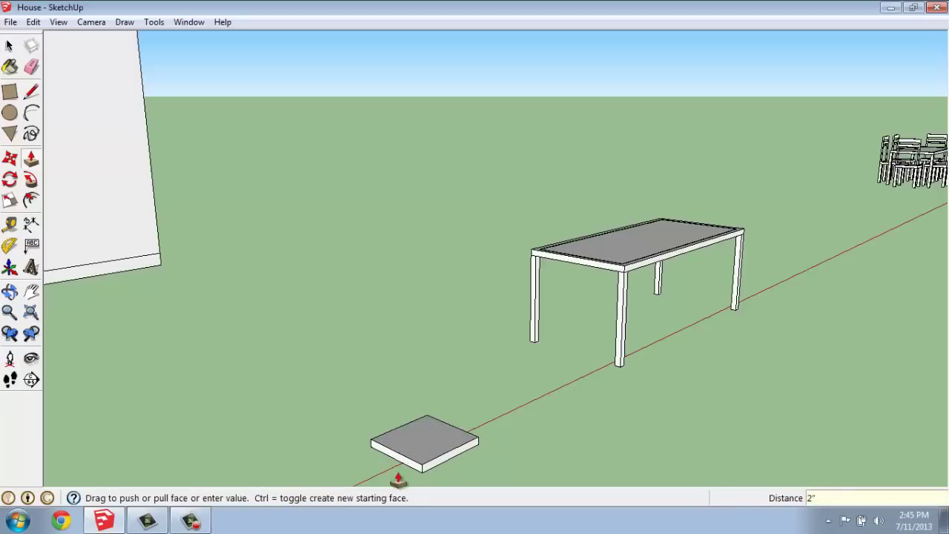
pyautogui.scroll(2, 398, 478)
pyautogui.scroll(1, 398, 478)
pyautogui.press('space')
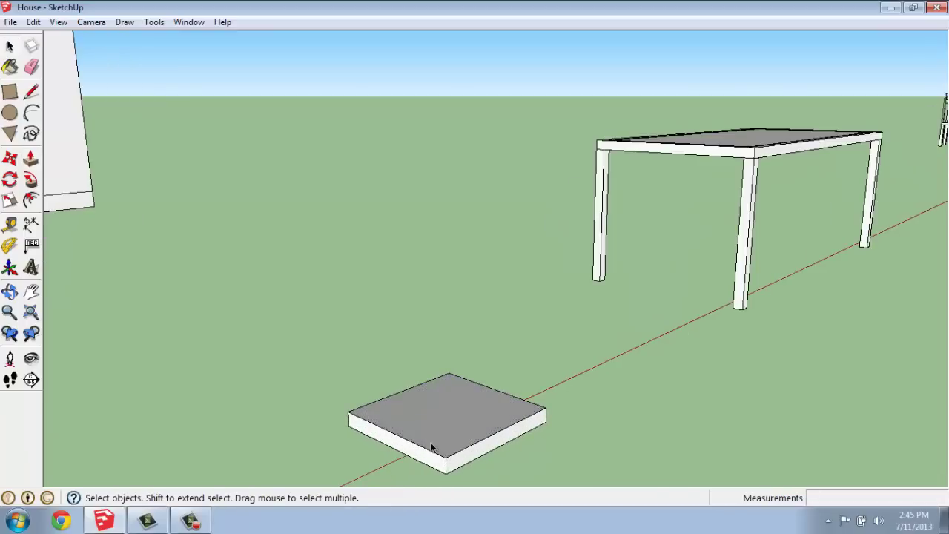
# - Select the 18 by 18 block and move it 18 inches up the blue axis, viewing it from below
pyautogui.tripleClick(432, 448)
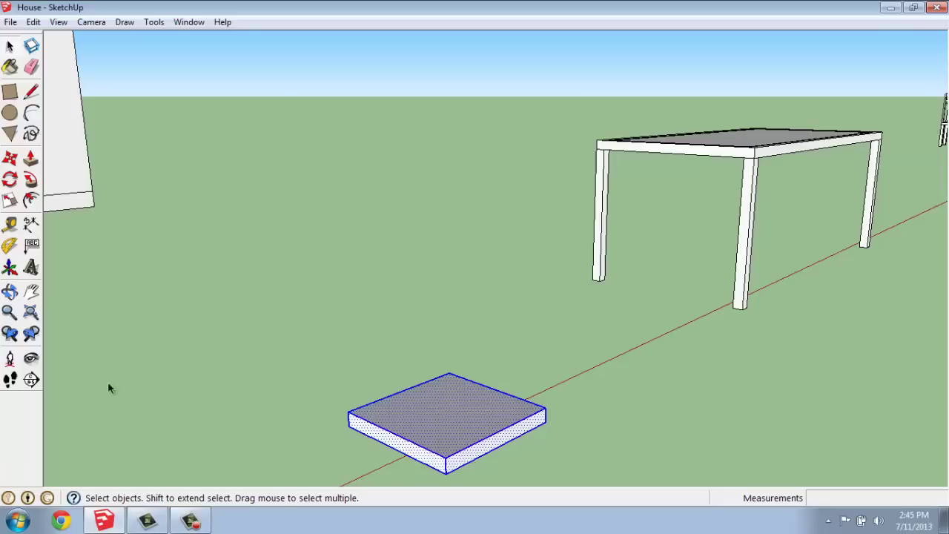
pyautogui.click(11, 160)
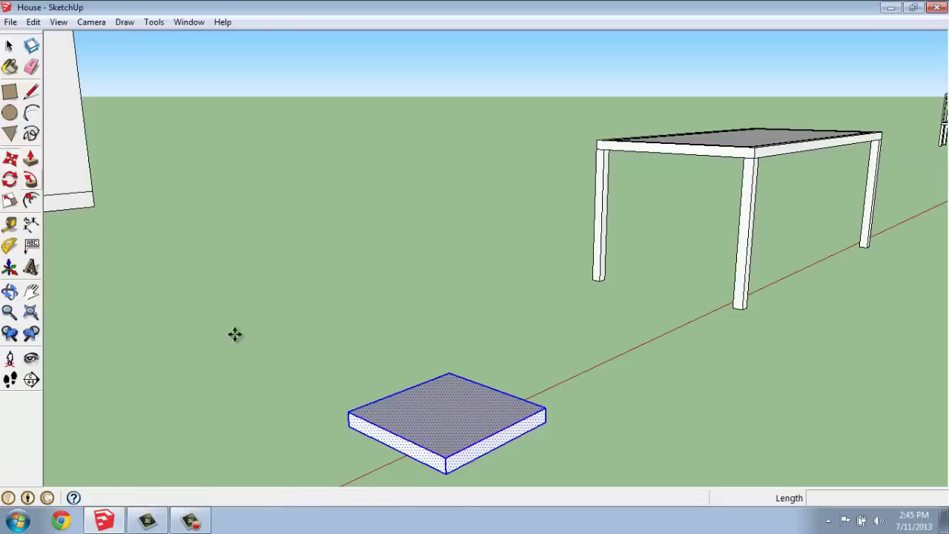
pyautogui.click(449, 477)
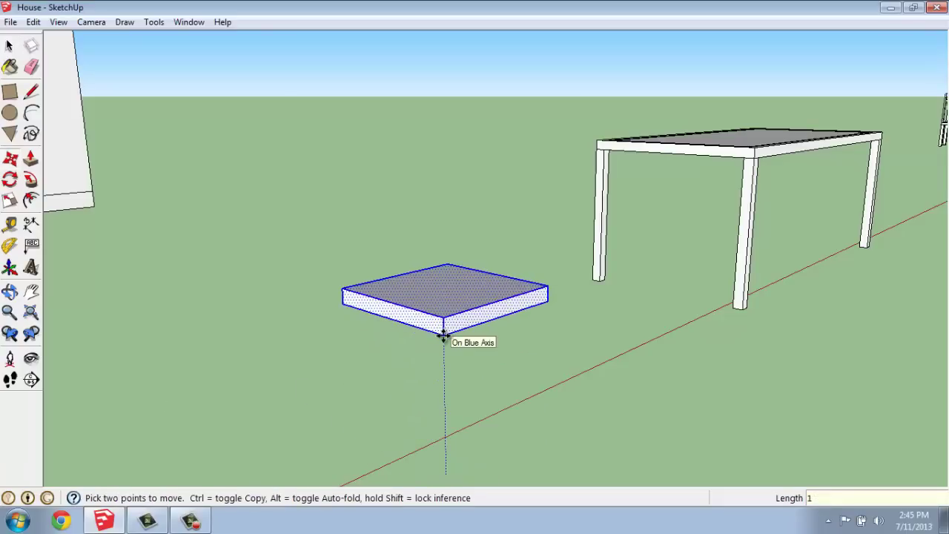
pyautogui.press('Return')
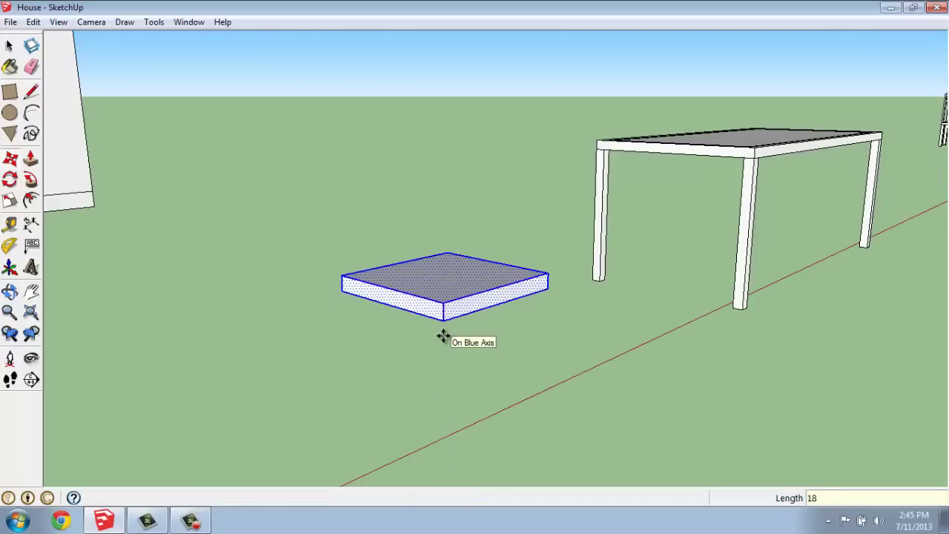
pyautogui.press('o')
pyautogui.moveTo(445, 366); pyautogui.dragTo(449, 255)
pyautogui.press('m')
pyautogui.scroll(-3, 446, 246)
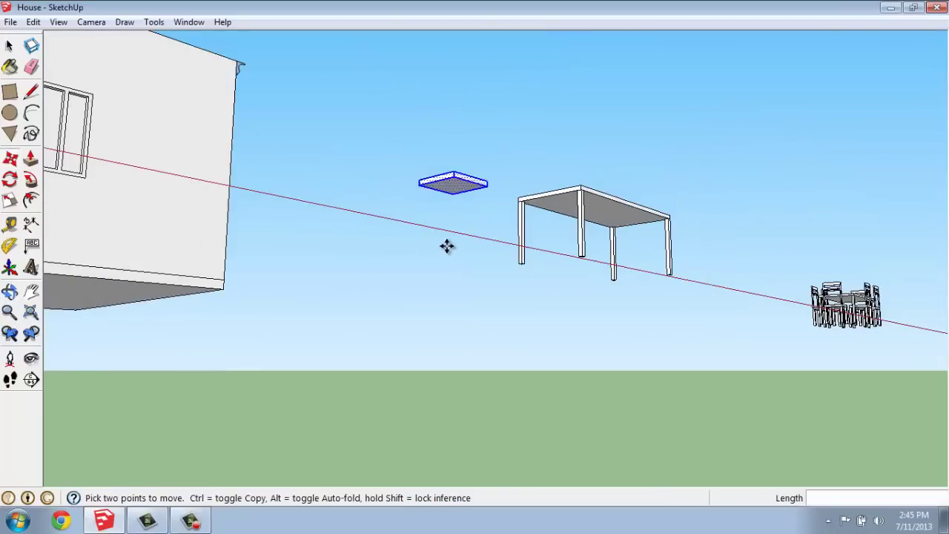
pyautogui.scroll(5, 454, 183)
pyautogui.click(505, 221)
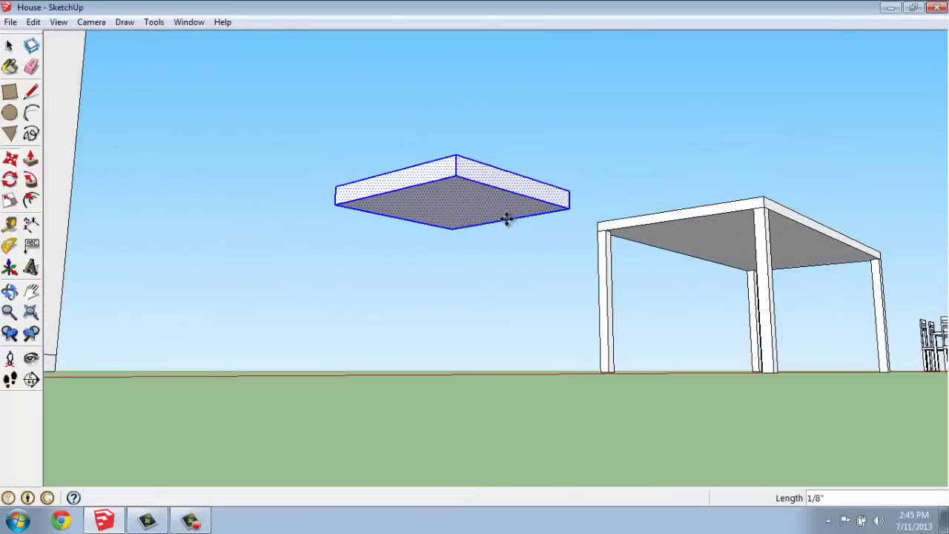
# - From below, draw small squares at the left and top corners of the block's underside
pyautogui.moveTo(507, 219); pyautogui.dragTo(509, 197, button='middle')
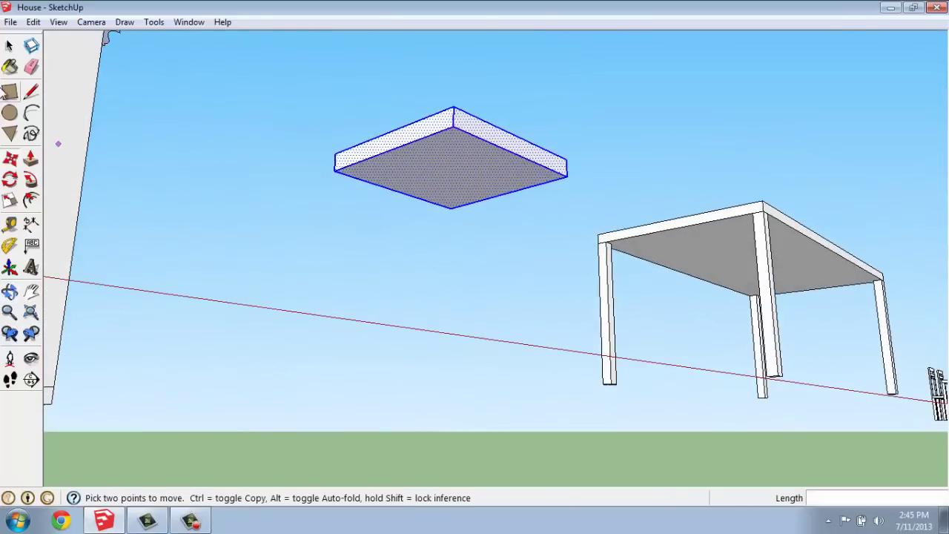
pyautogui.click(10, 91)
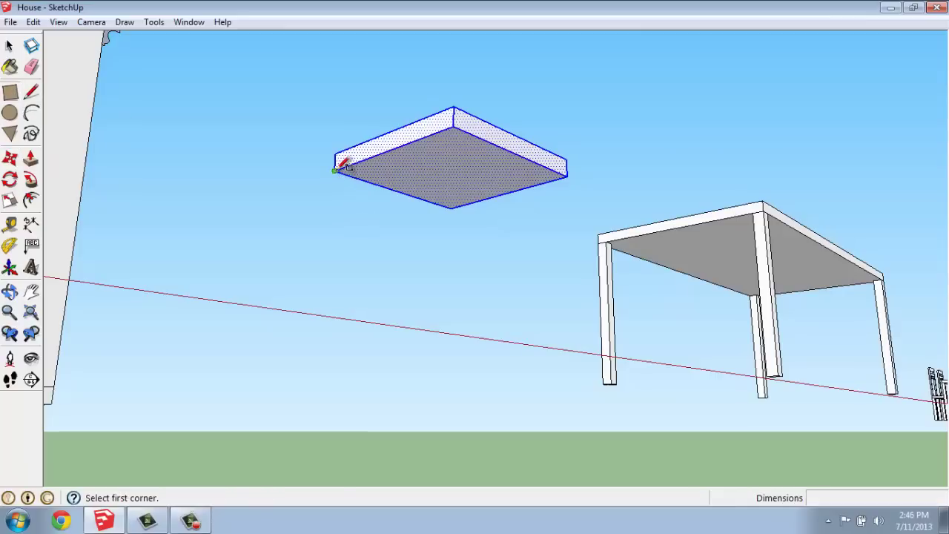
pyautogui.click(334, 171)
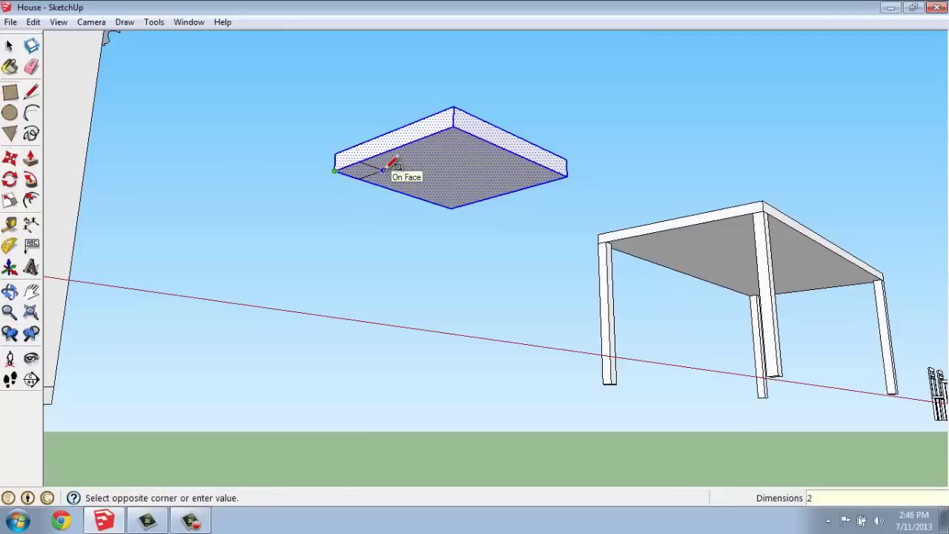
pyautogui.click(383, 170)
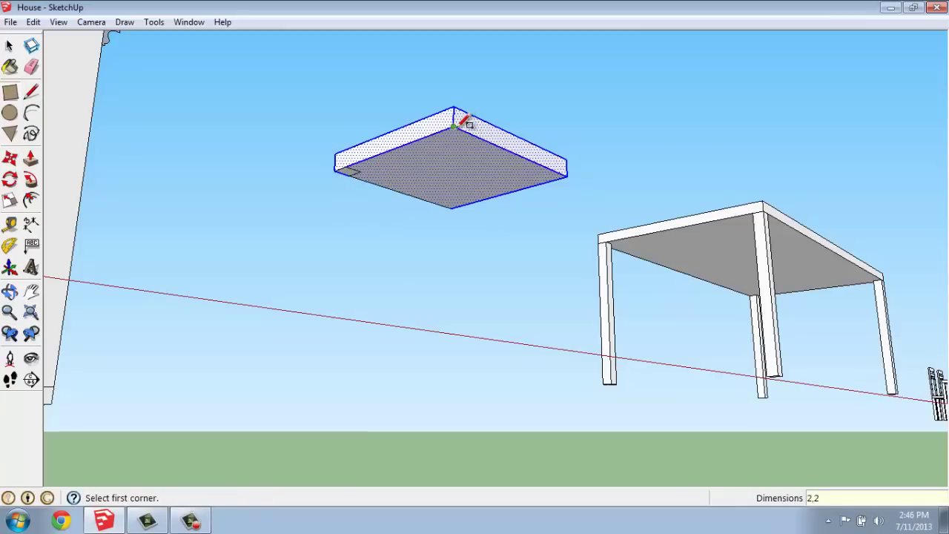
pyautogui.click(453, 126)
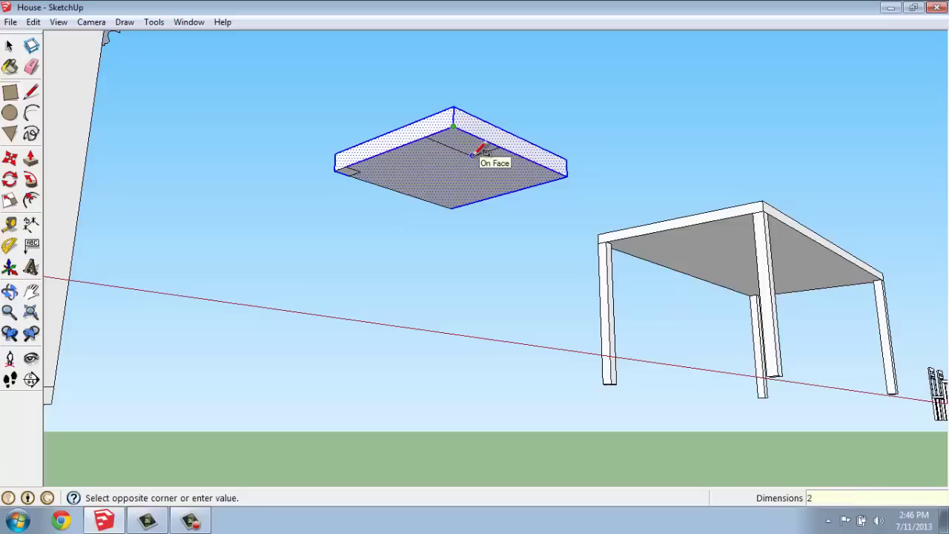
pyautogui.click(472, 154)
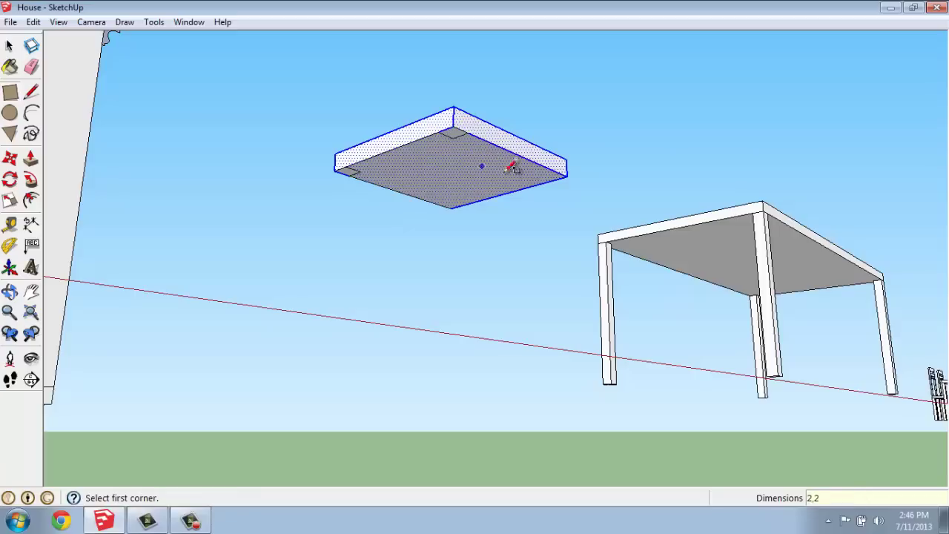
# - Draw 2 by 2 squares at the right and bottom corners of the underside
pyautogui.click(567, 175)
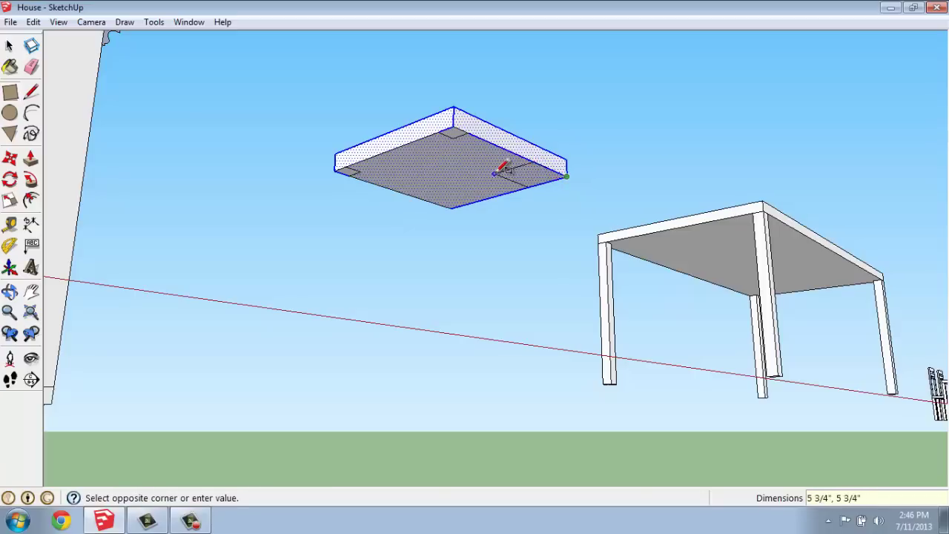
pyautogui.write('2,2')
pyautogui.press('Return')
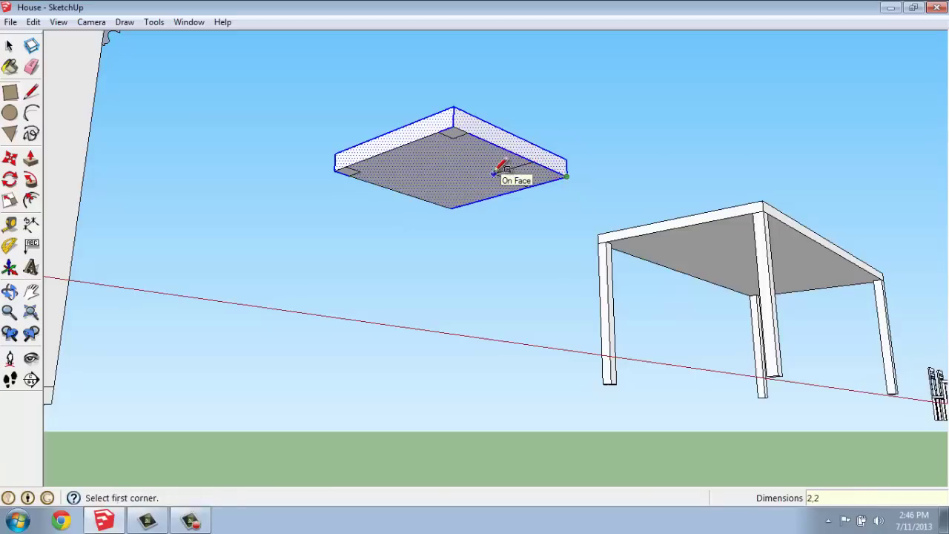
pyautogui.click(450, 208)
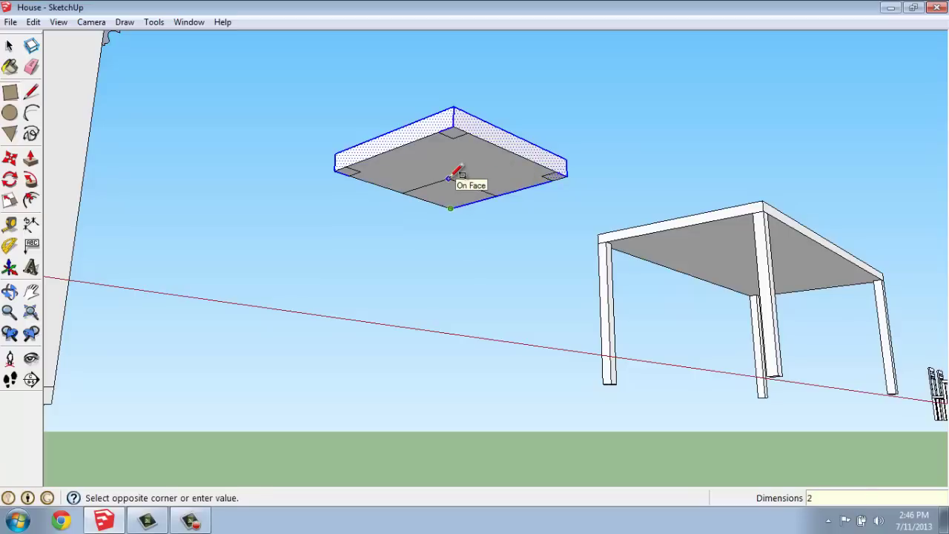
pyautogui.write('2,2')
pyautogui.press('Return')
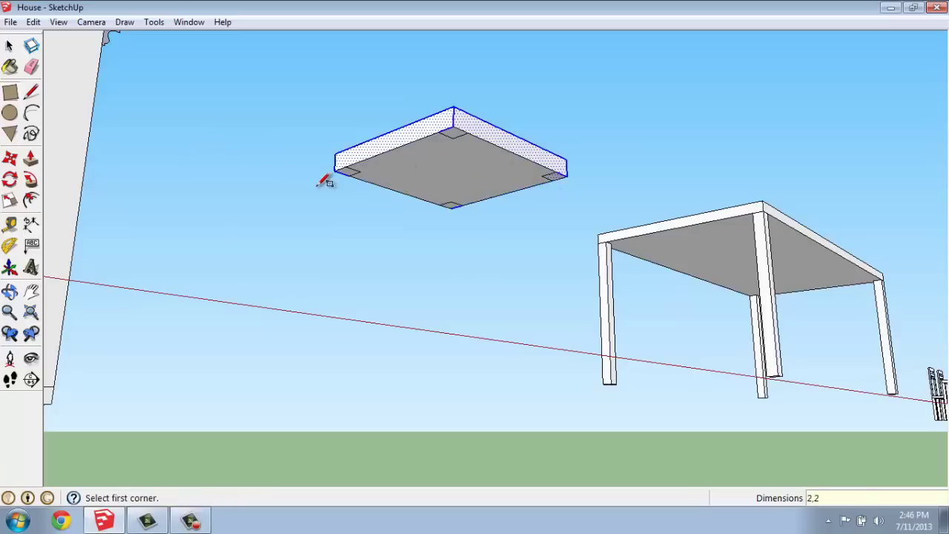
# - Push/Pull the first corner square down into an 18-inch leg
pyautogui.press('p')
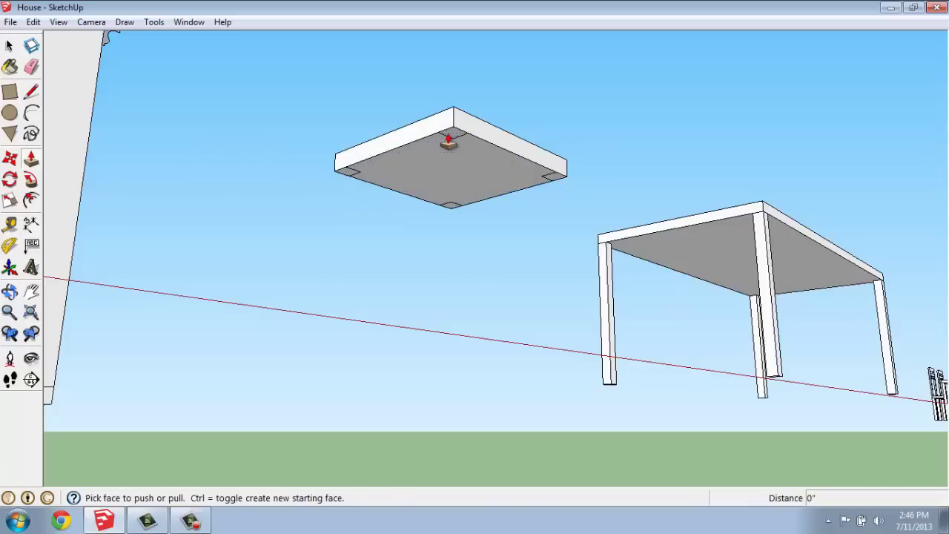
pyautogui.click(448, 141)
pyautogui.press('Escape')
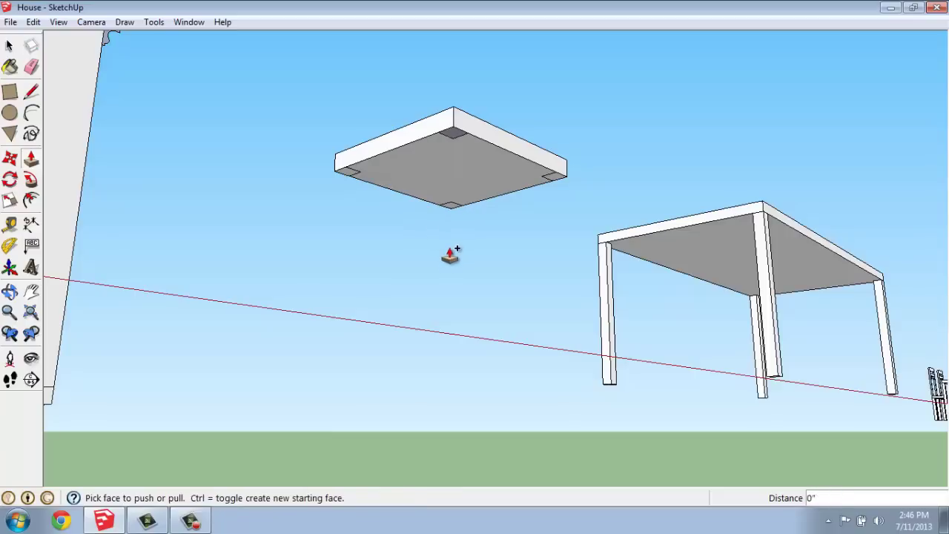
pyautogui.click(453, 135)
pyautogui.write('1')
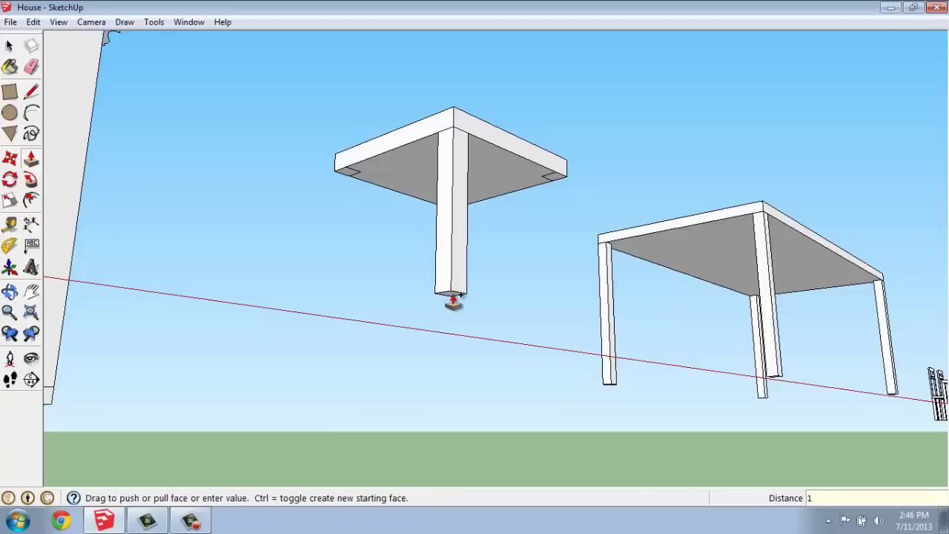
pyautogui.write("'9")
pyautogui.press('Return')
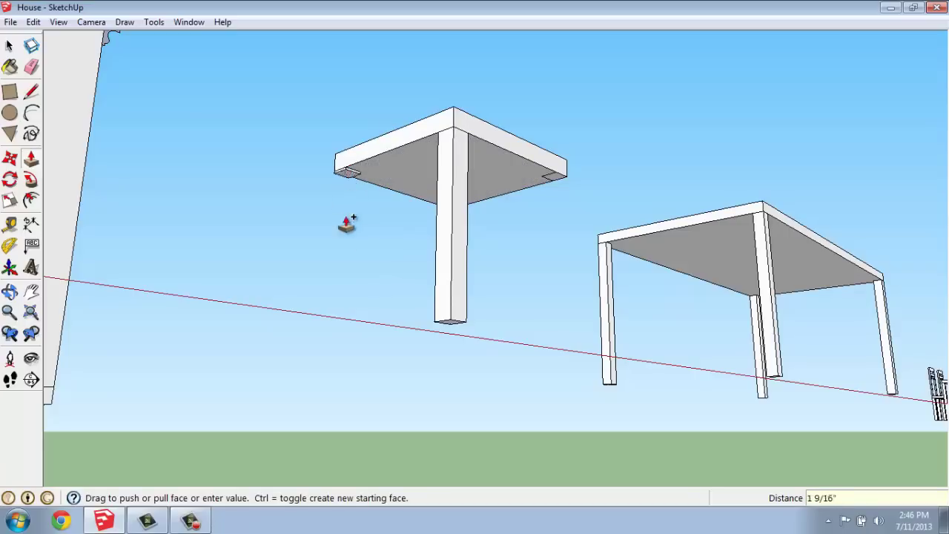
pyautogui.press('Return')
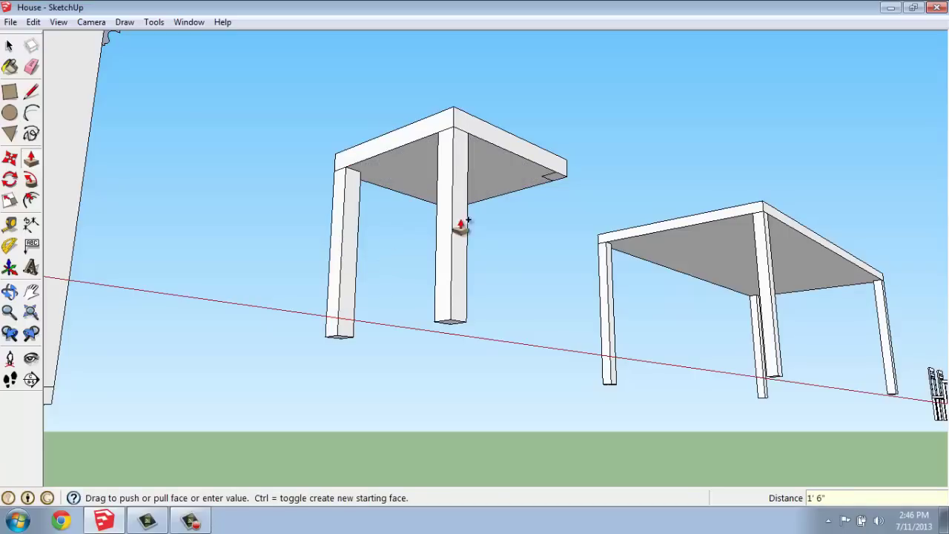
# - Extrude the remaining corner squares into 18-inch legs, completing the stool
pyautogui.moveTo(554, 218); pyautogui.dragTo(312, 232, button='middle')
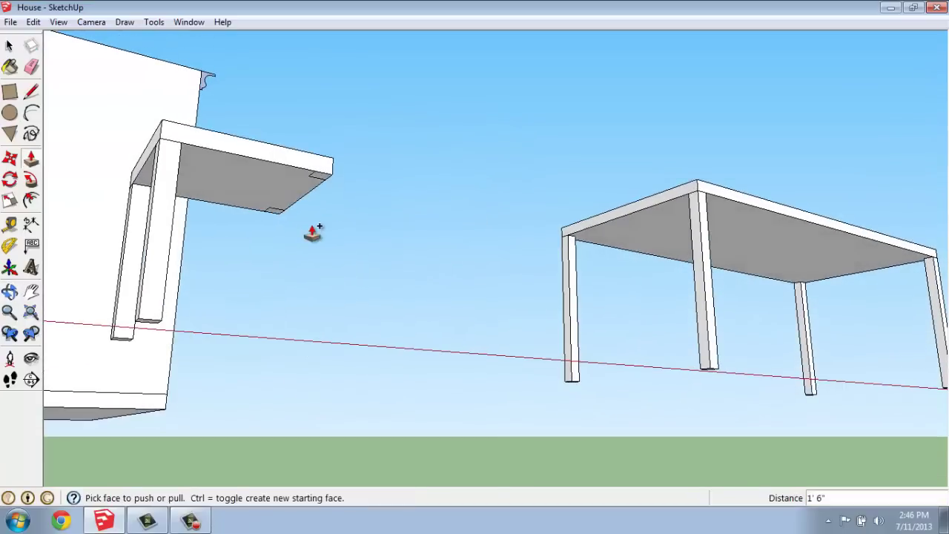
pyautogui.click(276, 215)
pyautogui.write('1')
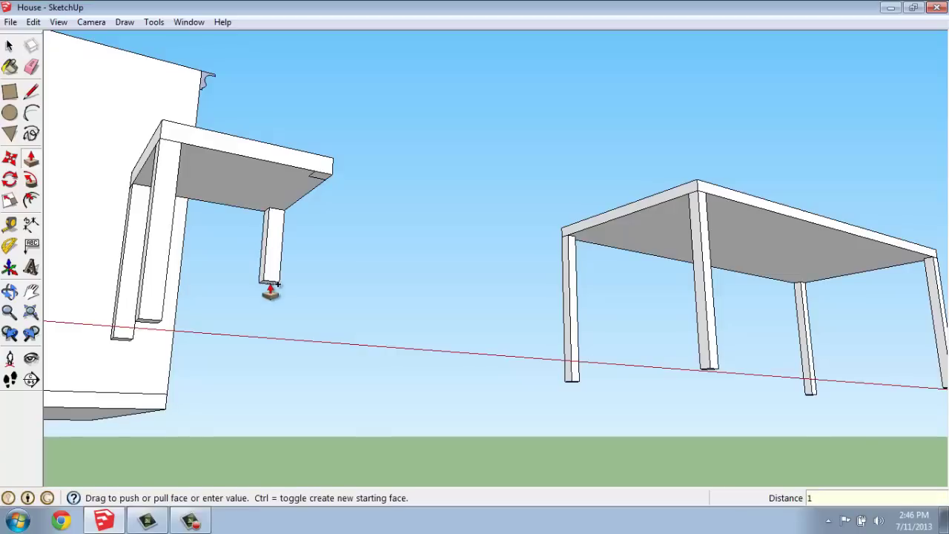
pyautogui.write('8')
pyautogui.press('Return')
pyautogui.click(324, 178)
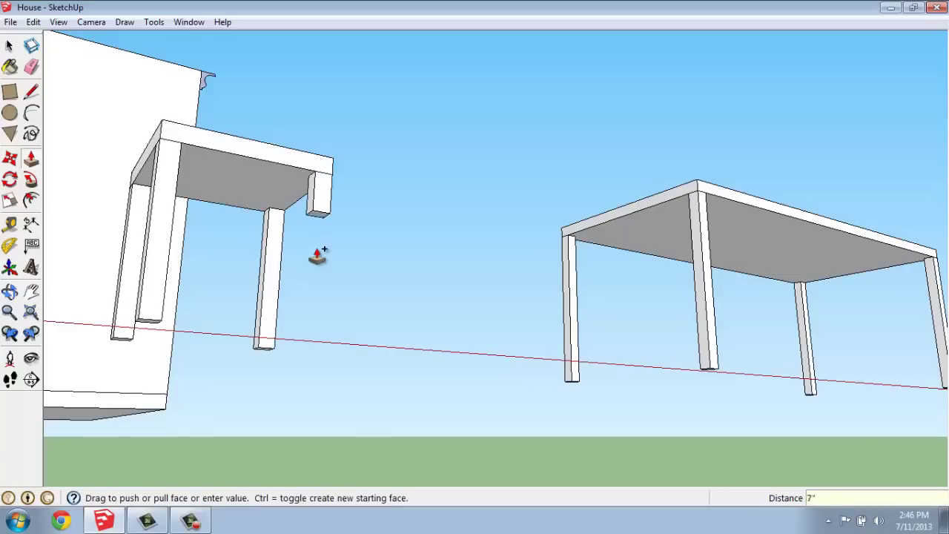
pyautogui.write('18')
pyautogui.press('Return')
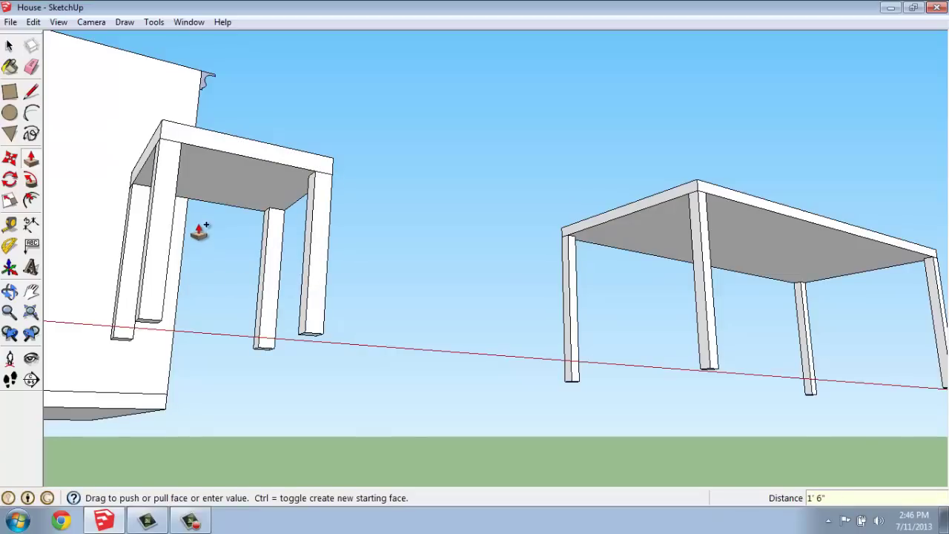
pyautogui.moveTo(200, 232); pyautogui.dragTo(303, 205, button='middle')
# - Draw a thin rectangular strip along the back edge of the chair seat
pyautogui.moveTo(385, 160); pyautogui.dragTo(361, 282, button='middle')
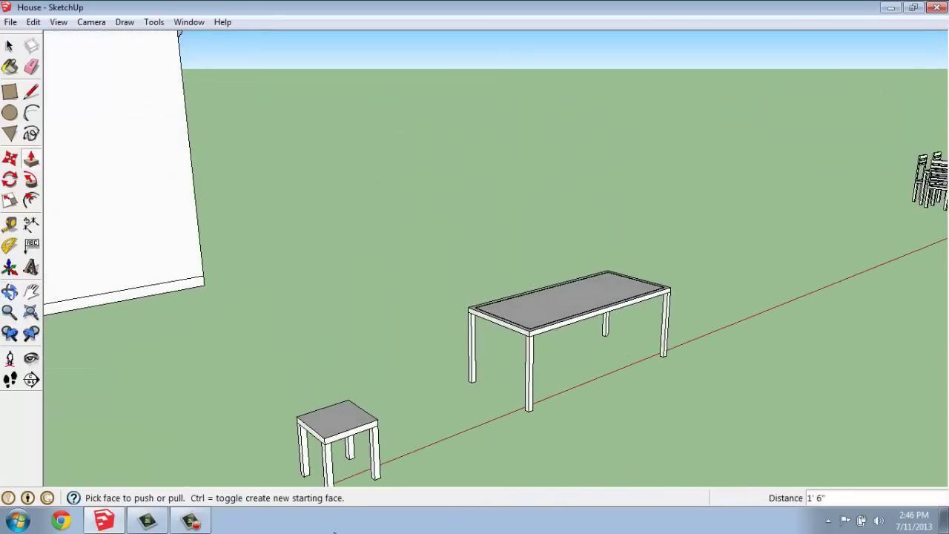
pyautogui.scroll(5, 319, 464)
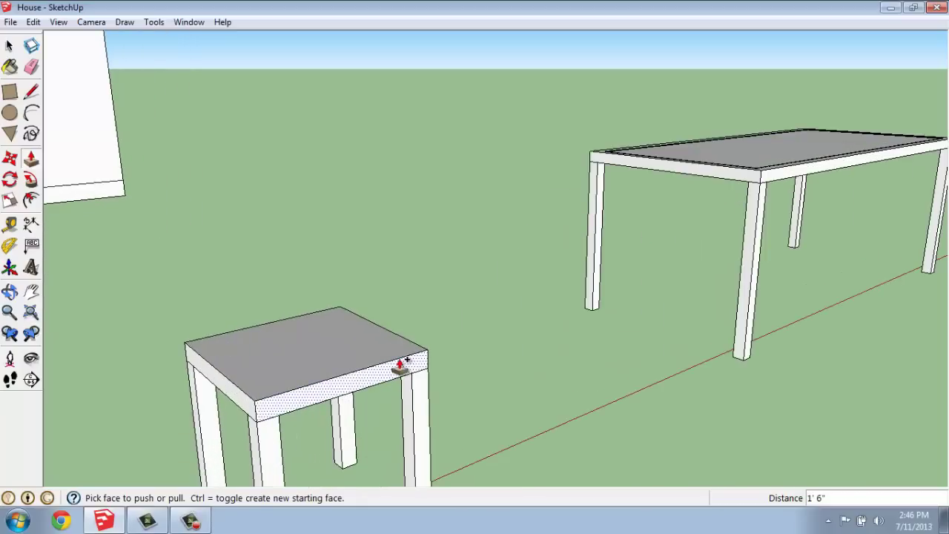
pyautogui.moveTo(403, 364); pyautogui.dragTo(406, 376, button='middle')
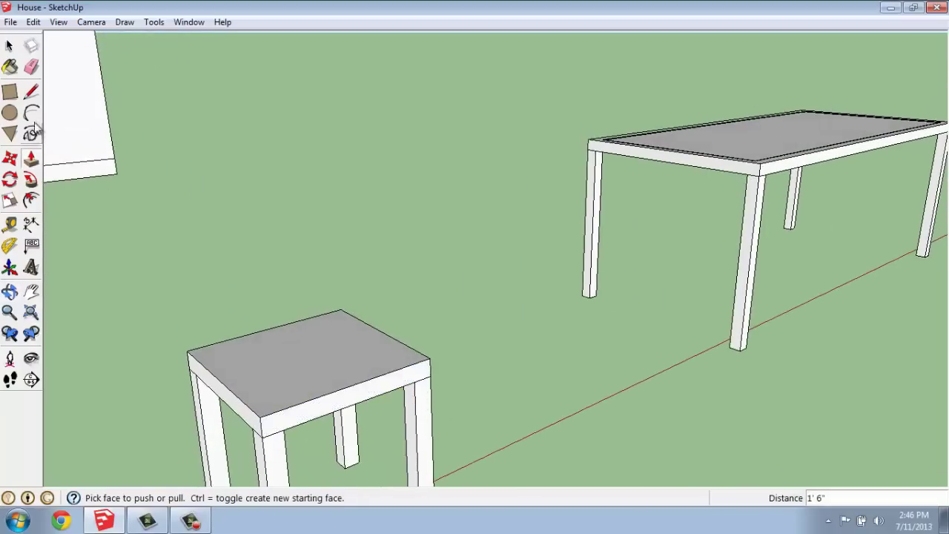
pyautogui.click(10, 92)
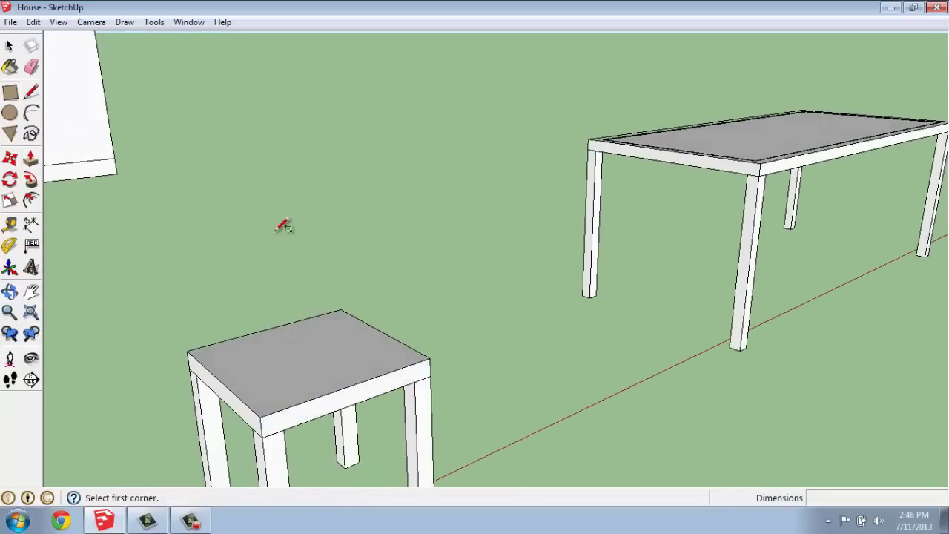
pyautogui.click(341, 310)
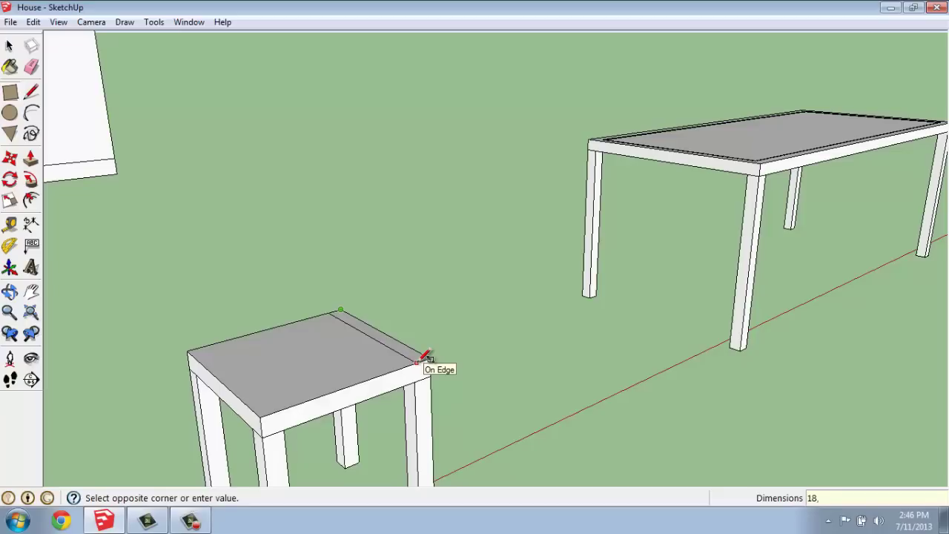
pyautogui.press('Return')
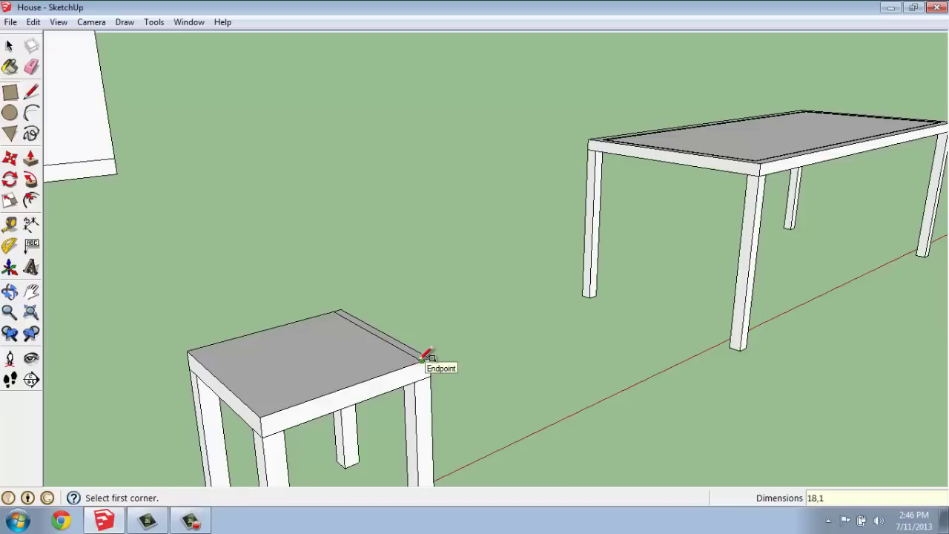
# - Pull the strip up 2' to form the chair's backrest
pyautogui.click(30, 158)
pyautogui.moveTo(423, 364); pyautogui.dragTo(418, 176)
pyautogui.write('2')
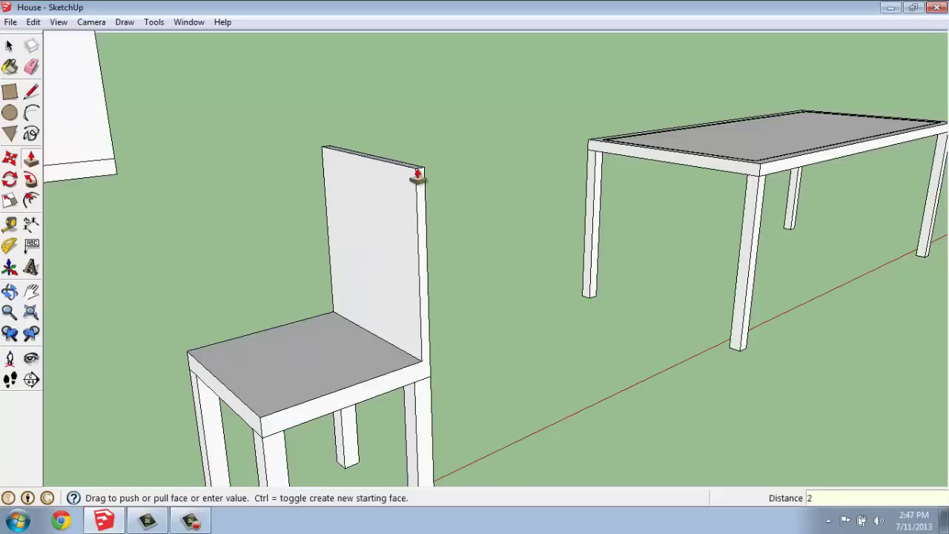
pyautogui.write("'")
pyautogui.press('Return')
pyautogui.scroll(-4, 387, 239)
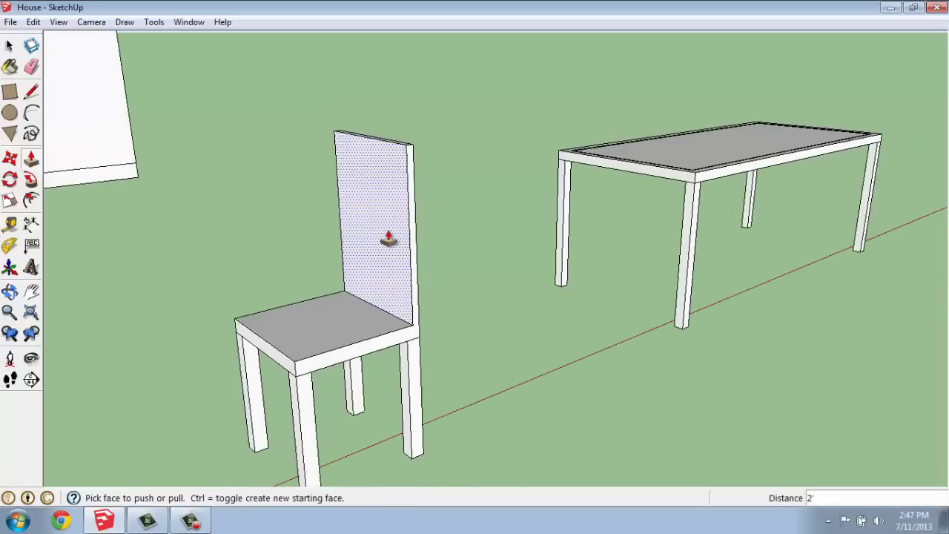
pyautogui.moveTo(422, 269); pyautogui.dragTo(364, 264, button='middle')
pyautogui.scroll(3, 362, 212)
pyautogui.press('p')
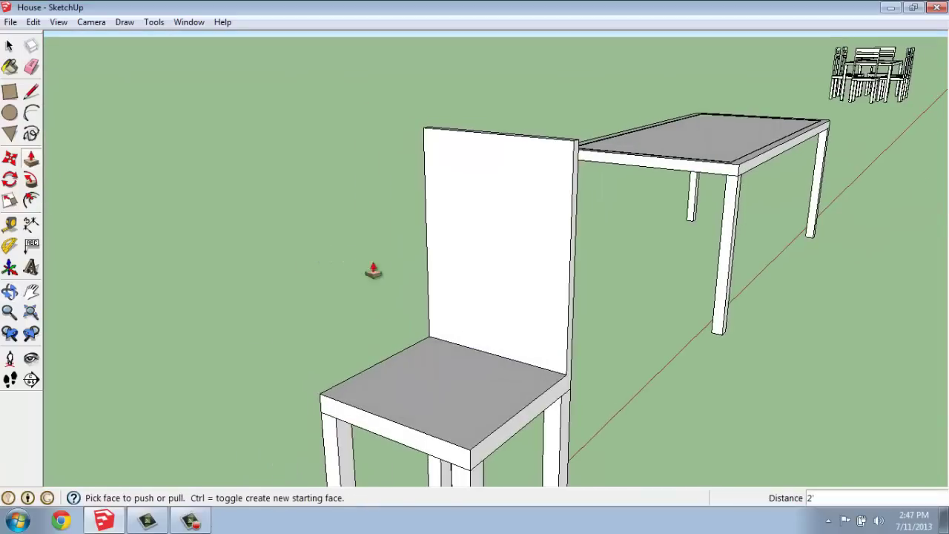
pyautogui.scroll(3, 578, 218)
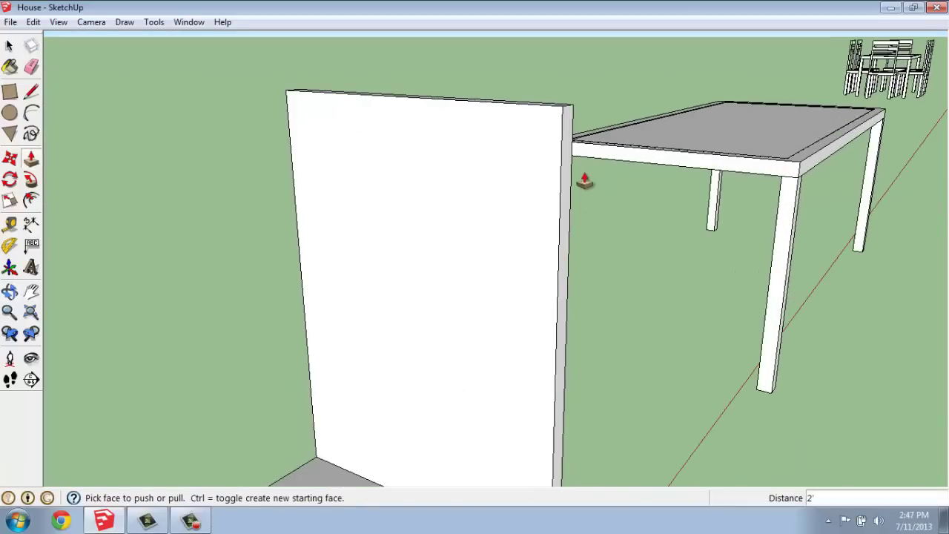
pyautogui.moveTo(588, 178); pyautogui.dragTo(554, 228, button='middle')
pyautogui.scroll(-4, 549, 229)
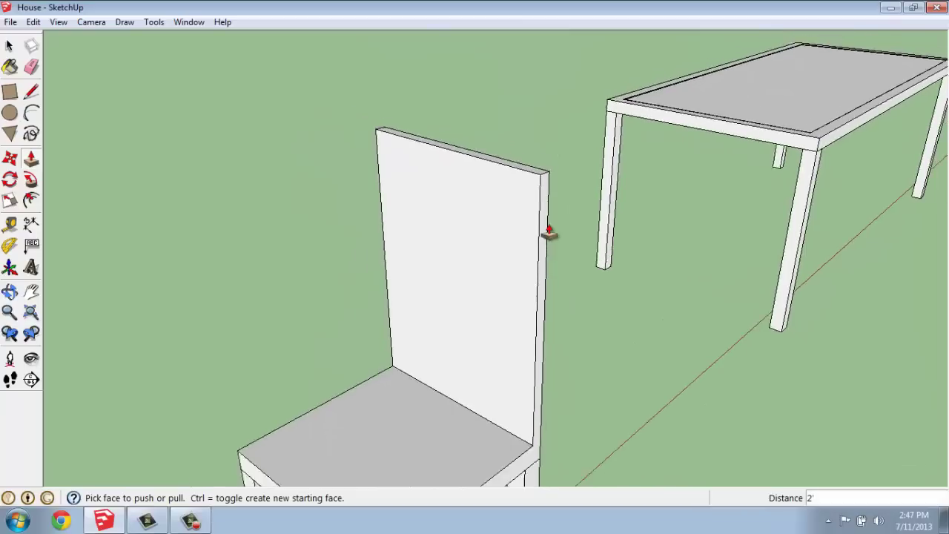
pyautogui.scroll(3, 552, 420)
pyautogui.scroll(-2, 553, 420)
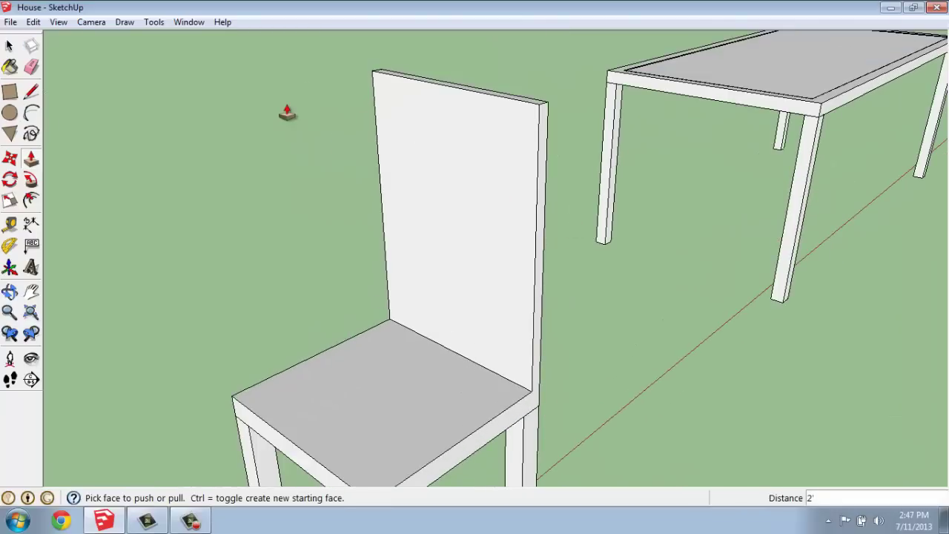
# - Place a horizontal guide 3" below the chair back's top edge, plus one below it
pyautogui.click(11, 223)
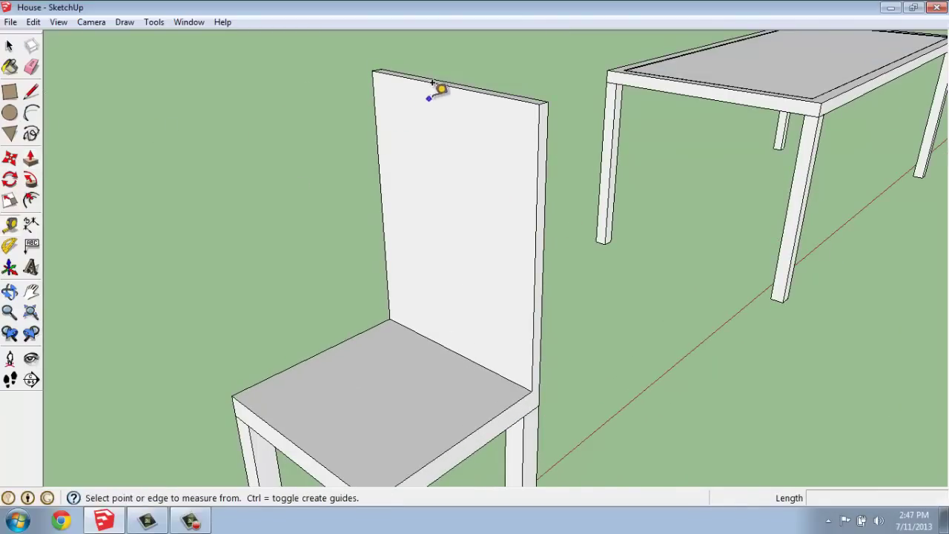
pyautogui.click(449, 82)
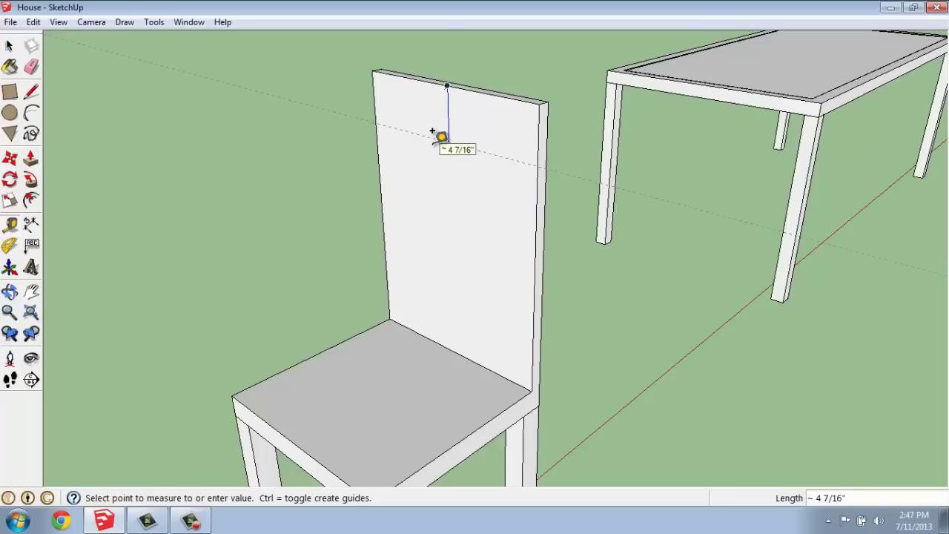
pyautogui.press('Return')
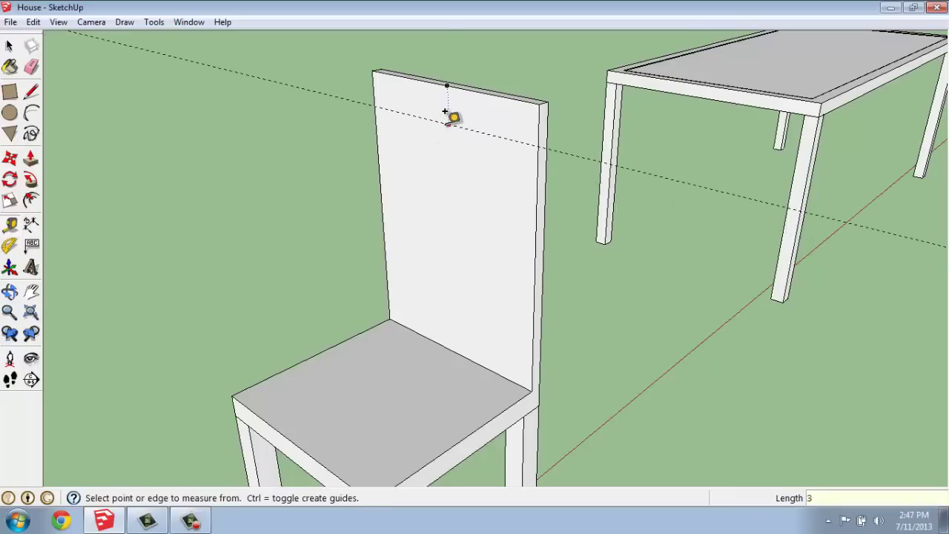
pyautogui.click(445, 111)
pyautogui.click(451, 117)
pyautogui.click(451, 114)
pyautogui.click(446, 161)
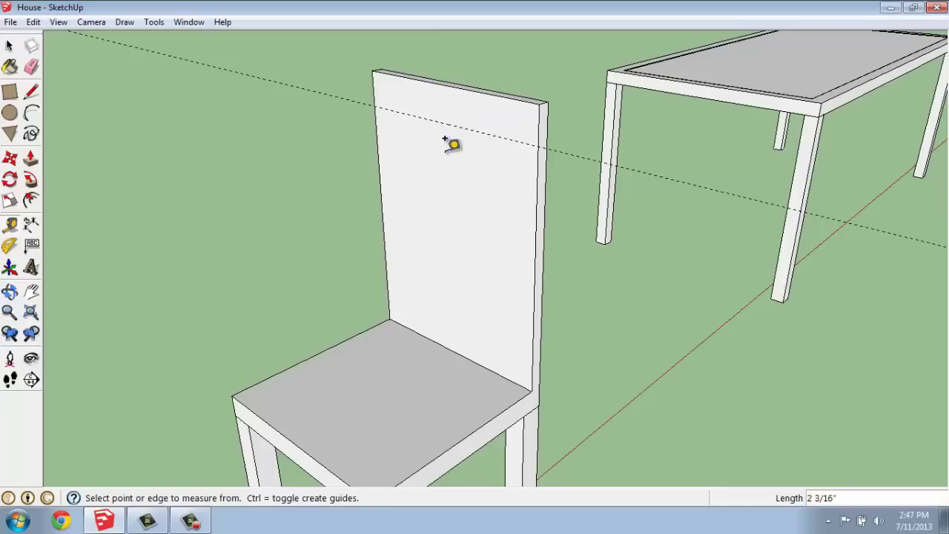
# - Add more horizontal guides lower on the chair back, including one at 2 1/2" spacing
pyautogui.click(473, 130)
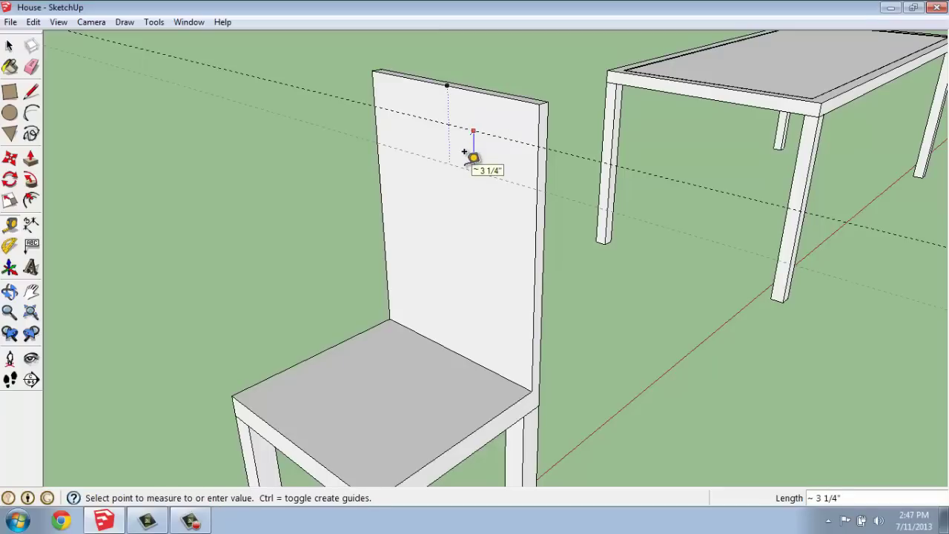
pyautogui.click(473, 157)
pyautogui.click(467, 154)
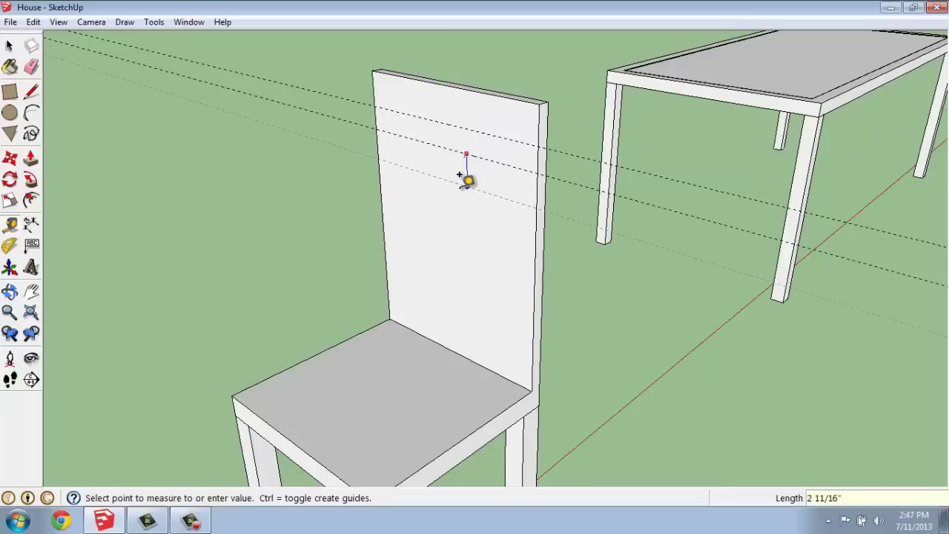
pyautogui.click(467, 181)
pyautogui.click(462, 178)
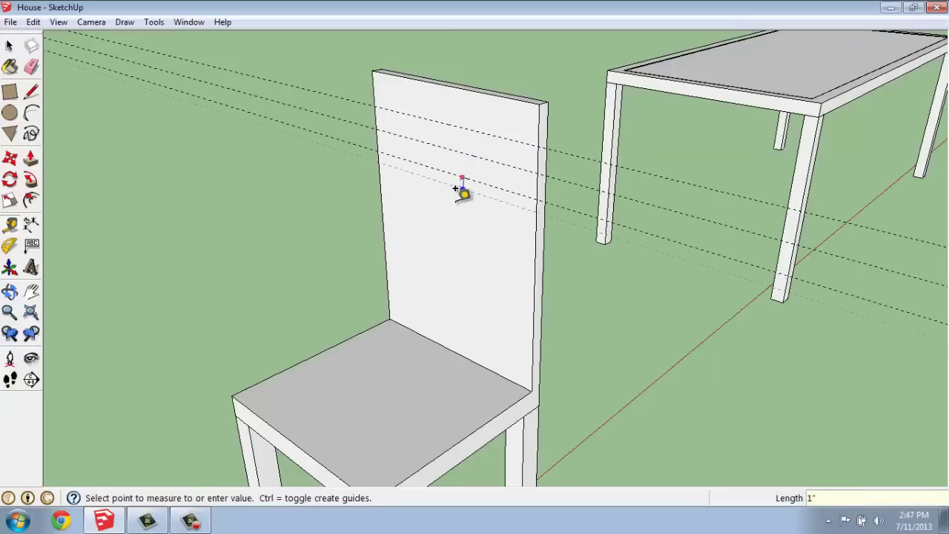
pyautogui.click(456, 195)
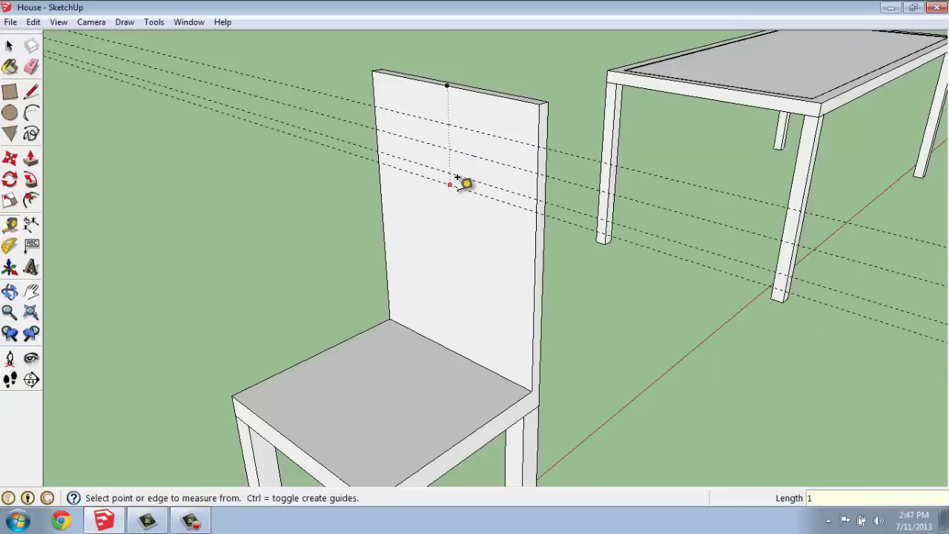
pyautogui.click(457, 176)
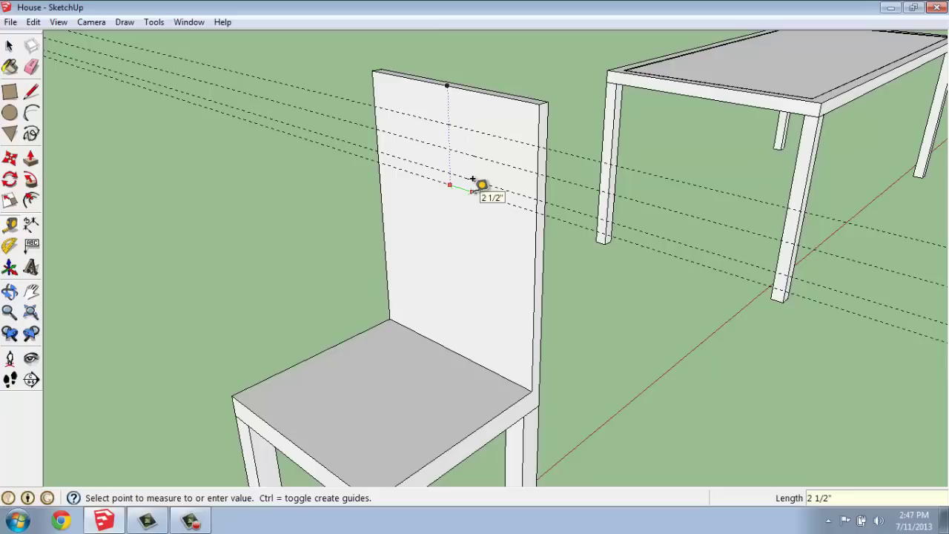
pyautogui.click(472, 179)
# - Place vertical guides 1" in from the left and right sides of the chair back
pyautogui.click(472, 192)
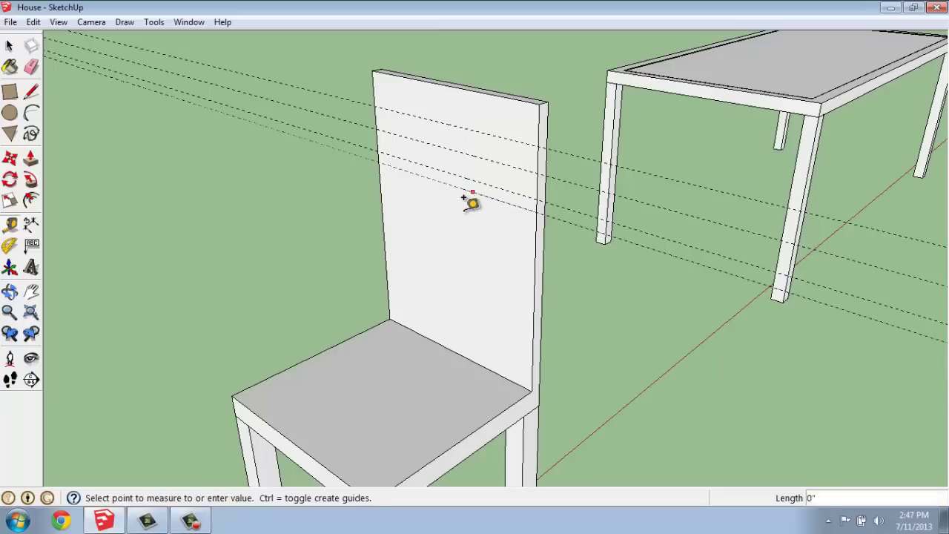
pyautogui.write('1')
pyautogui.press('Return')
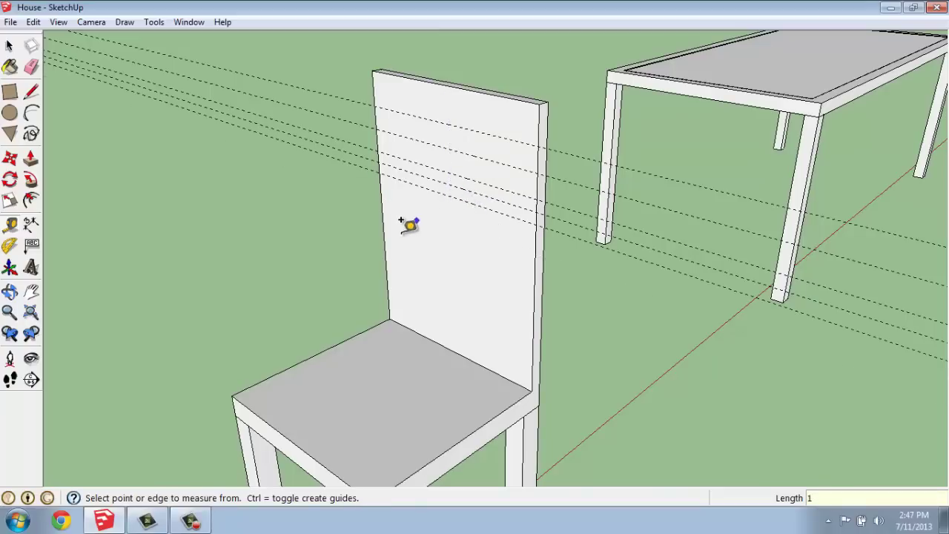
pyautogui.click(384, 241)
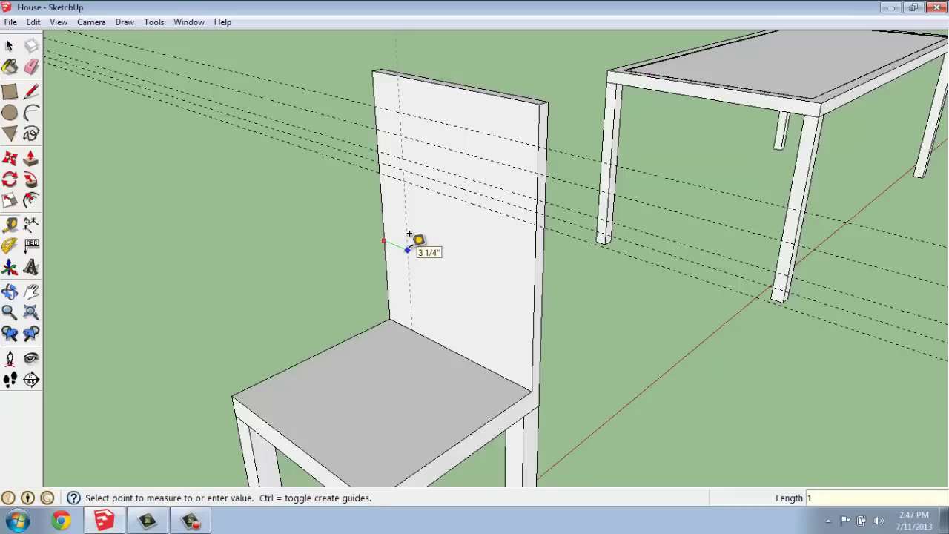
pyautogui.click(408, 235)
pyautogui.click(535, 239)
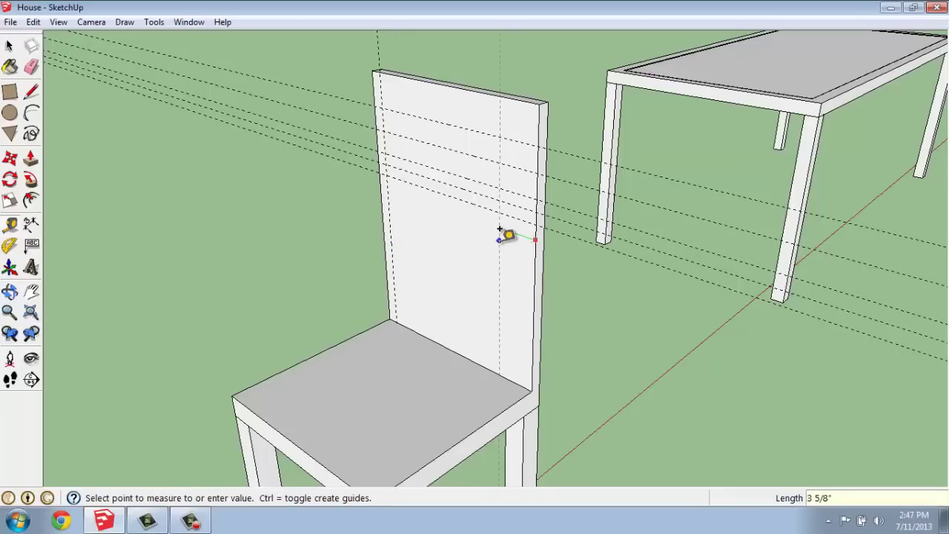
pyautogui.write('1')
pyautogui.press('Return')
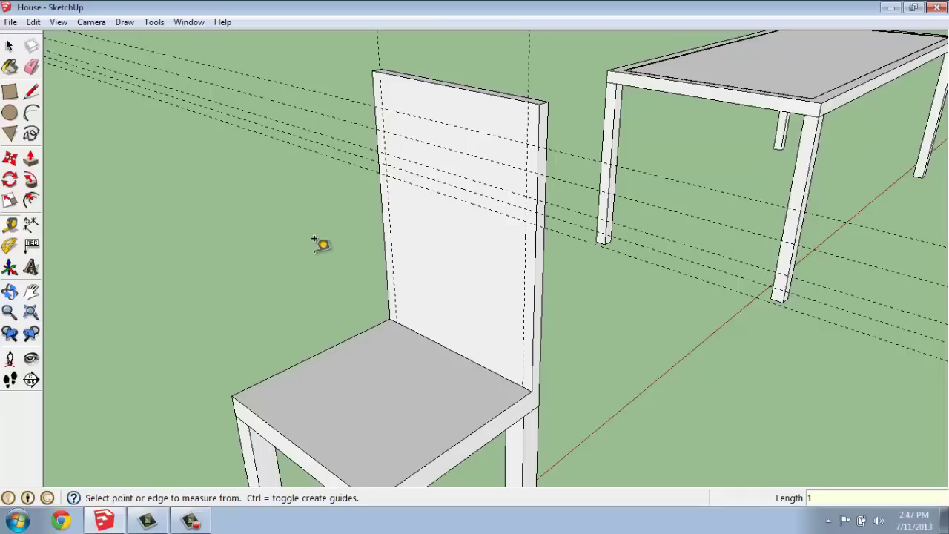
pyautogui.moveTo(319, 245); pyautogui.dragTo(385, 237, button='middle')
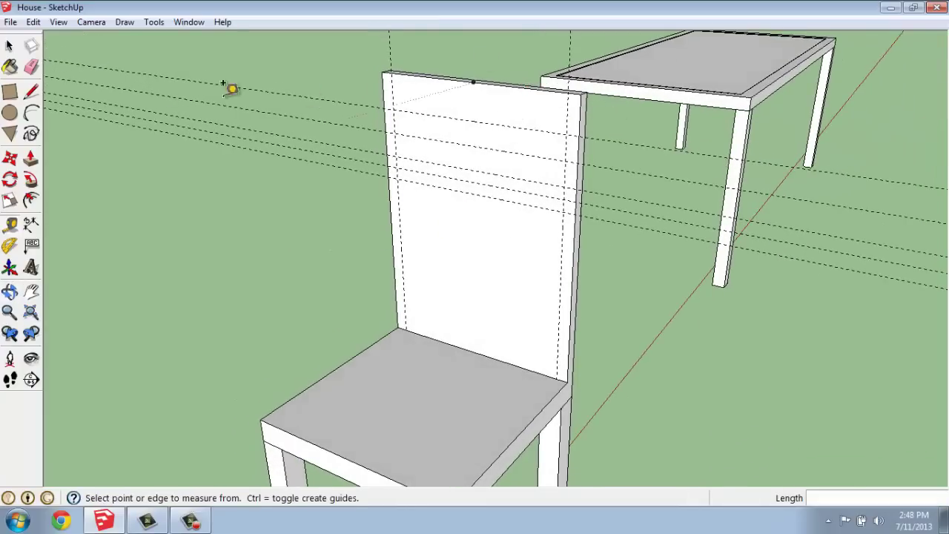
# - Draw a 1' 4" by 2" top strip, a 1" strip and a lower panel between the guides
pyautogui.click(10, 91)
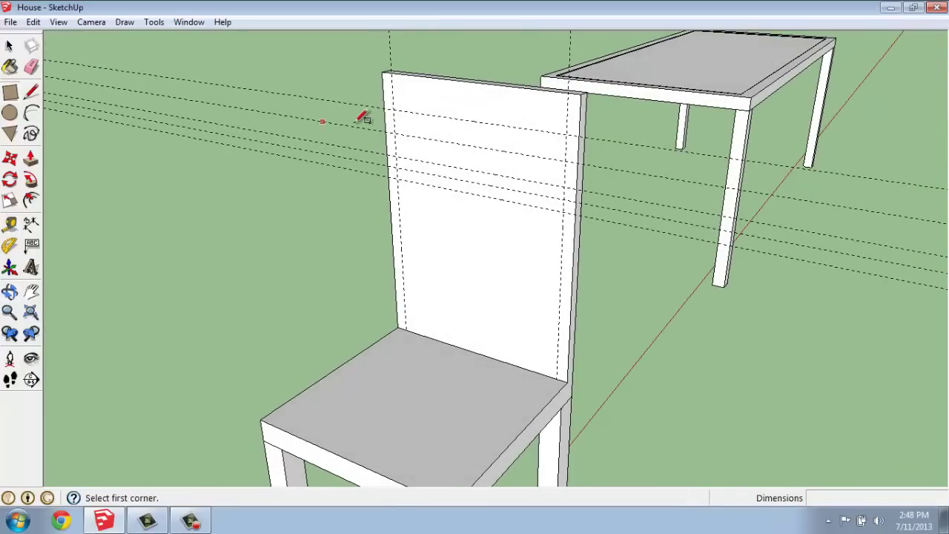
pyautogui.click(393, 109)
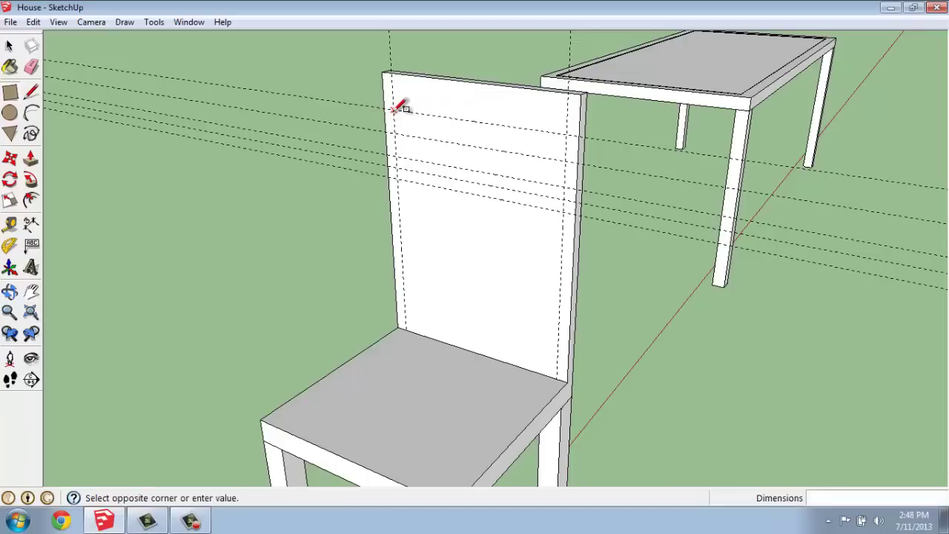
pyautogui.click(566, 159)
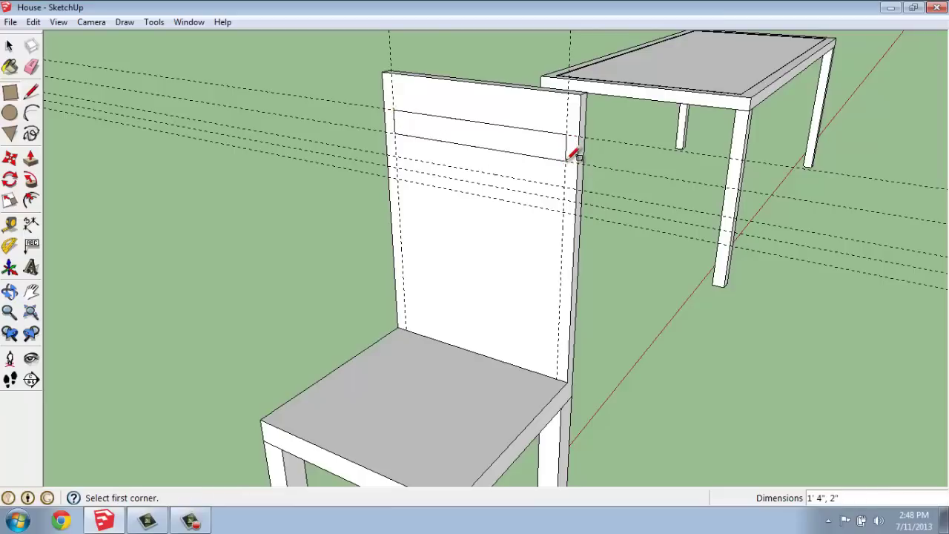
pyautogui.click(396, 157)
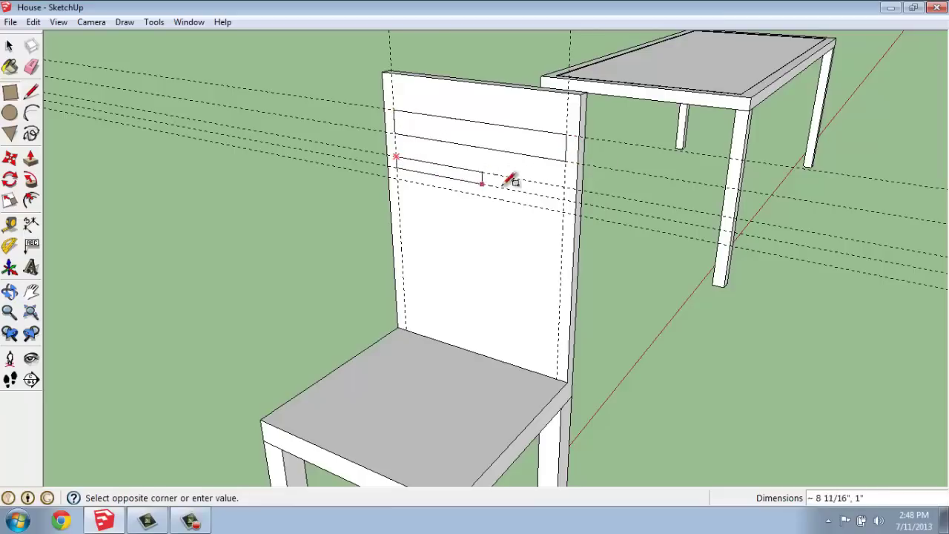
pyautogui.click(565, 197)
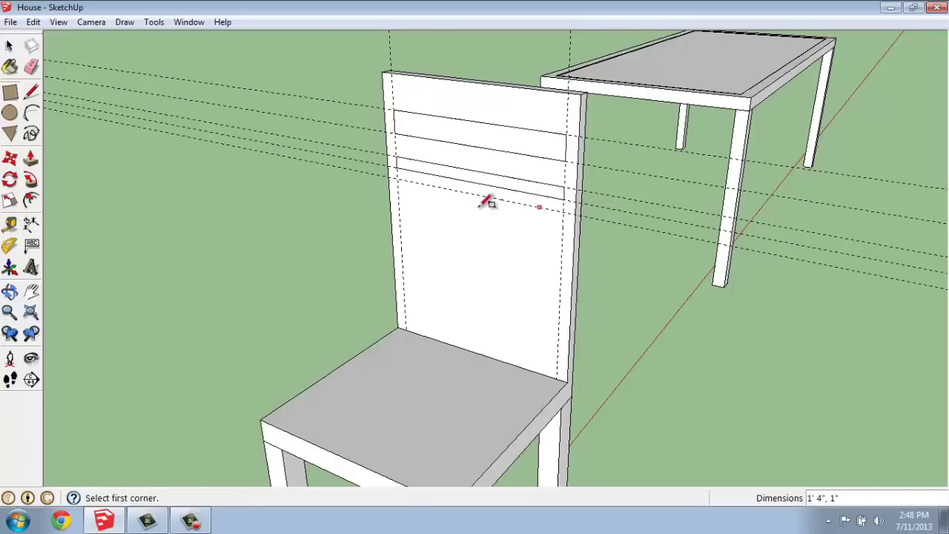
pyautogui.click(397, 178)
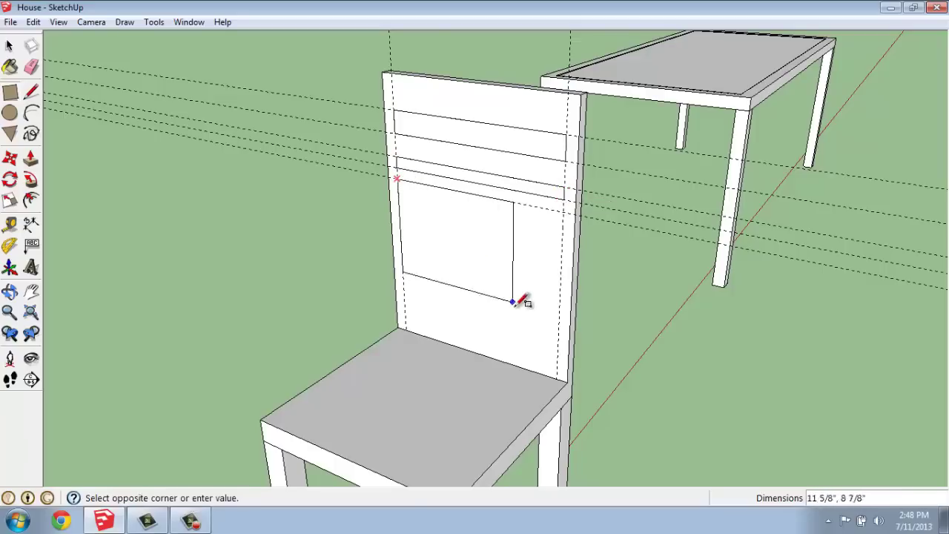
pyautogui.click(559, 377)
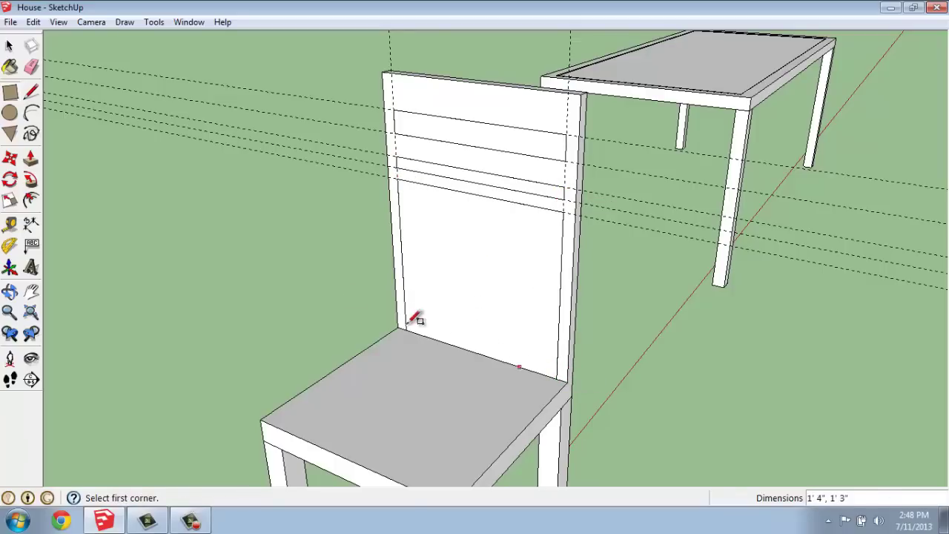
# - Push the chair-back bands through with Push/Pull to open slots between the slats
pyautogui.click(30, 158)
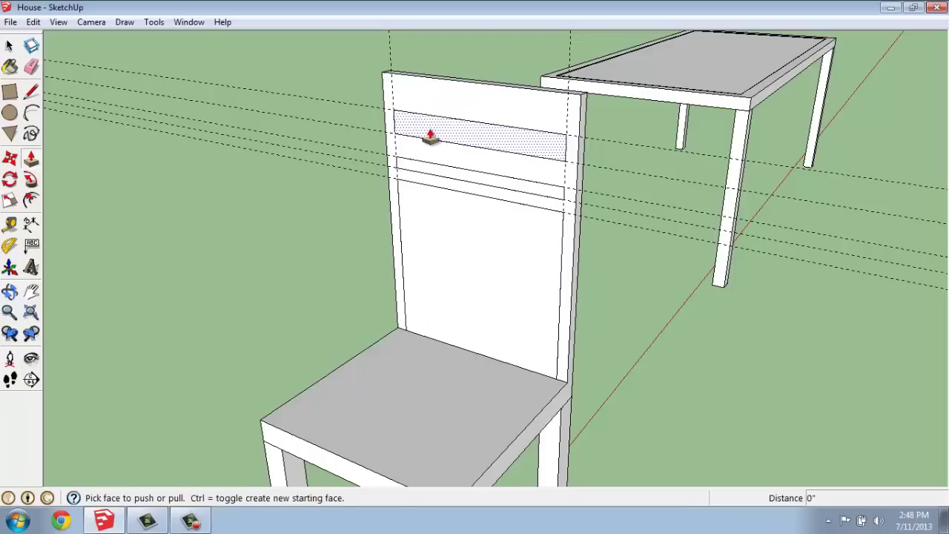
pyautogui.moveTo(425, 132); pyautogui.dragTo(445, 130)
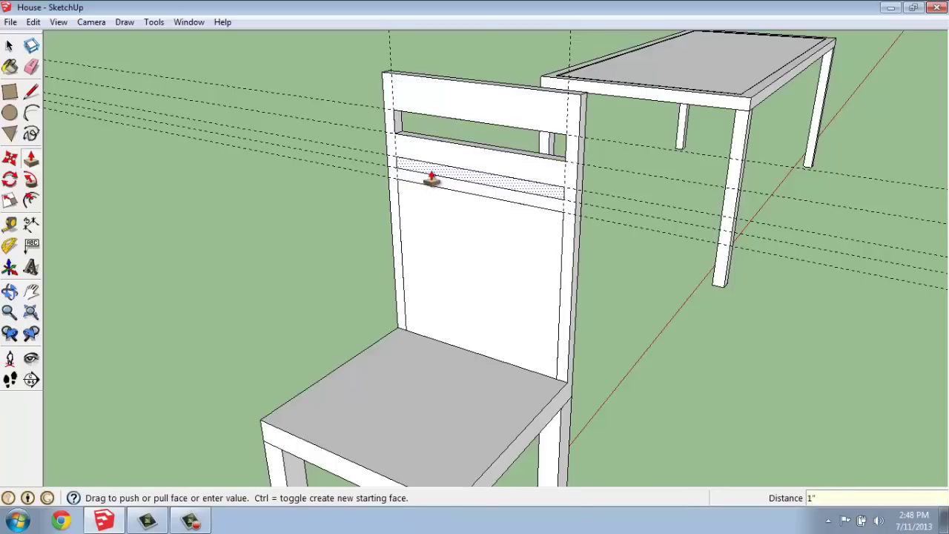
pyautogui.moveTo(431, 178); pyautogui.dragTo(446, 173)
pyautogui.moveTo(443, 250); pyautogui.dragTo(463, 256)
pyautogui.scroll(-5, 363, 226)
pyautogui.moveTo(345, 240); pyautogui.dragTo(330, 219, button='middle')
pyautogui.scroll(-2, 335, 174)
pyautogui.scroll(2, 352, 130)
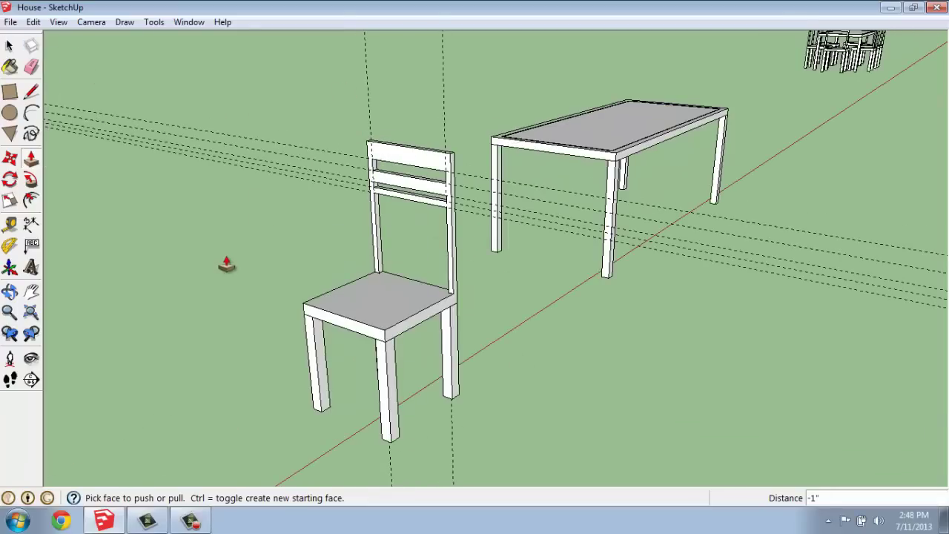
# - Remove all the dashed guide lines with Edit > Delete Guides
pyautogui.click(33, 22)
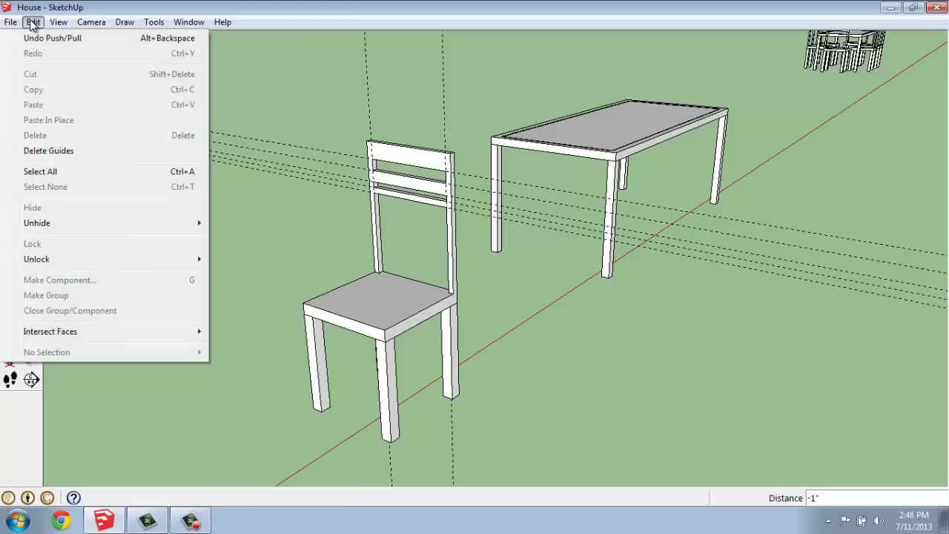
pyautogui.click(61, 151)
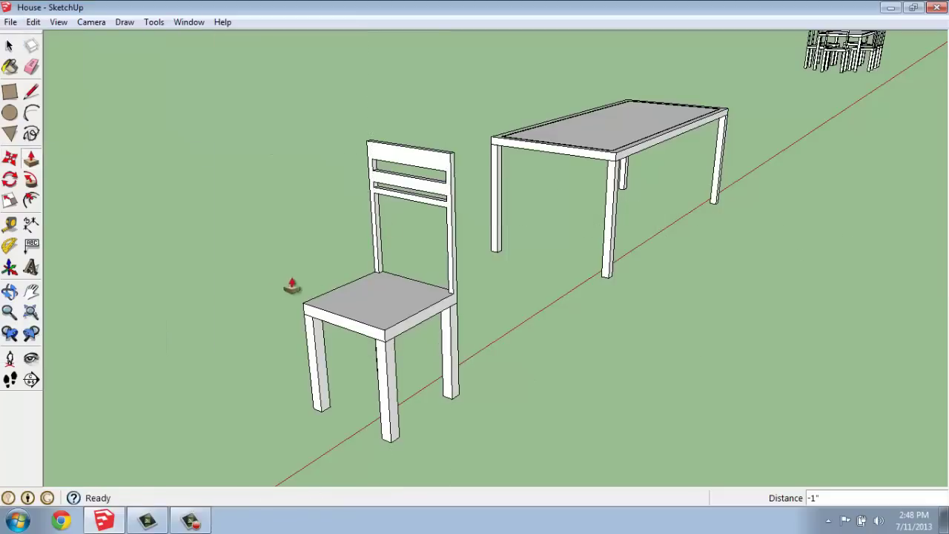
pyautogui.scroll(3, 315, 277)
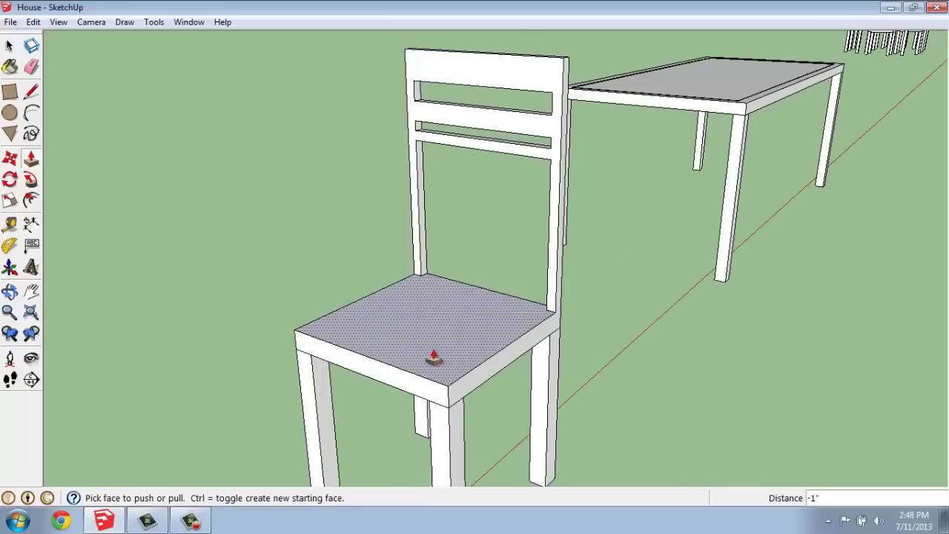
# - Offset the chair seat's outline 1" inward to form a border
pyautogui.press('o')
pyautogui.moveTo(483, 338); pyautogui.dragTo(423, 391)
pyautogui.press('p')
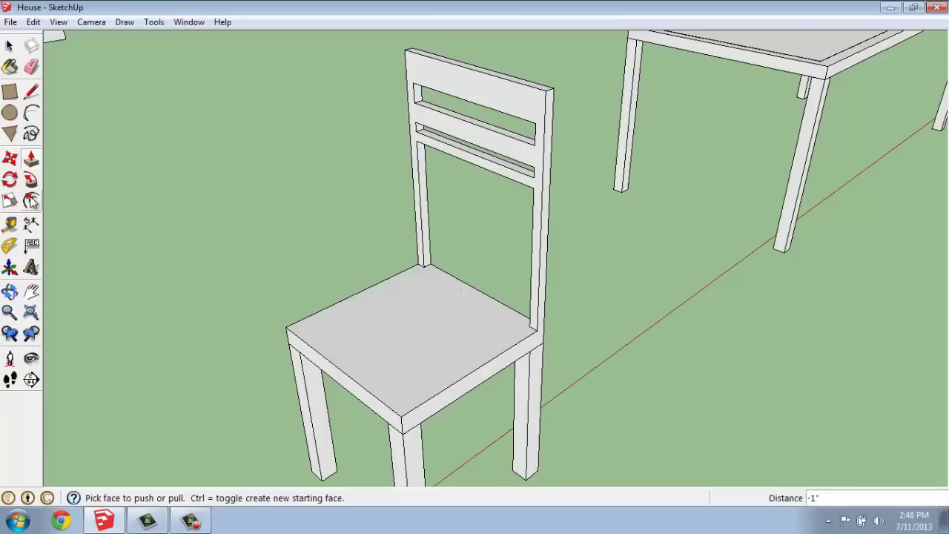
pyautogui.click(342, 299)
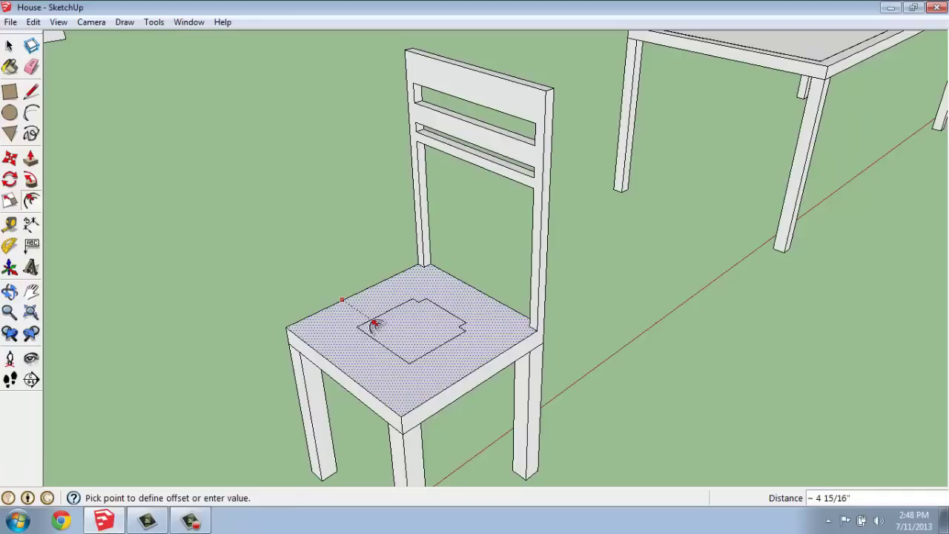
pyautogui.write('1')
pyautogui.press('Return')
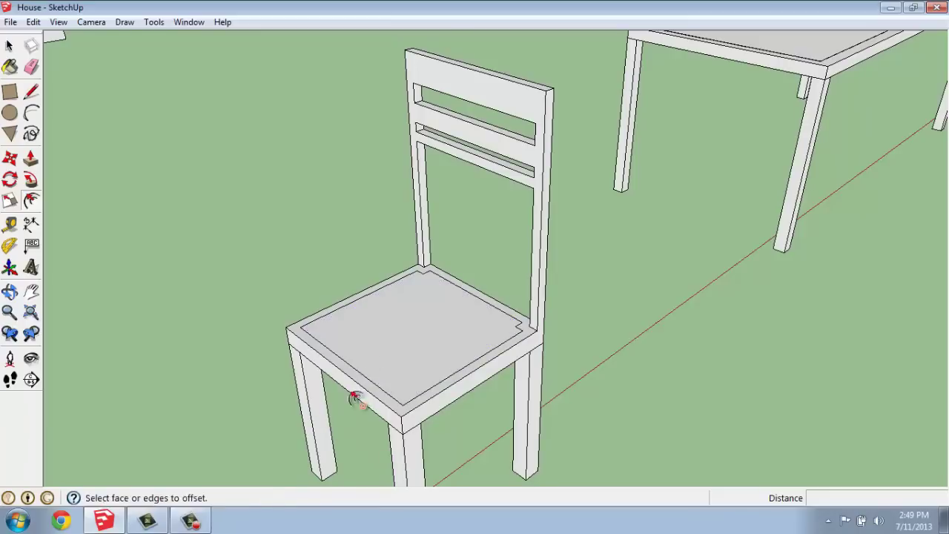
pyautogui.scroll(1, 355, 399)
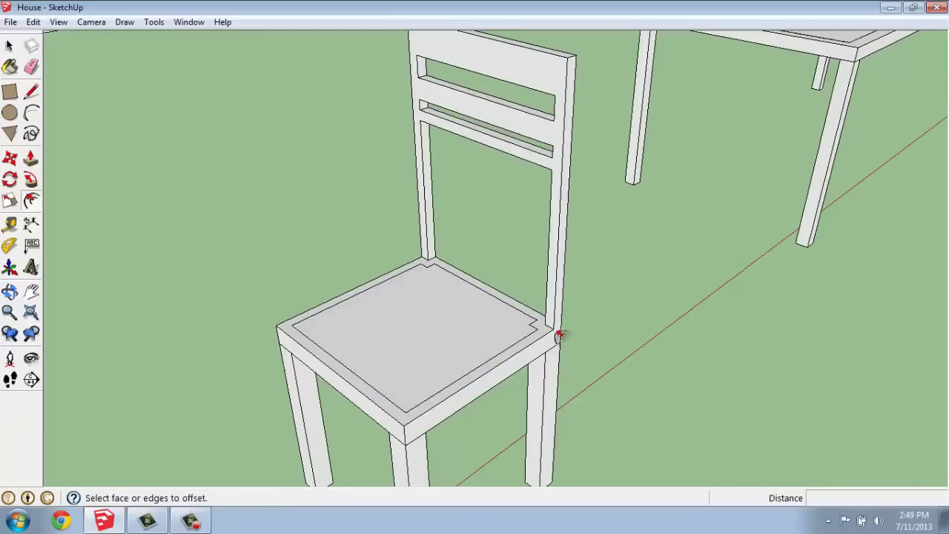
# - Push/Pull the inner seat face 1/8" to create the seat panel
pyautogui.click(31, 159)
pyautogui.moveTo(386, 356); pyautogui.dragTo(393, 298)
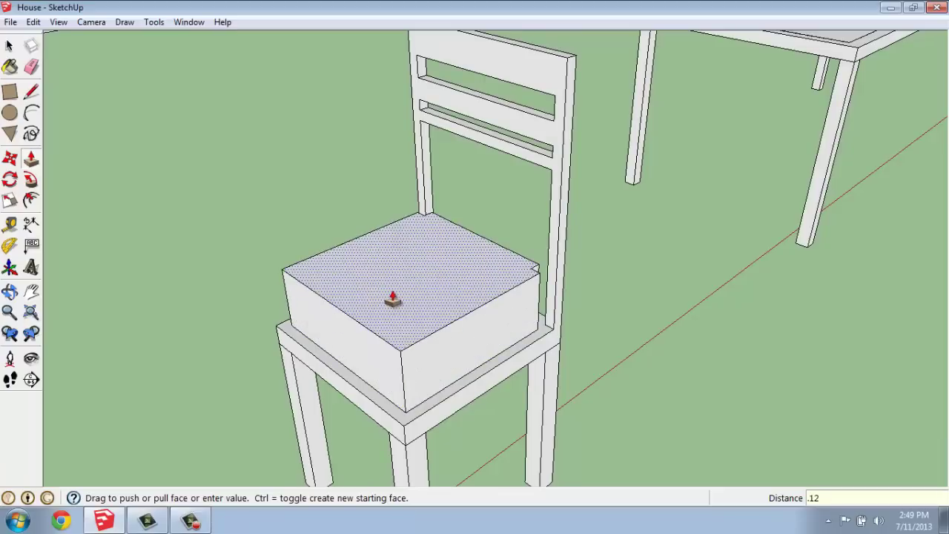
pyautogui.write('5')
pyautogui.press('Return')
pyautogui.scroll(-3, 313, 285)
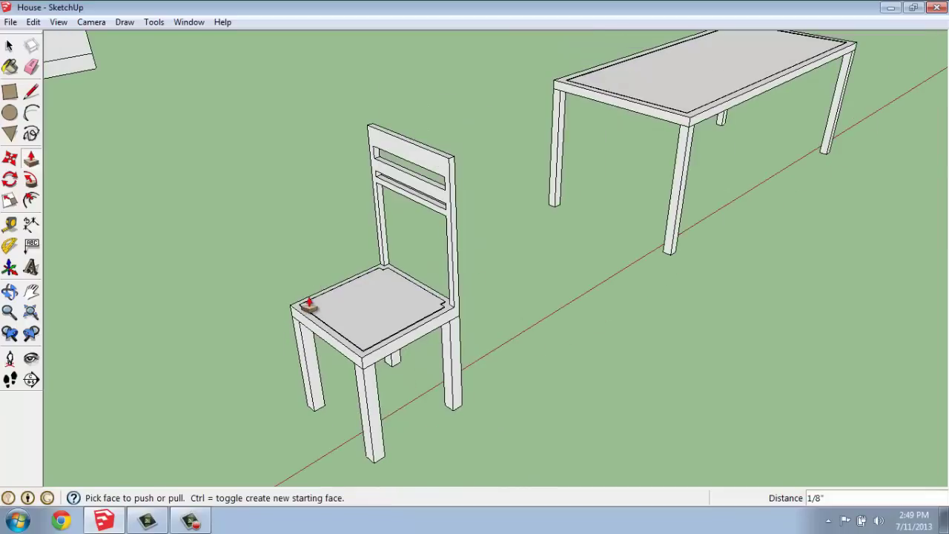
# - Window-select the whole chair, seat, legs and slatted back, as one selection
pyautogui.click(9, 46)
pyautogui.scroll(-1, 293, 304)
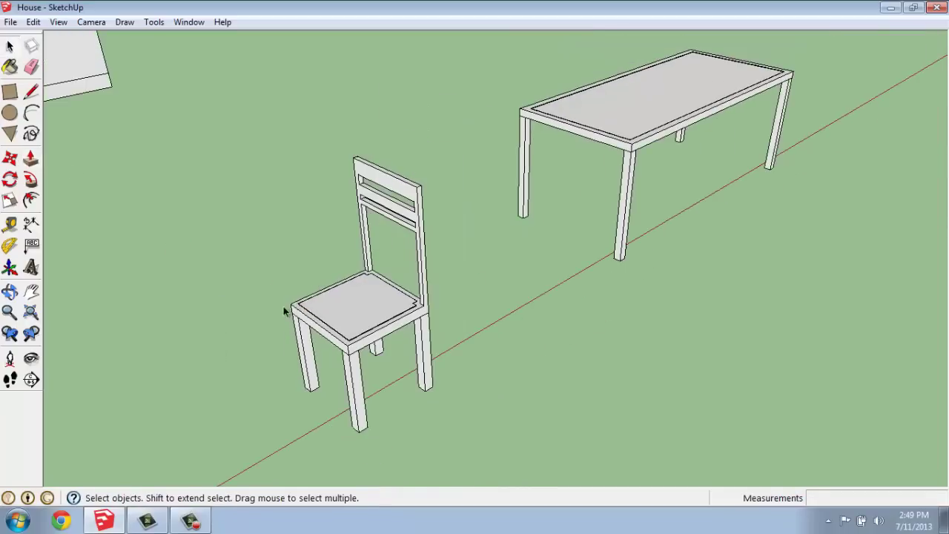
pyautogui.moveTo(287, 311); pyautogui.dragTo(330, 292, button='middle')
pyautogui.click(363, 324)
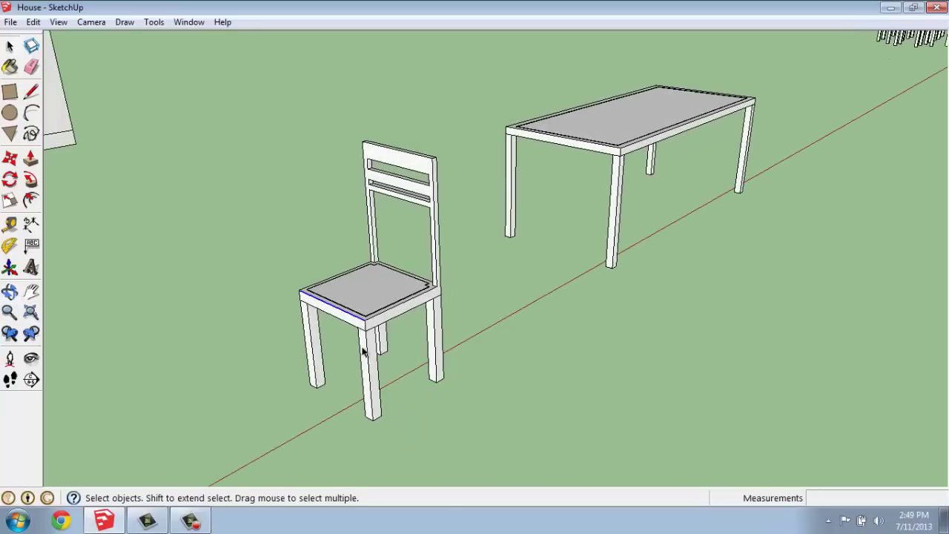
pyautogui.click(367, 347)
pyautogui.click(408, 304)
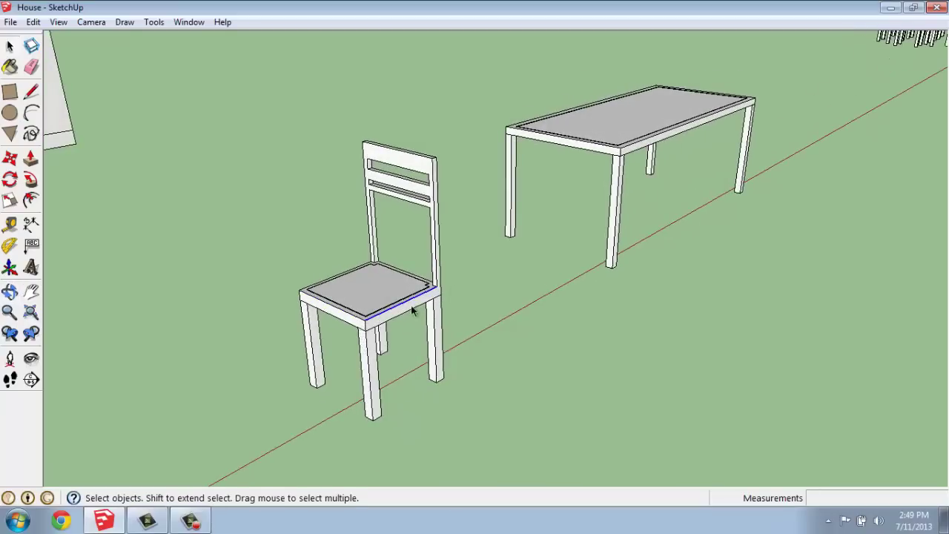
pyautogui.click(423, 305)
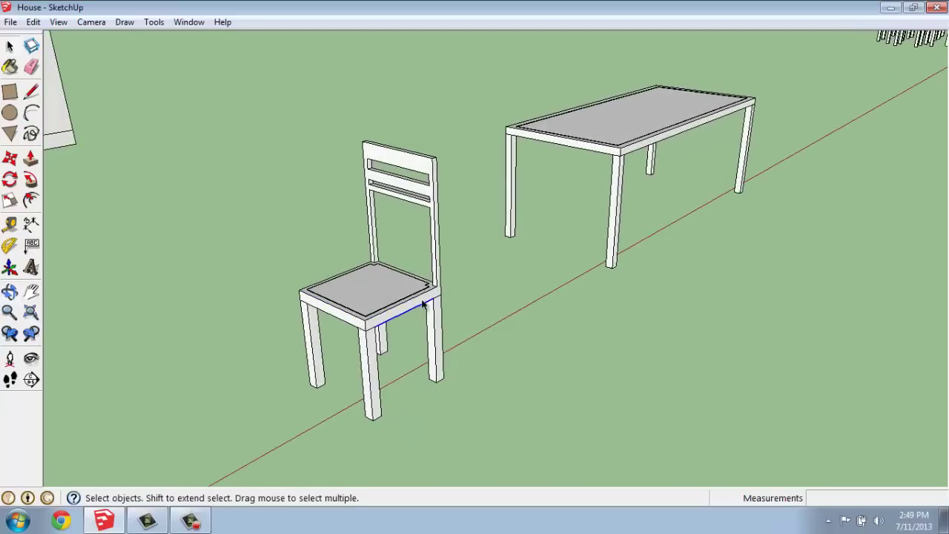
pyautogui.click(375, 295)
pyautogui.click(465, 244)
pyautogui.moveTo(340, 324); pyautogui.dragTo(295, 425)
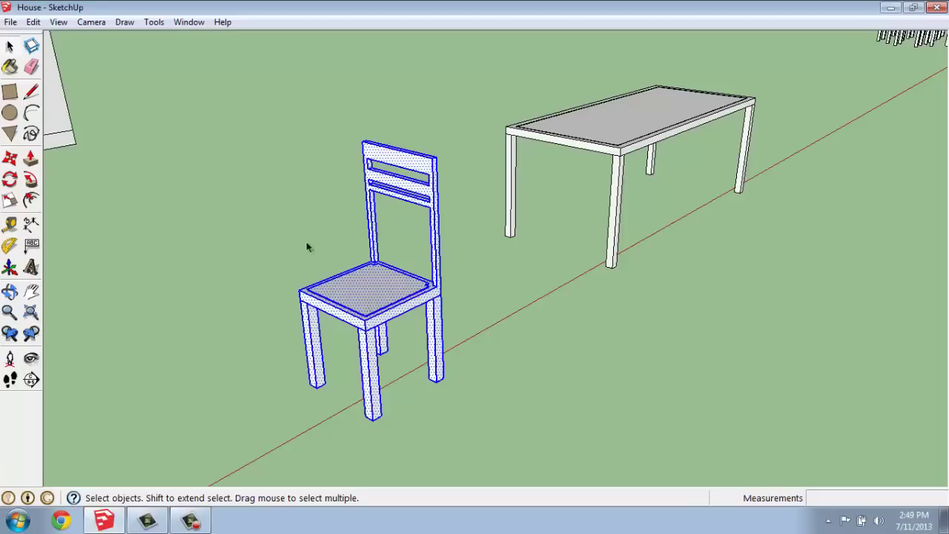
# - Make the selected chair a component named 'Dining Chair' from the right-click menu
pyautogui.rightClick(390, 302)
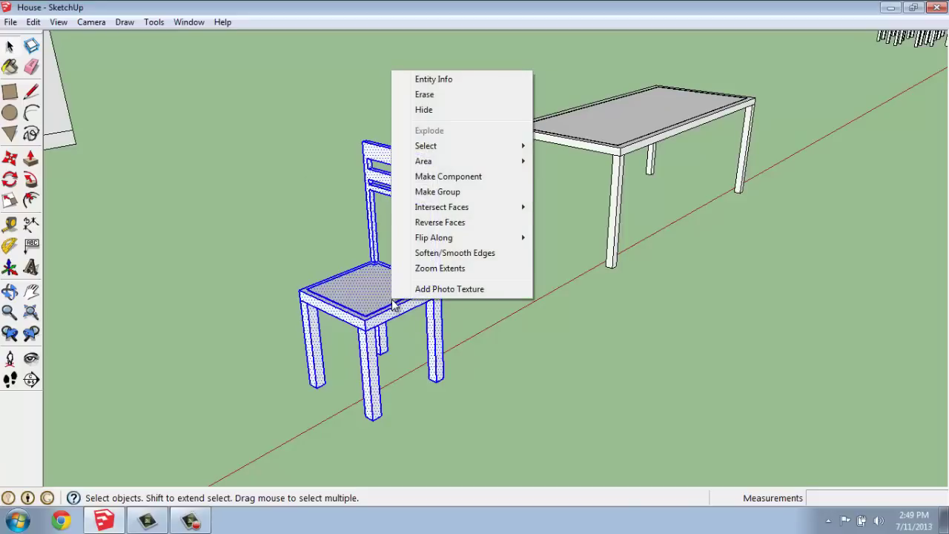
pyautogui.click(457, 178)
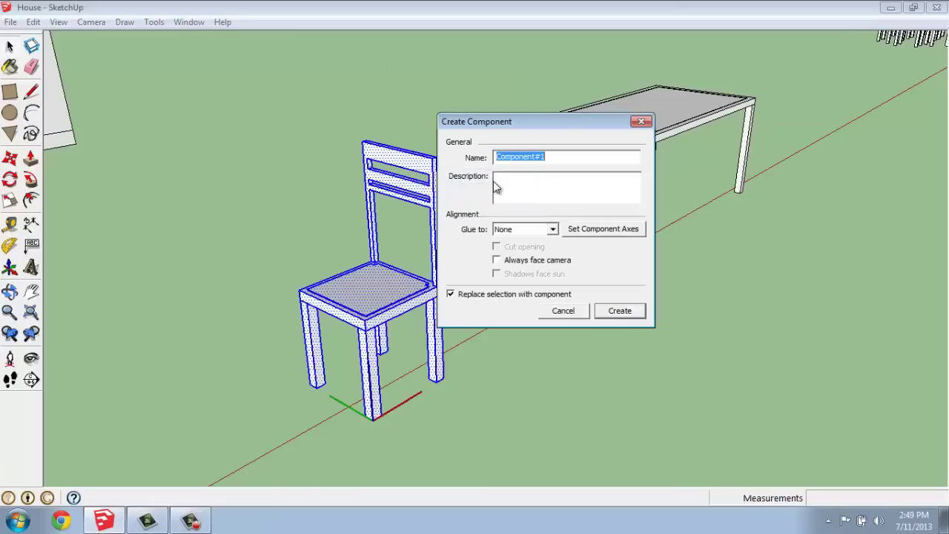
pyautogui.write('Din')
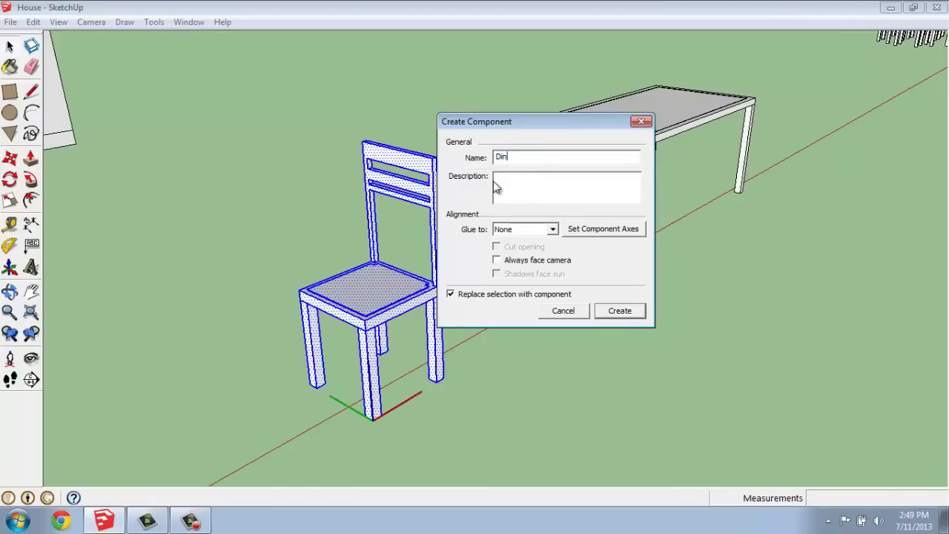
pyautogui.write('ing Chair')
pyautogui.click(627, 313)
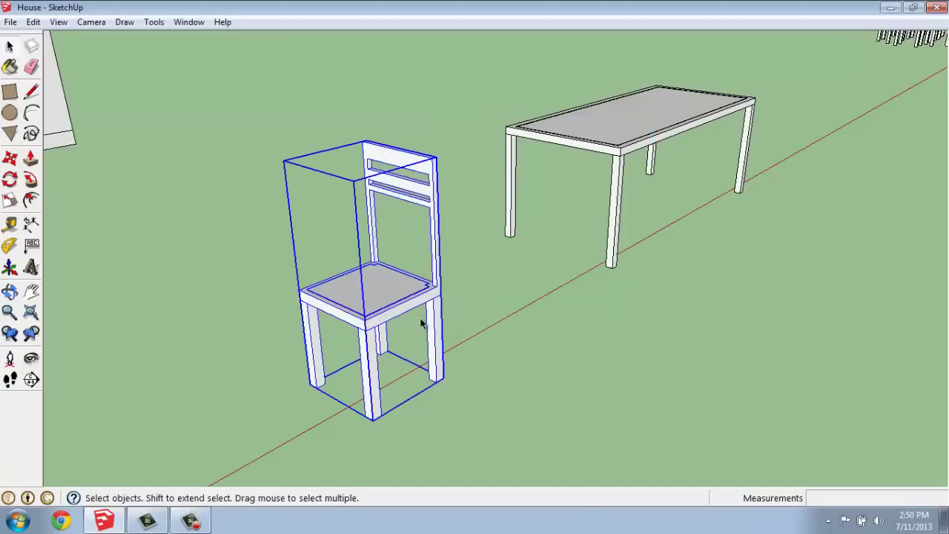
# - Window-select the table and make it a component named 'Dining Table'
pyautogui.click(493, 276)
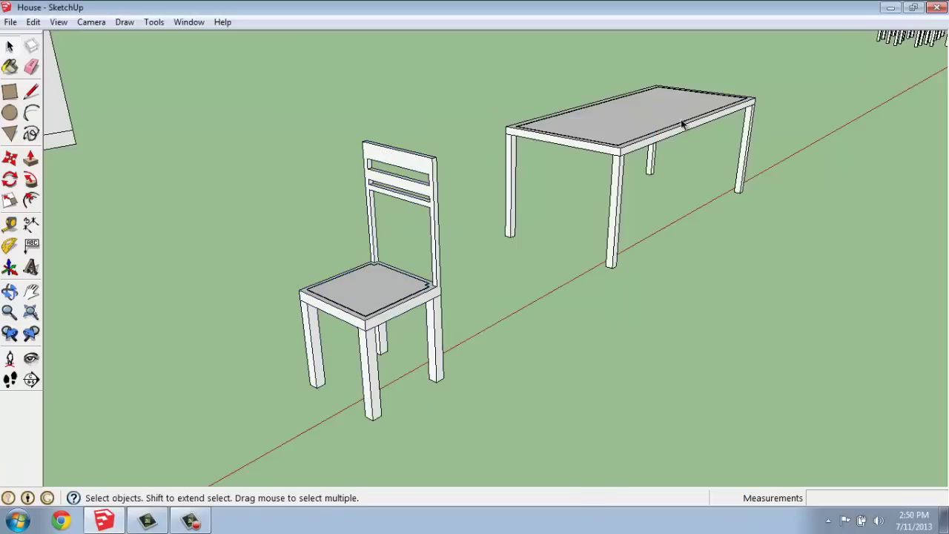
pyautogui.moveTo(742, 65); pyautogui.dragTo(660, 111, button='middle')
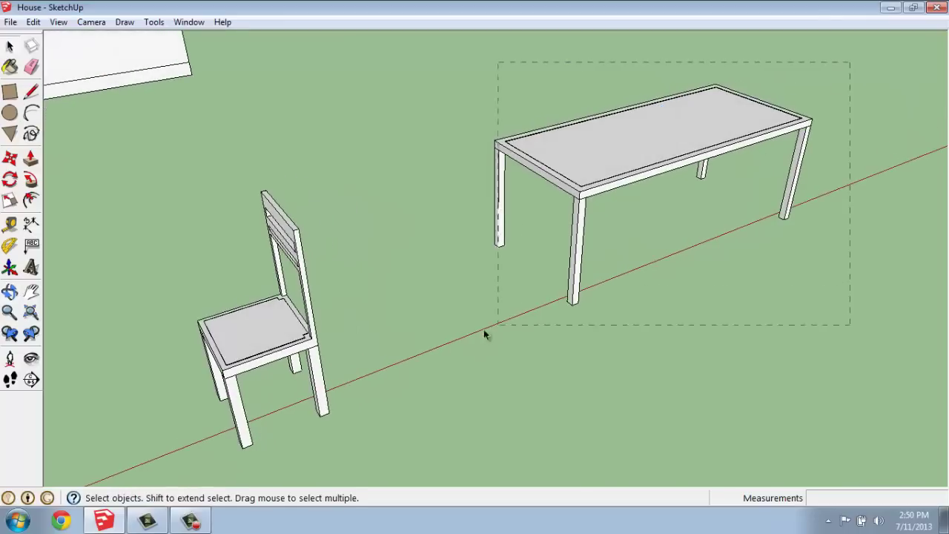
pyautogui.moveTo(485, 335); pyautogui.dragTo(472, 324)
pyautogui.rightClick(569, 169)
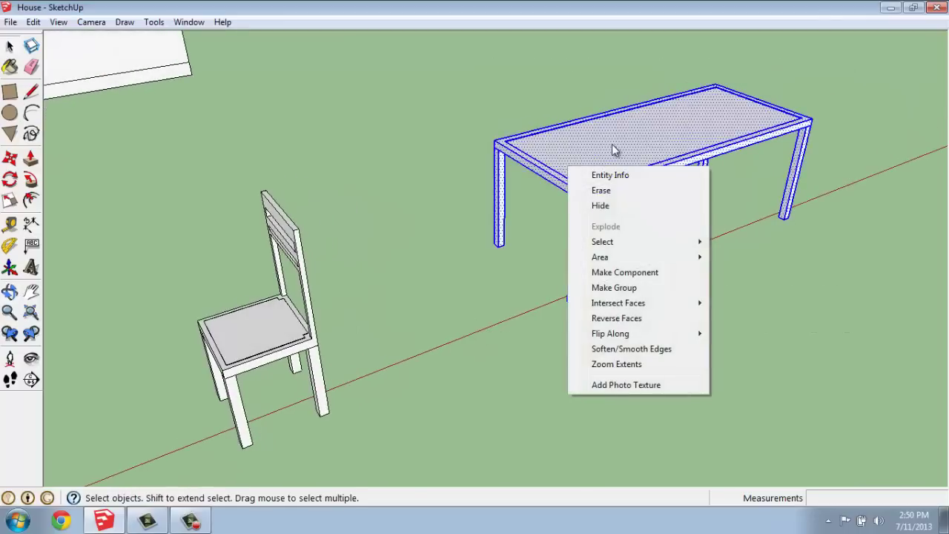
pyautogui.click(626, 273)
pyautogui.write('Dining Table')
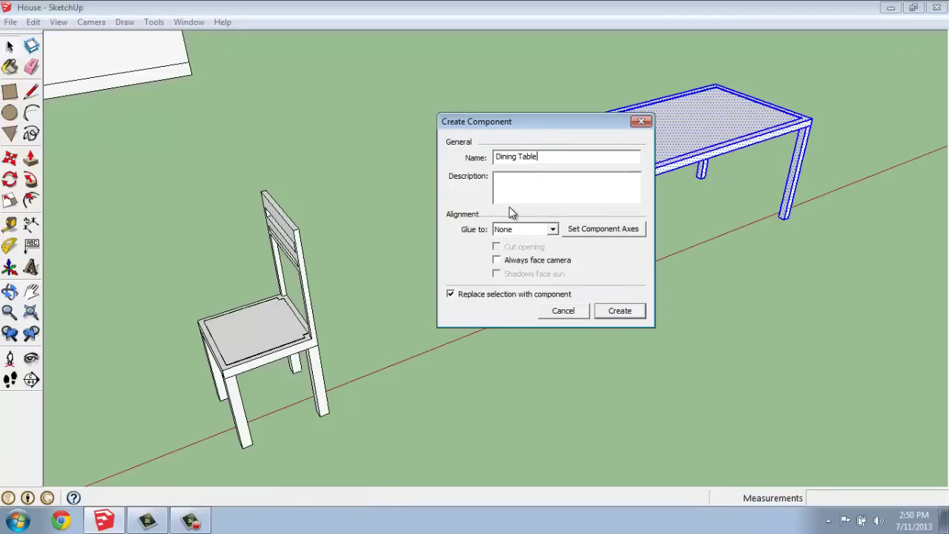
pyautogui.click(620, 310)
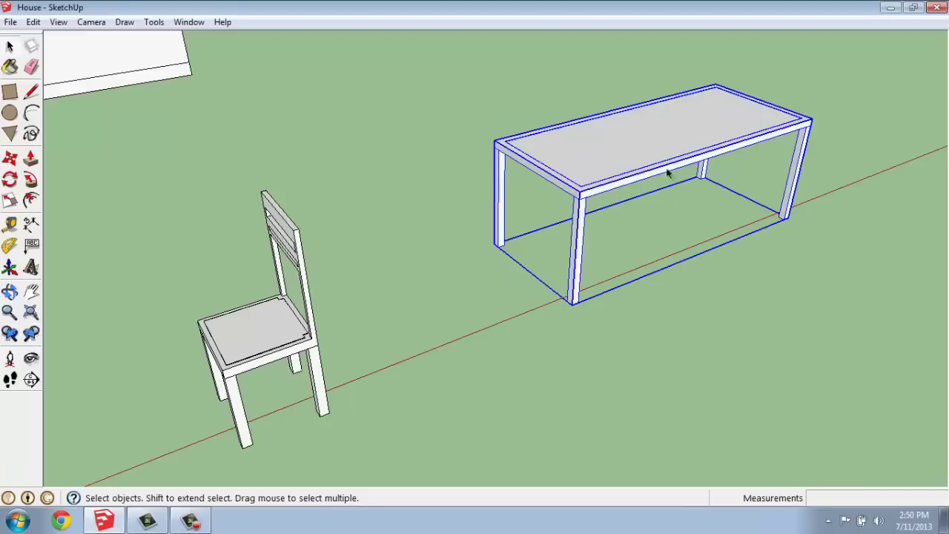
pyautogui.click(657, 368)
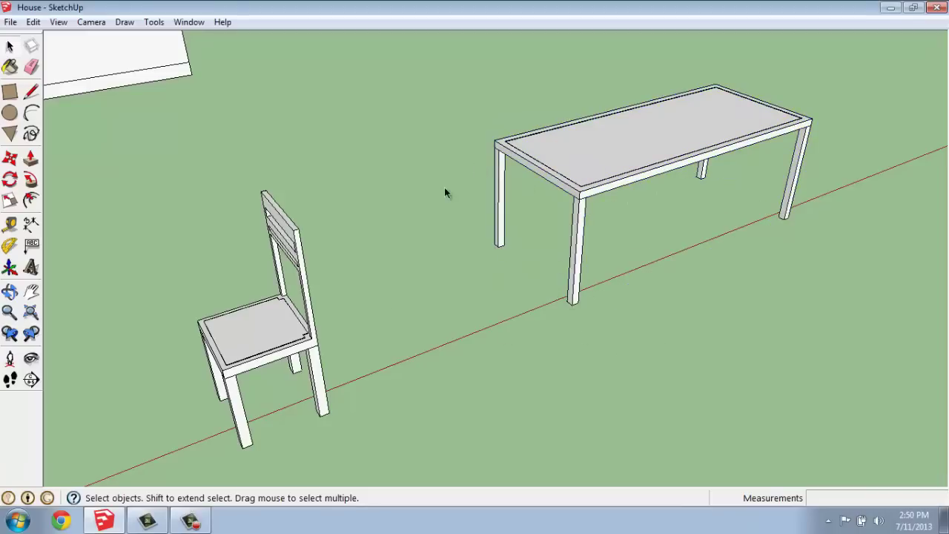
pyautogui.moveTo(445, 193); pyautogui.dragTo(435, 195, button='middle')
pyautogui.moveTo(687, 161); pyautogui.dragTo(652, 140, button='middle')
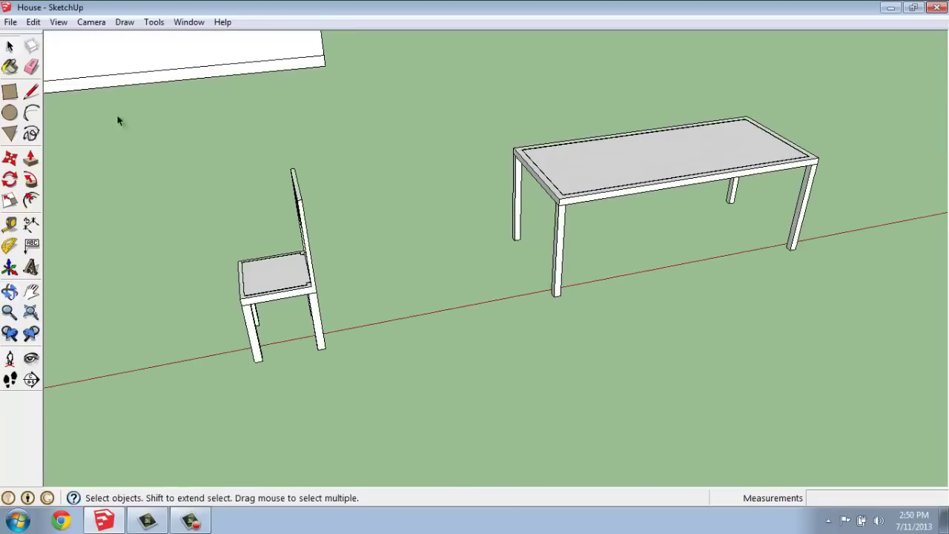
# - Move the chair to the table's end and nudge it about 3" left into place
pyautogui.click(9, 158)
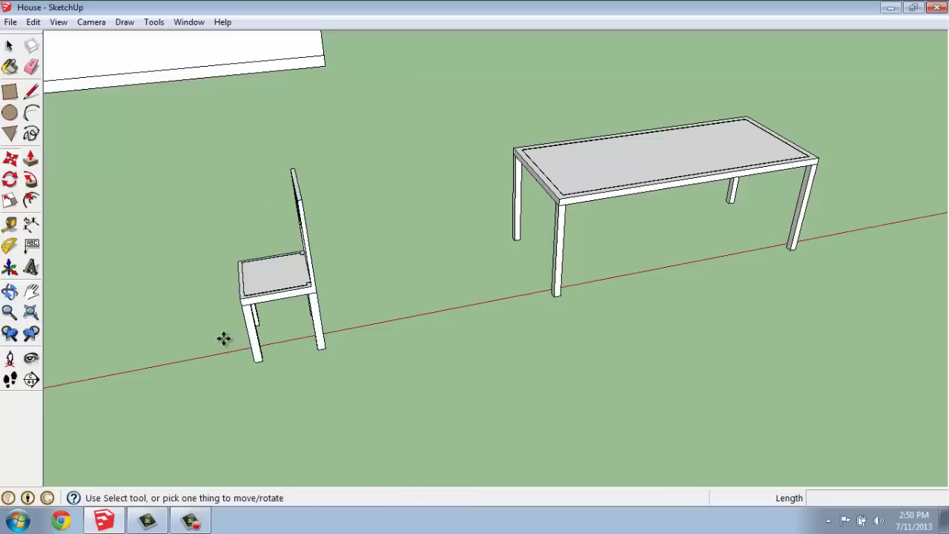
pyautogui.moveTo(223, 334); pyautogui.dragTo(276, 384, button='middle')
pyautogui.click(265, 381)
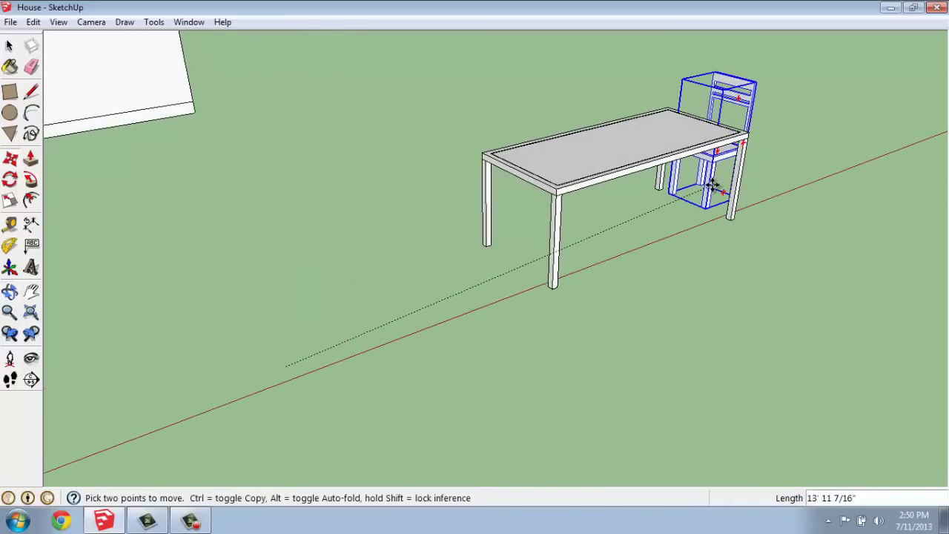
pyautogui.click(705, 186)
pyautogui.moveTo(709, 186); pyautogui.dragTo(244, 158, button='middle')
pyautogui.press('m')
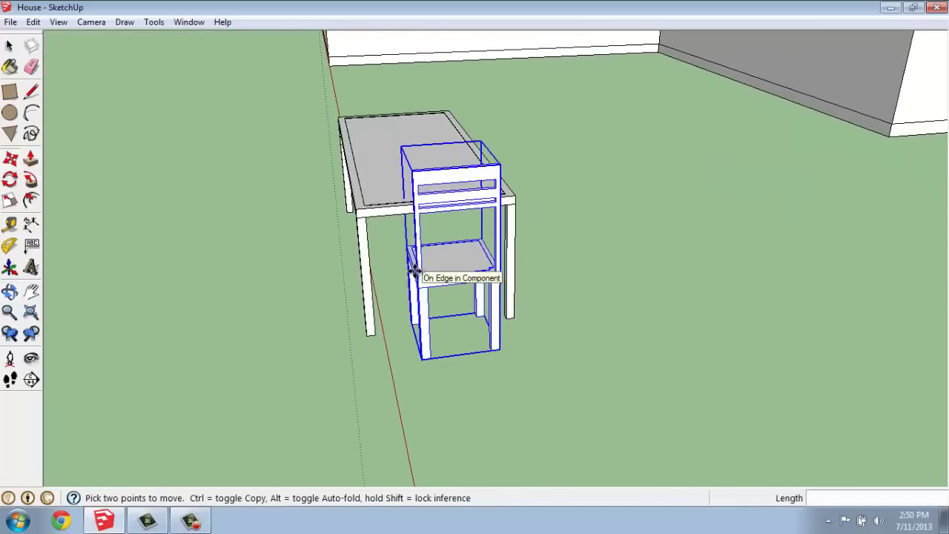
pyautogui.click(457, 272)
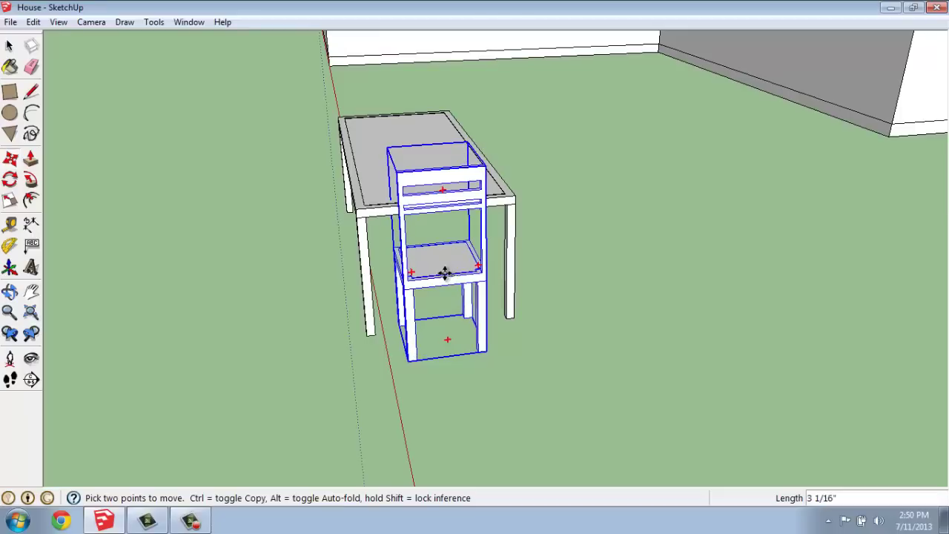
pyautogui.click(442, 277)
pyautogui.moveTo(537, 201); pyautogui.dragTo(589, 240, button='middle')
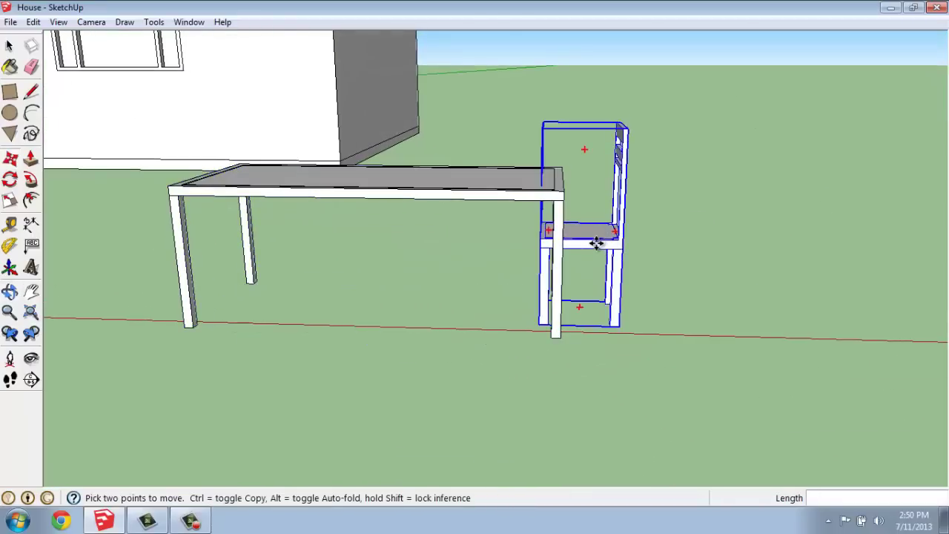
pyautogui.click(595, 240)
pyautogui.click(602, 288)
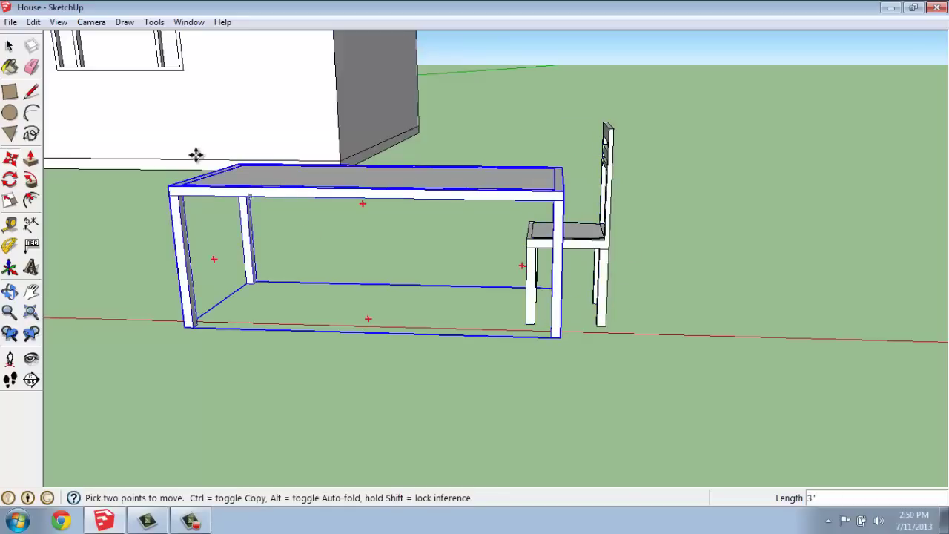
pyautogui.moveTo(141, 171); pyautogui.dragTo(201, 178, button='middle')
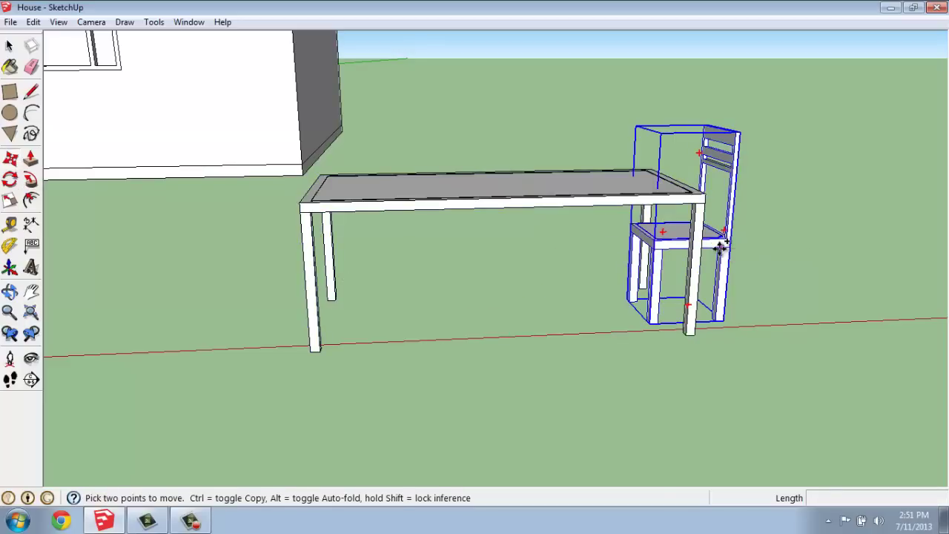
# - Ctrl-copy the chair about 2' 10 1/4" along the red axis beside the first
pyautogui.press('ctrl')
pyautogui.click(719, 247)
pyautogui.click(863, 245)
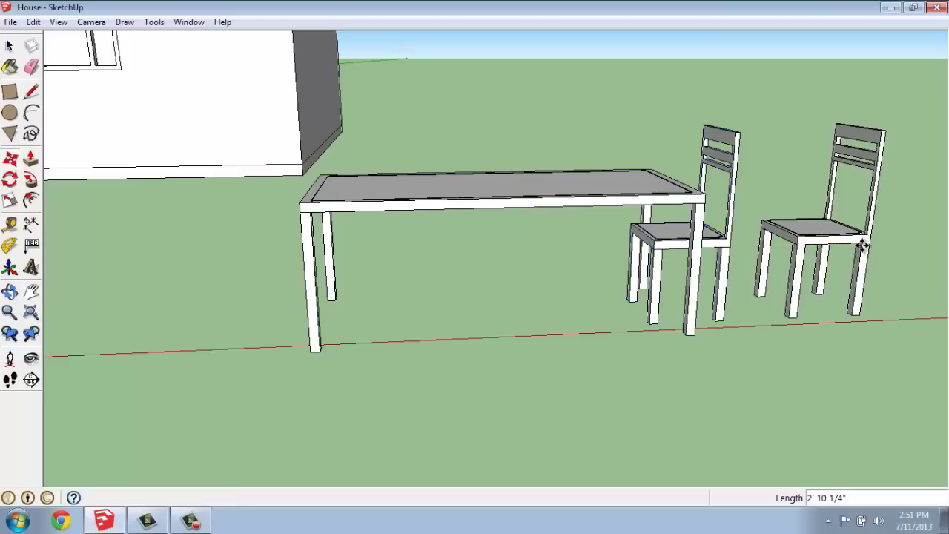
pyautogui.scroll(-1, 883, 239)
pyautogui.scroll(1, 879, 240)
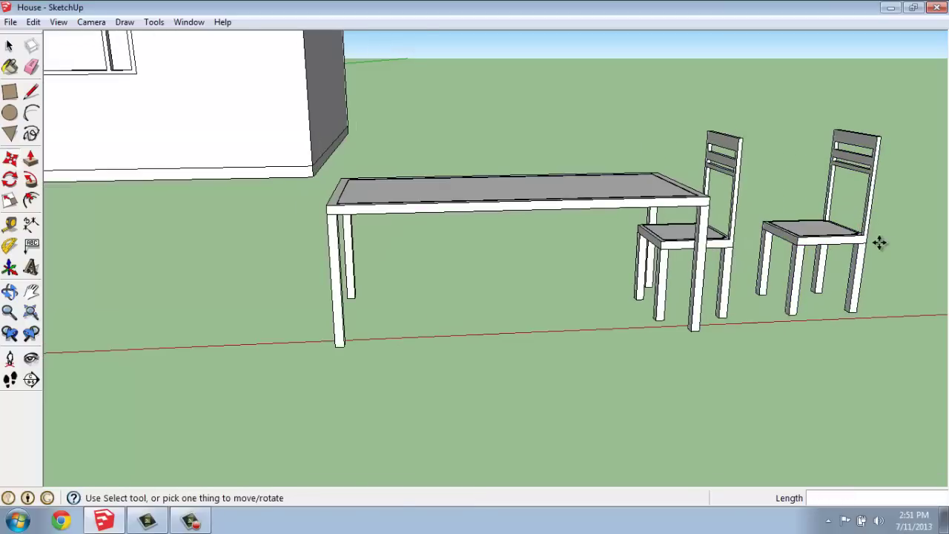
# - Move the chair copy to the table's other end and mirror it with Scale -1 on red
pyautogui.click(847, 247)
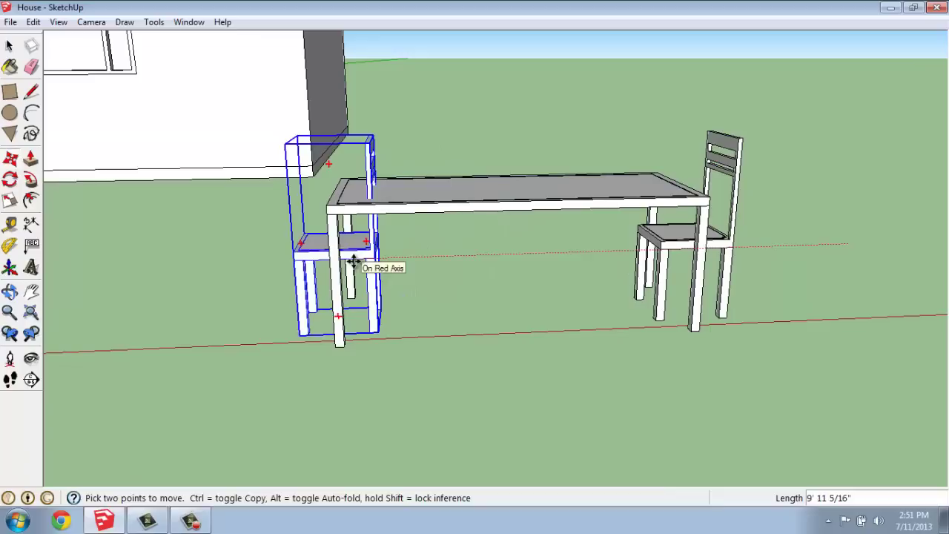
pyautogui.click(257, 272)
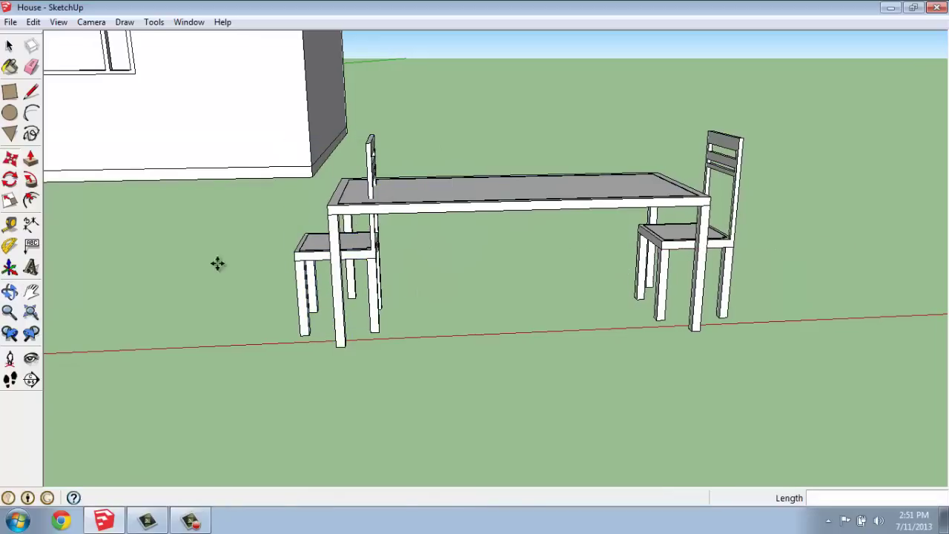
pyautogui.click(9, 200)
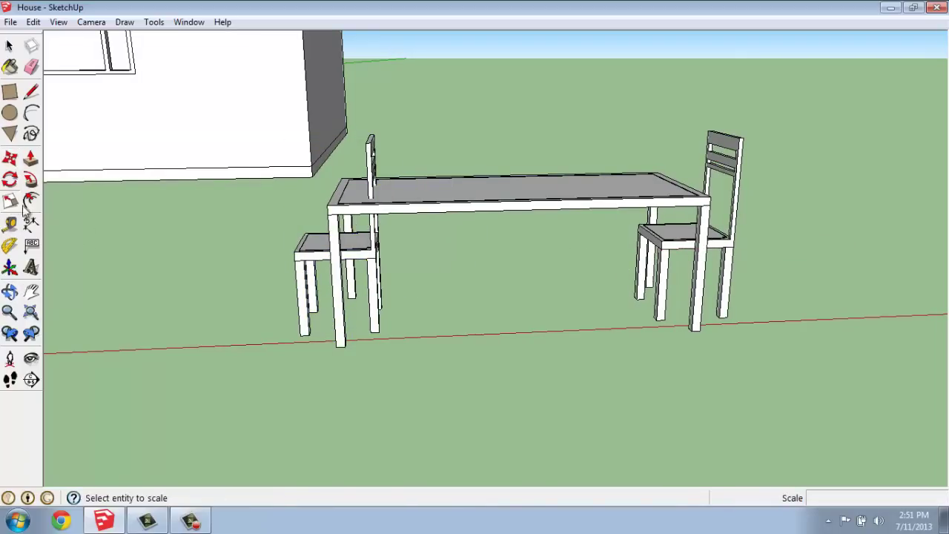
pyautogui.click(313, 257)
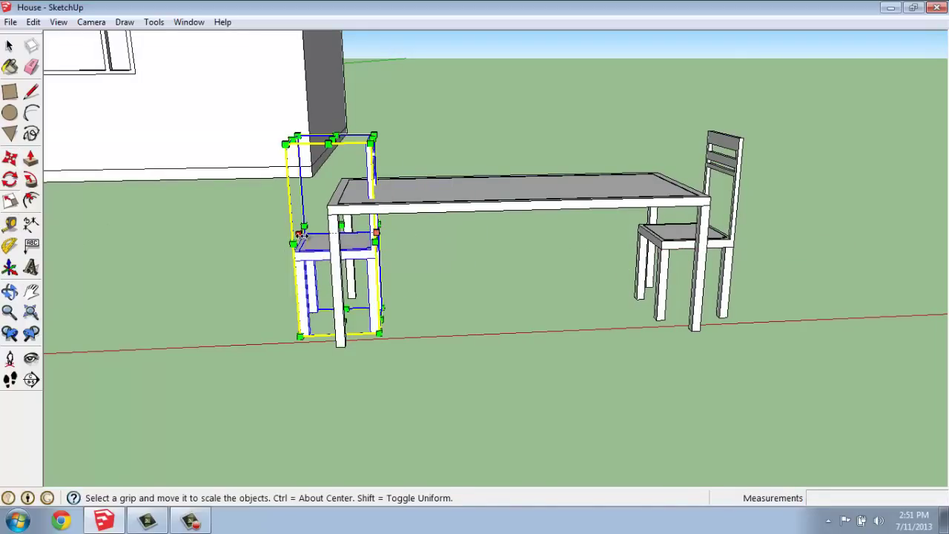
pyautogui.moveTo(303, 239); pyautogui.dragTo(461, 248)
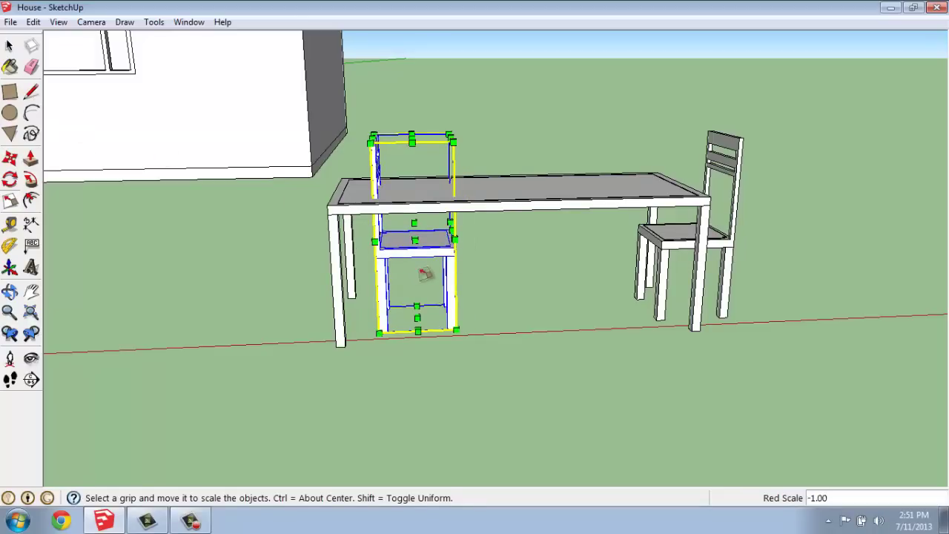
# - Position the mirrored chair at the table's end and copy another about 2' 10" to its left
pyautogui.press('m')
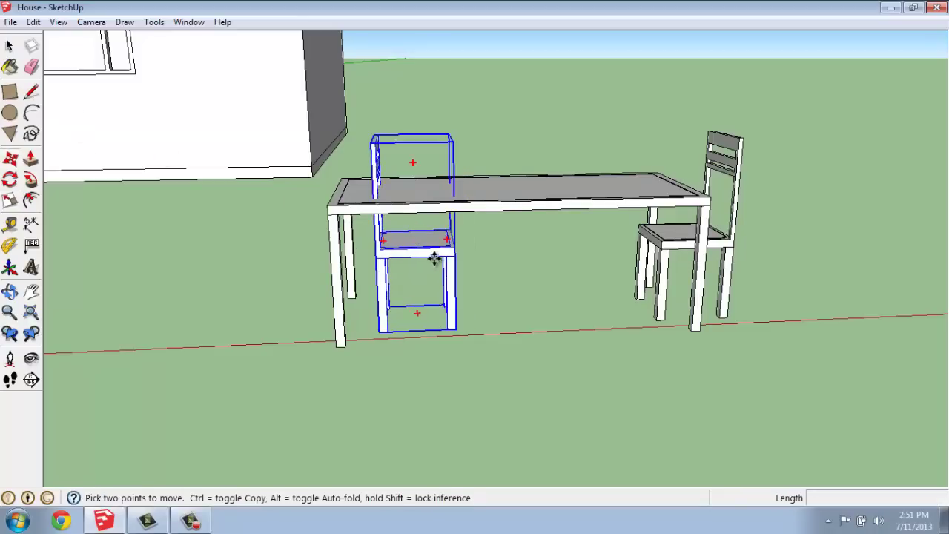
pyautogui.click(456, 330)
pyautogui.click(379, 332)
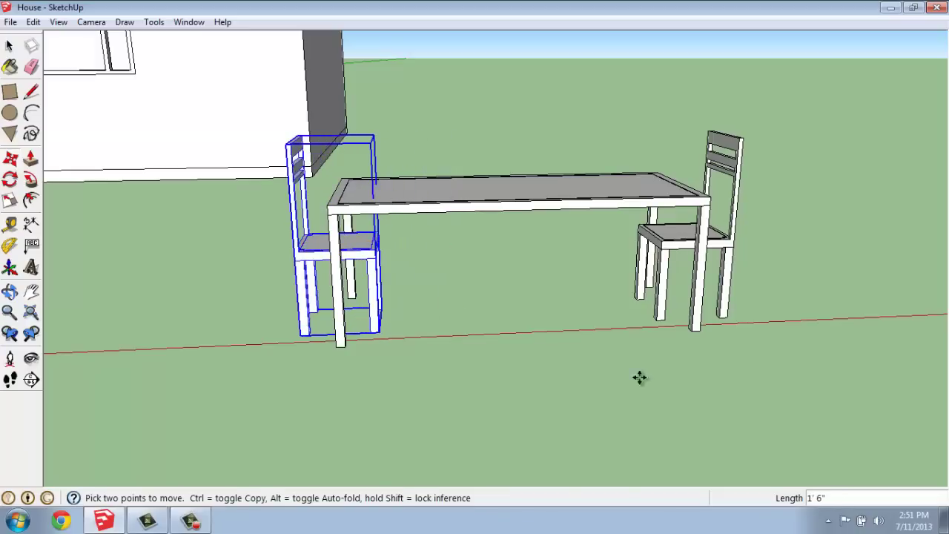
pyautogui.press('ctrl')
pyautogui.click(296, 258)
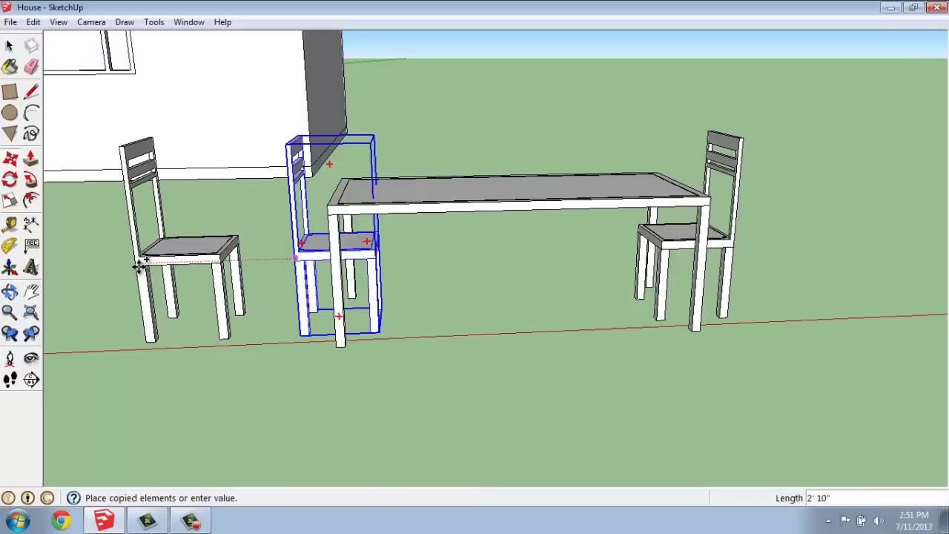
pyautogui.click(140, 267)
pyautogui.scroll(-4, 184, 273)
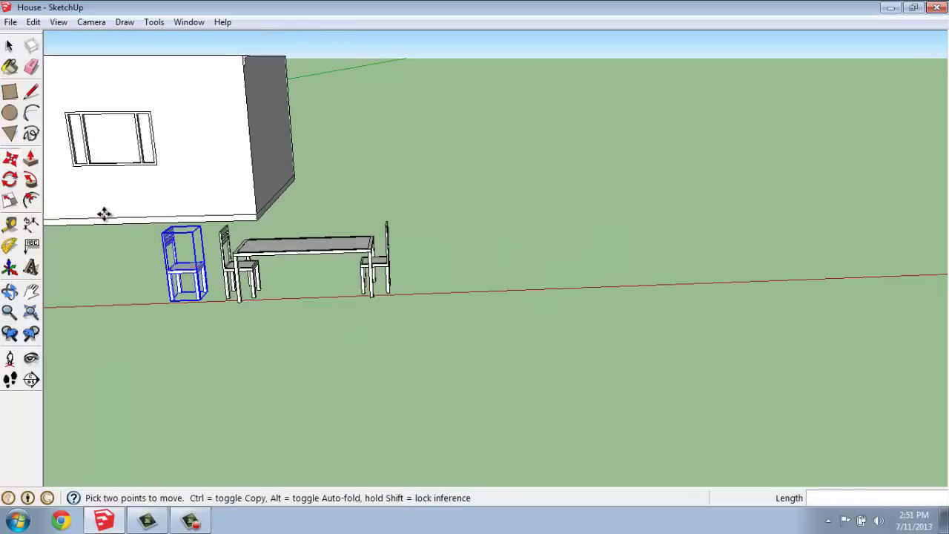
pyautogui.moveTo(104, 214); pyautogui.dragTo(252, 368, button='middle')
pyautogui.scroll(3, 269, 407)
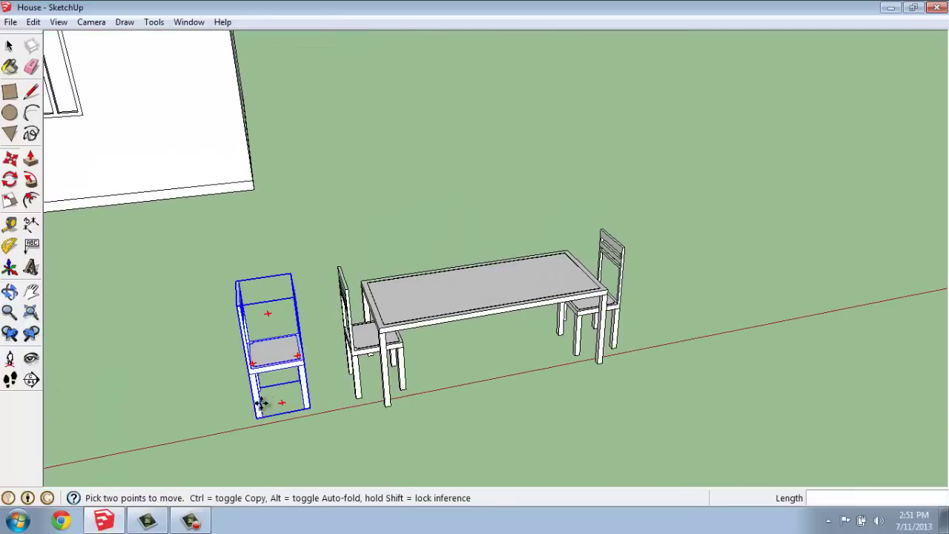
pyautogui.scroll(1, 294, 422)
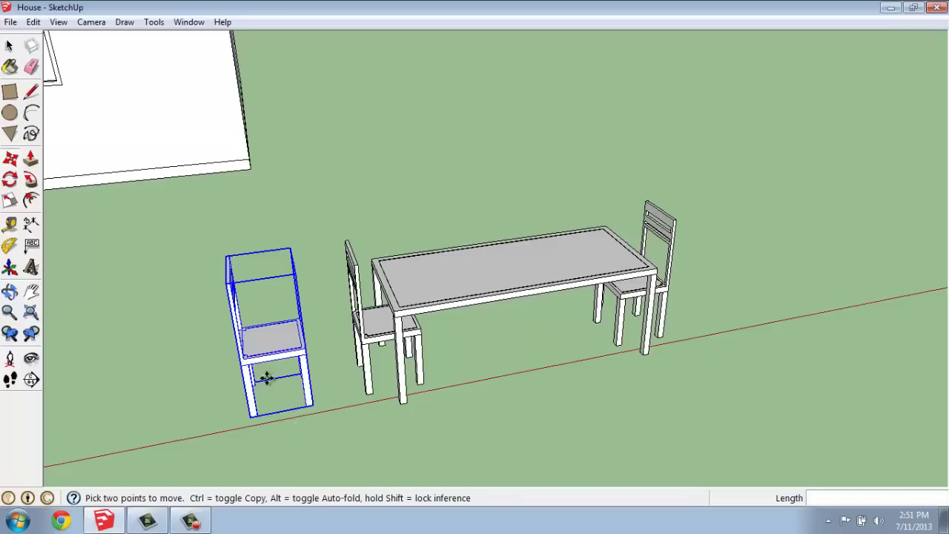
pyautogui.click(253, 253)
# - Rotate the spare chair a quarter turn about a point on its seat
pyautogui.click(252, 252)
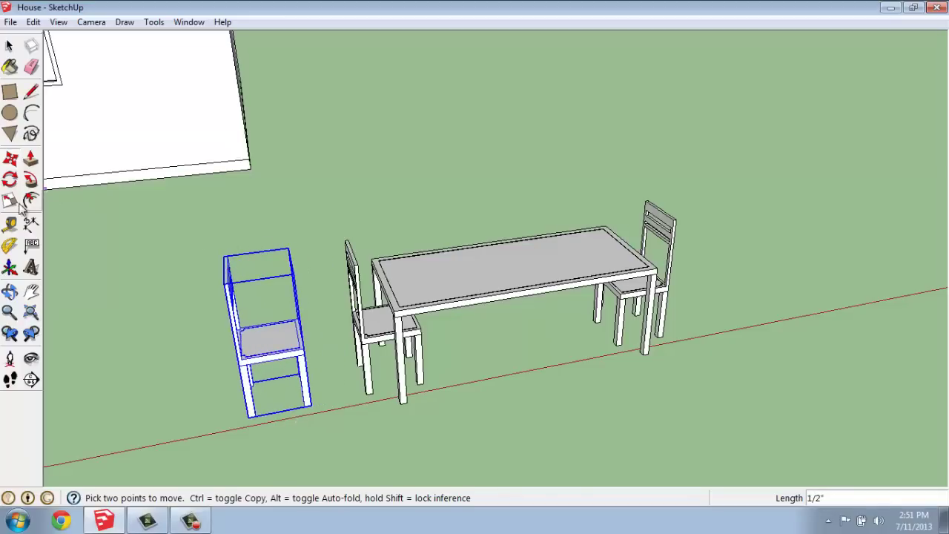
pyautogui.click(10, 180)
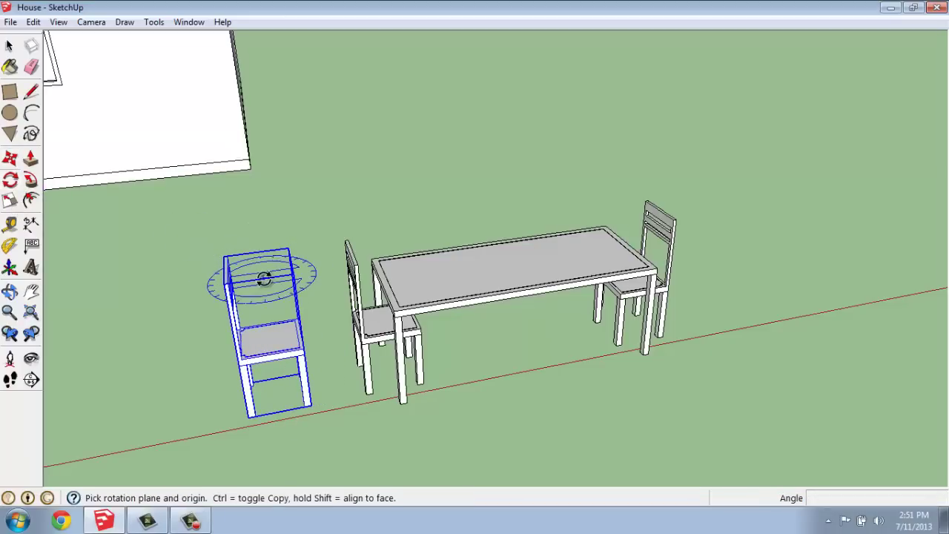
pyautogui.click(270, 335)
pyautogui.click(328, 326)
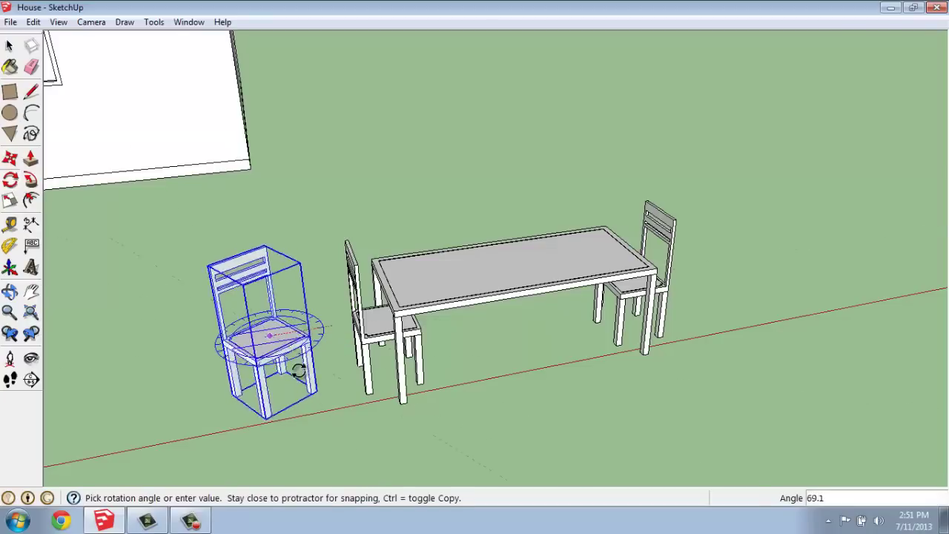
pyautogui.click(273, 381)
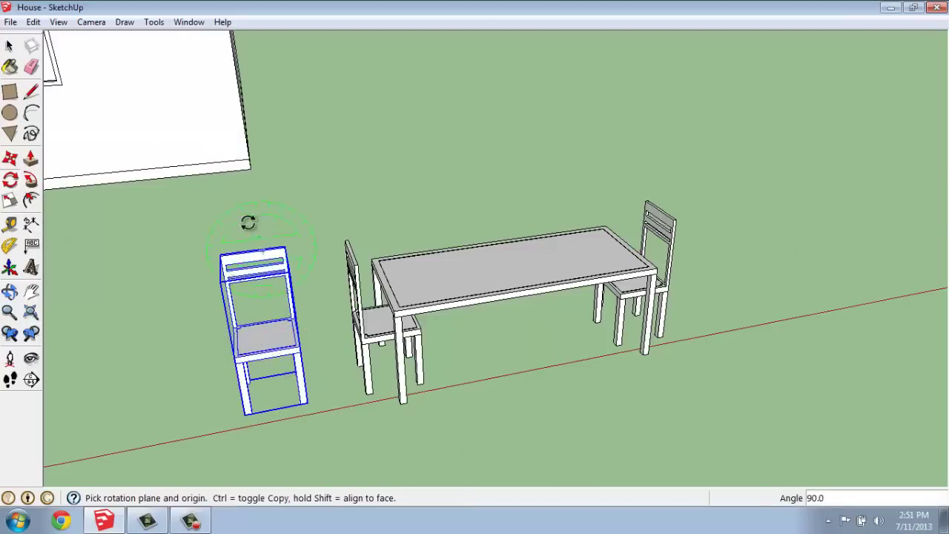
# - Rotate the spare chair again so it ends upright, facing the table's long side
pyautogui.press('space')
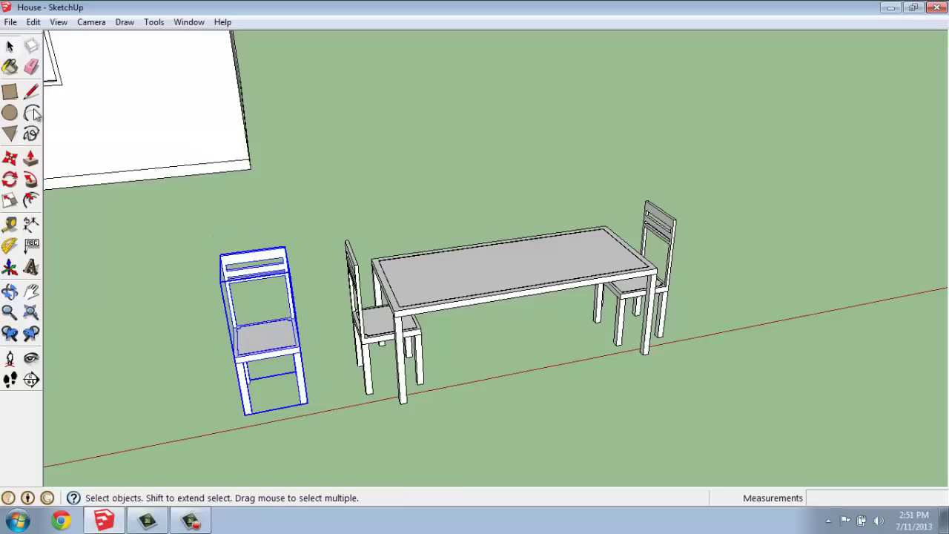
pyautogui.click(10, 157)
pyautogui.press('q')
pyautogui.click(274, 396)
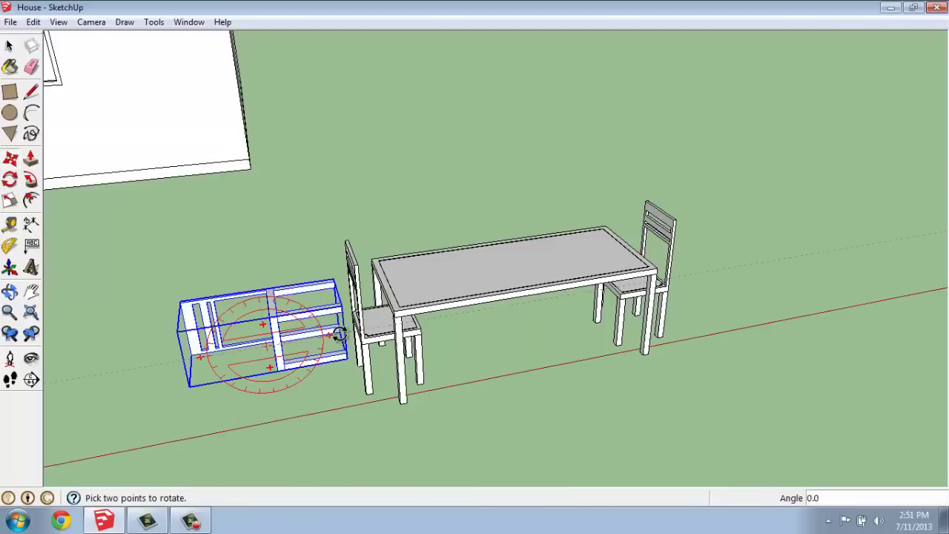
pyautogui.click(269, 387)
# - Move the turned chair behind the table's far long side and copy a second chair beside it
pyautogui.press('m')
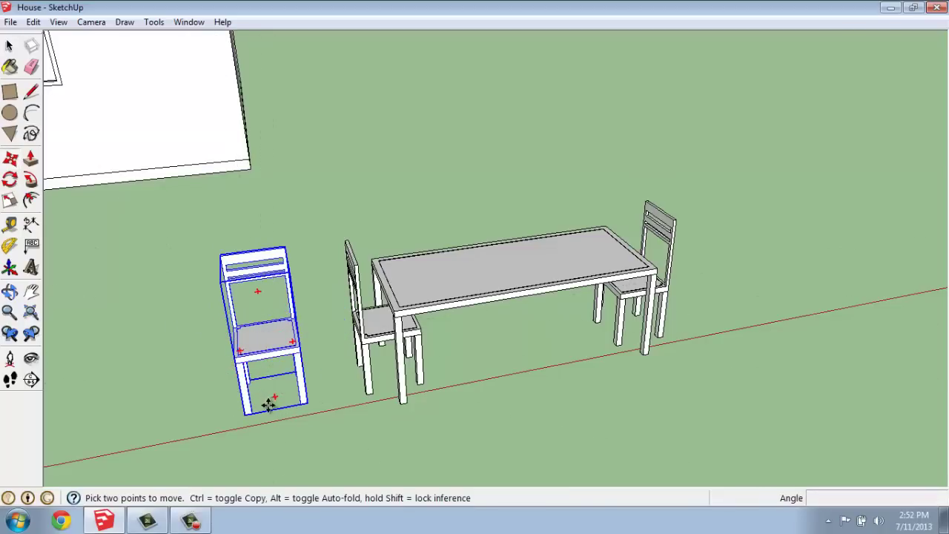
pyautogui.click(273, 406)
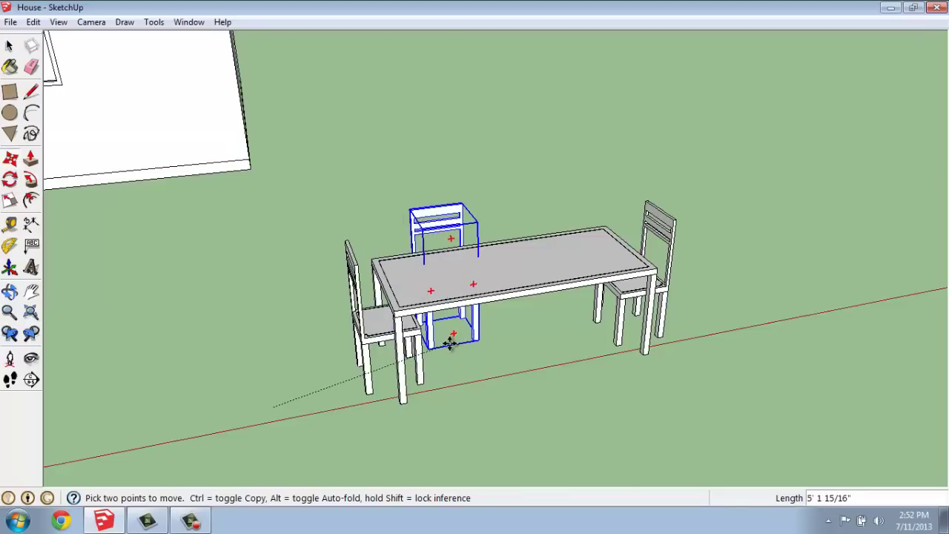
pyautogui.click(451, 339)
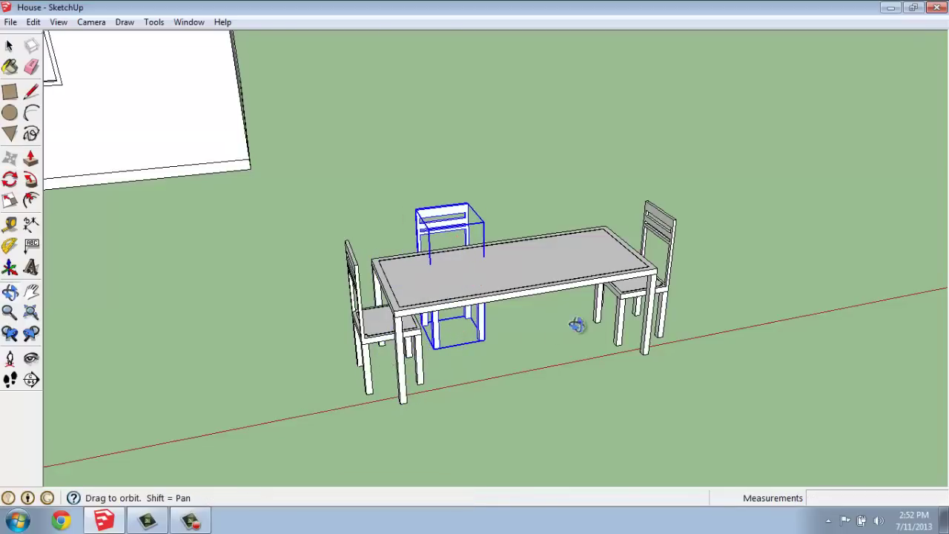
pyautogui.moveTo(571, 324); pyautogui.dragTo(487, 286, button='middle')
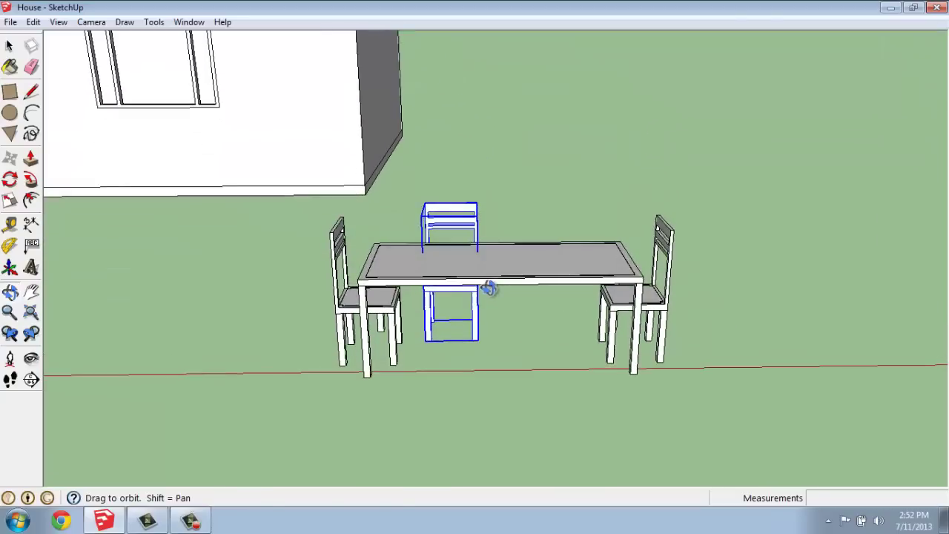
pyautogui.click(467, 340)
pyautogui.press('ctrl')
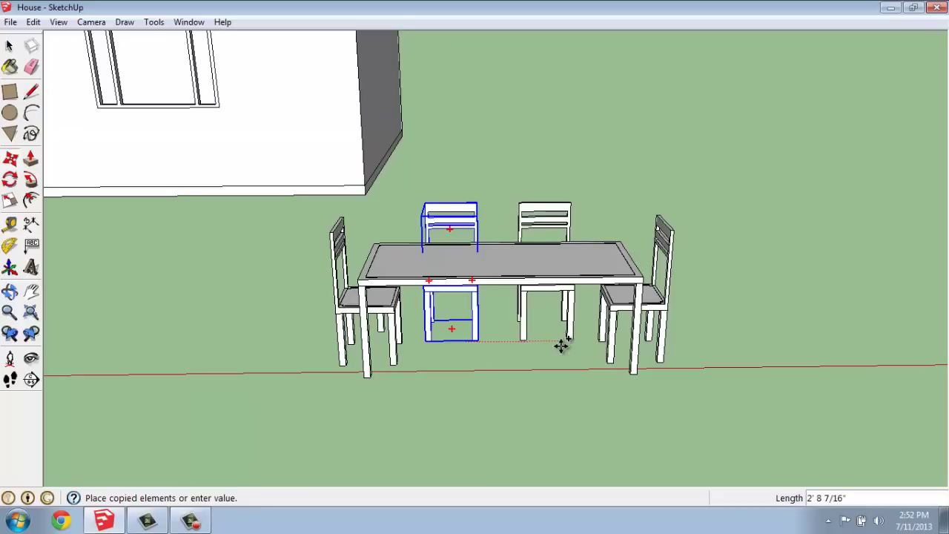
pyautogui.click(561, 347)
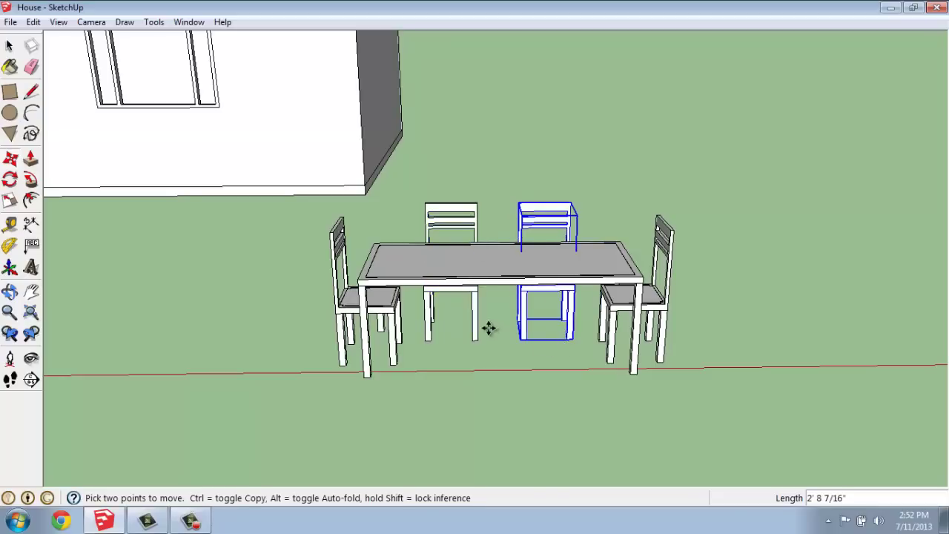
# - Copy both far-side chairs along the green axis to the table's near long side
pyautogui.press('space')
pyautogui.keyDown('shift'); pyautogui.click(476, 300); pyautogui.keyUp('shift')
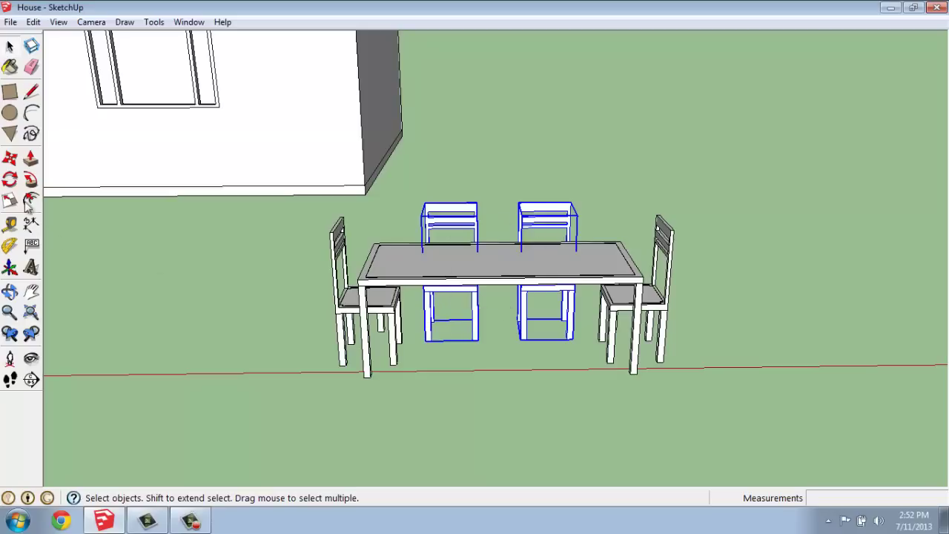
pyautogui.click(10, 158)
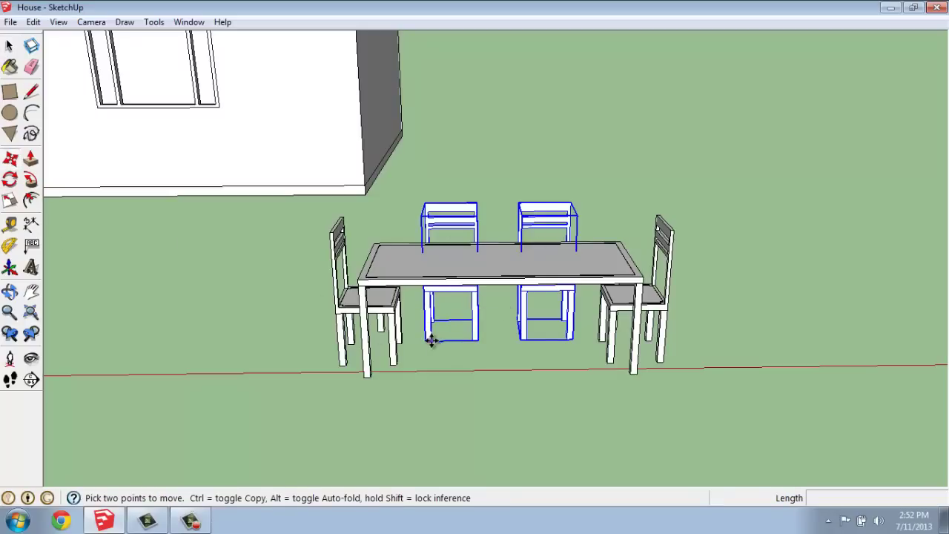
pyautogui.click(430, 339)
pyautogui.press('ctrl')
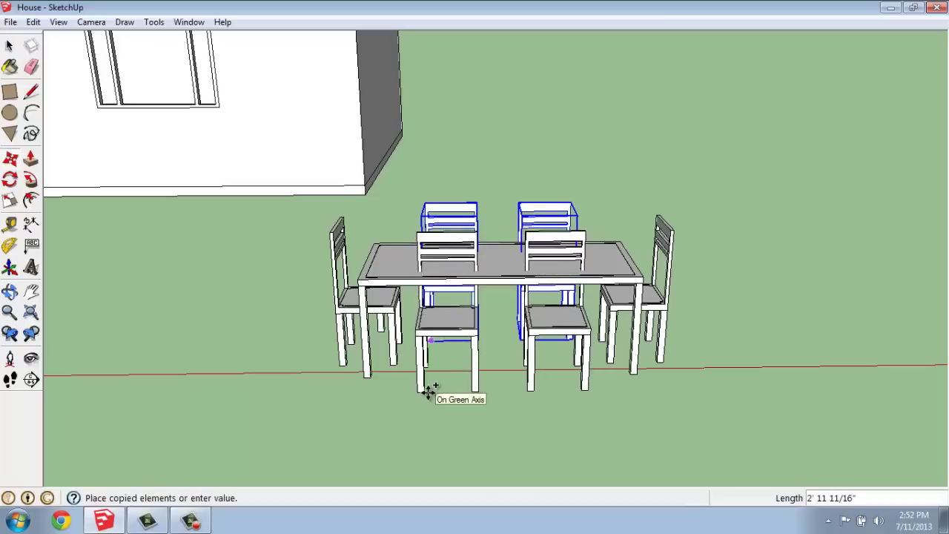
pyautogui.click(429, 391)
pyautogui.moveTo(256, 316); pyautogui.dragTo(556, 386, button='middle')
pyautogui.scroll(2, 648, 376)
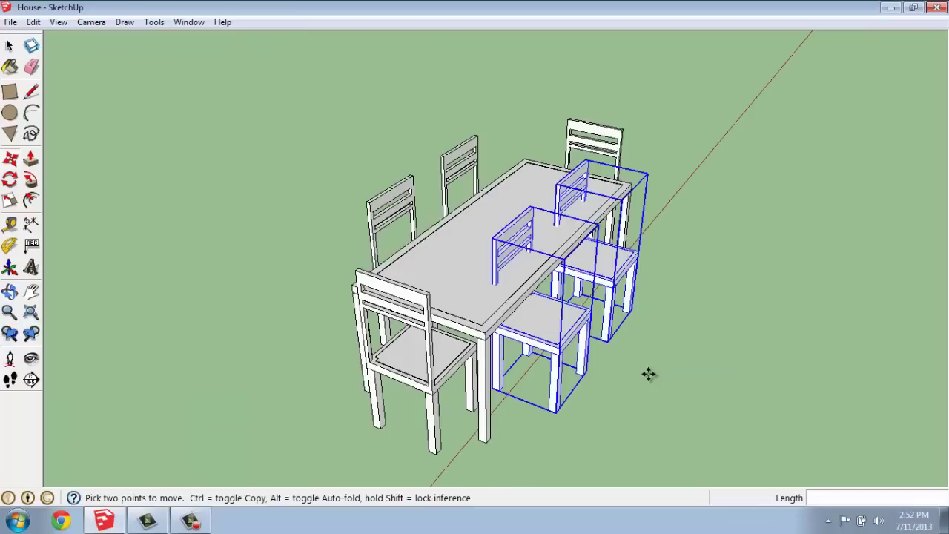
# - Mirror the two near-side chairs with a -1 scale and move them 1'6" in against the table
pyautogui.click(9, 203)
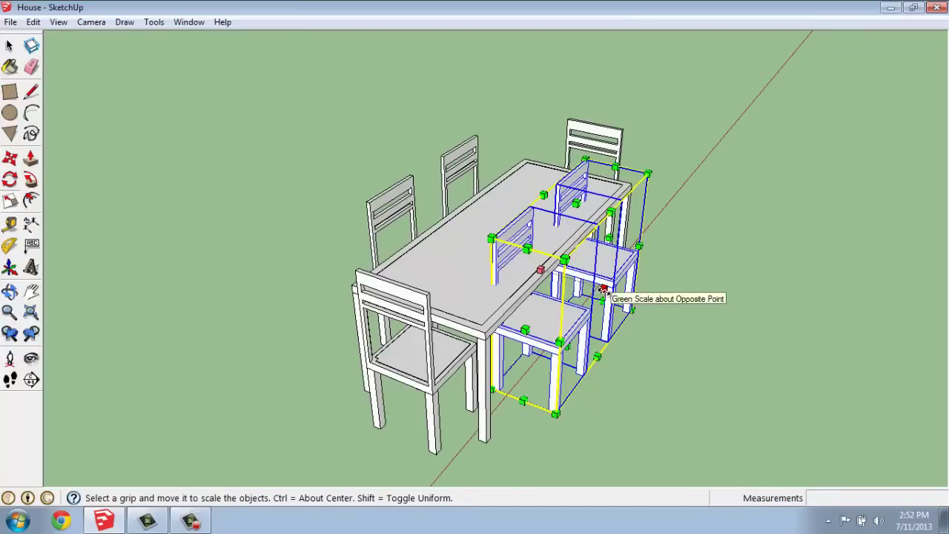
pyautogui.moveTo(604, 288); pyautogui.dragTo(481, 254)
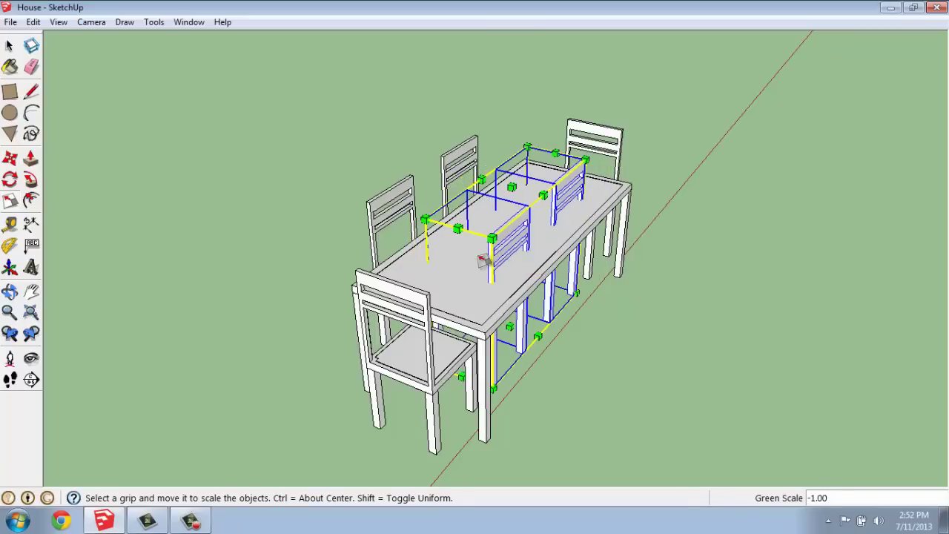
pyautogui.click(12, 161)
pyautogui.click(513, 365)
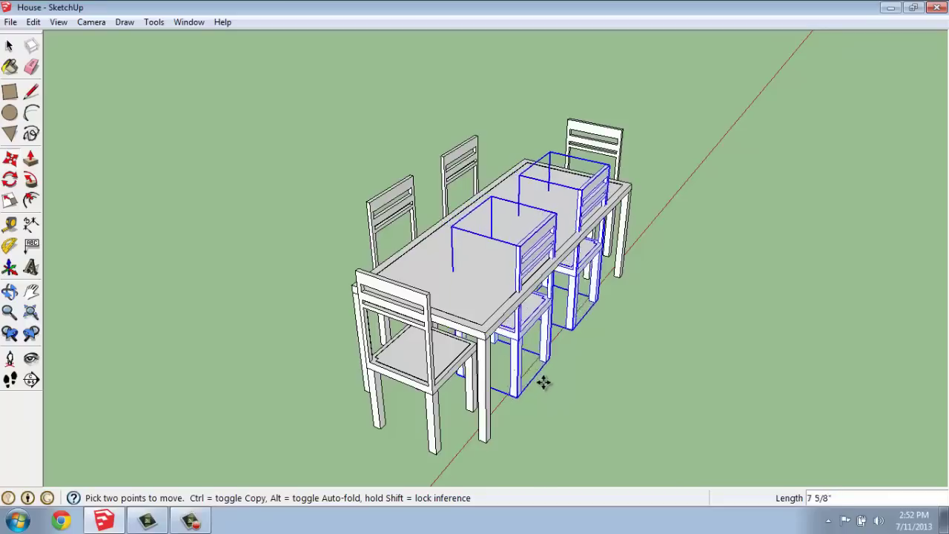
pyautogui.click(571, 394)
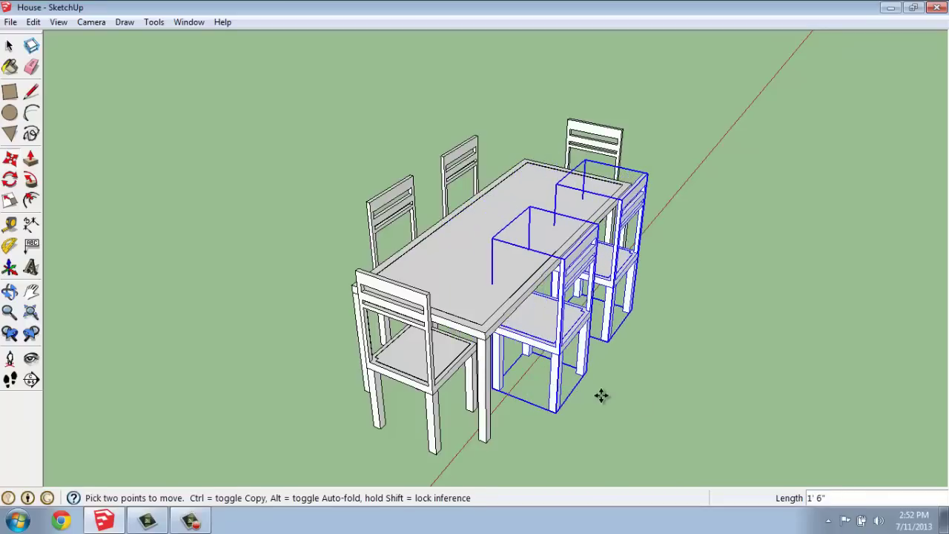
pyautogui.press('space')
pyautogui.click(685, 384)
pyautogui.moveTo(749, 289); pyautogui.dragTo(293, 263, button='middle')
pyautogui.moveTo(729, 229); pyautogui.dragTo(244, 224, button='middle')
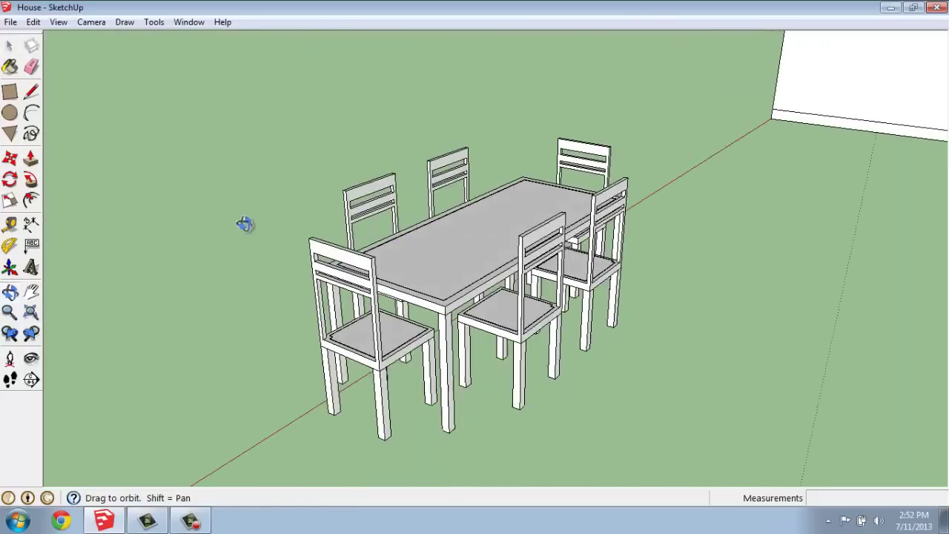
pyautogui.moveTo(657, 216); pyautogui.dragTo(496, 230, button='middle')
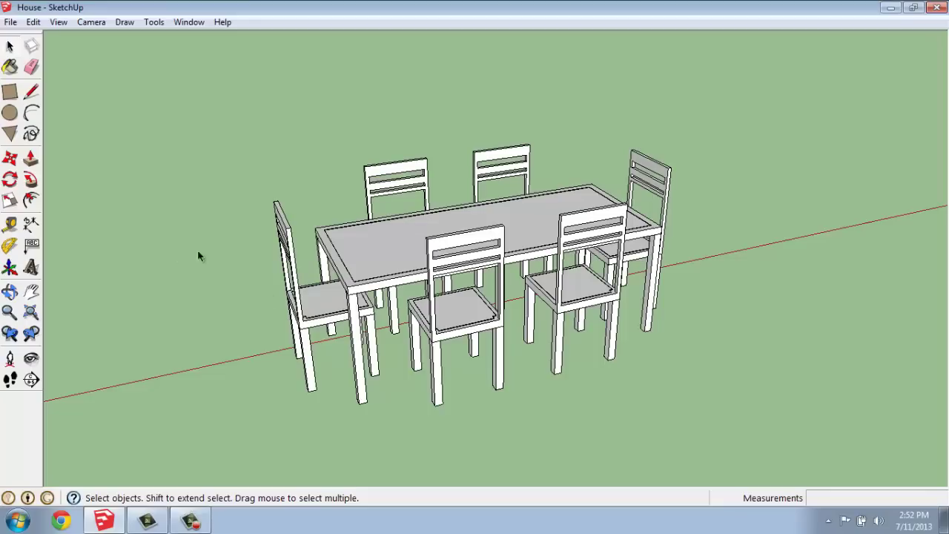
# - Orbit and zoom in on the table, then select the back-right end chair
pyautogui.moveTo(247, 240); pyautogui.dragTo(755, 366, button='middle')
pyautogui.moveTo(312, 314); pyautogui.dragTo(645, 264, button='middle')
pyautogui.scroll(3, 552, 188)
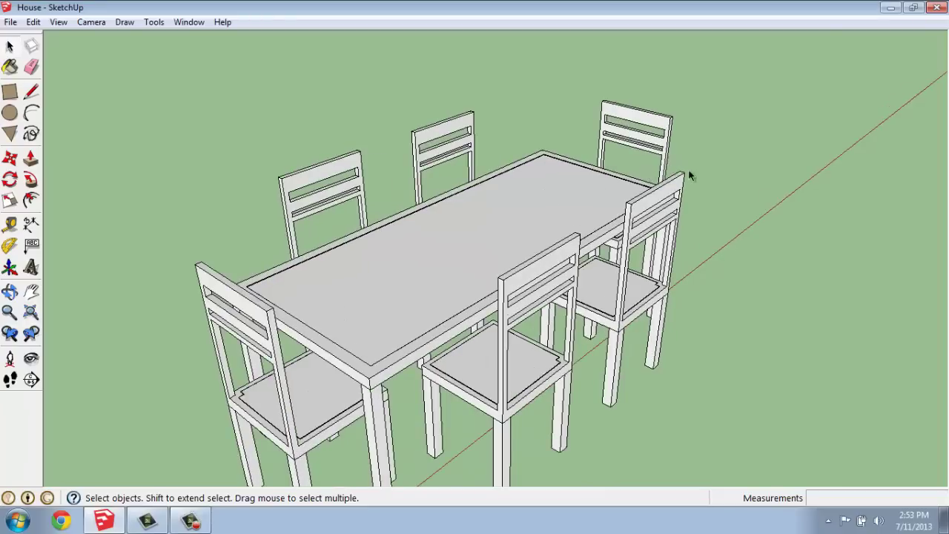
pyautogui.moveTo(729, 136); pyautogui.dragTo(598, 140, button='middle')
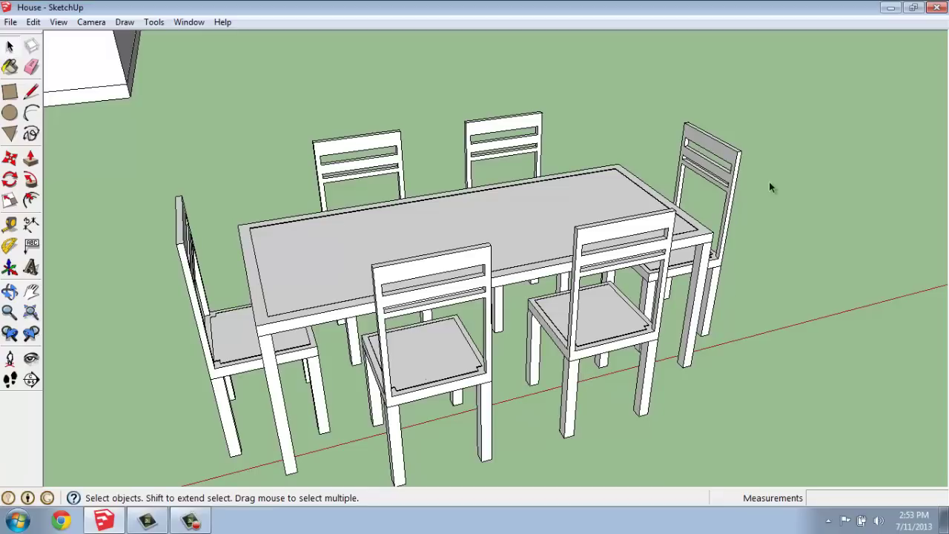
pyautogui.scroll(2, 811, 158)
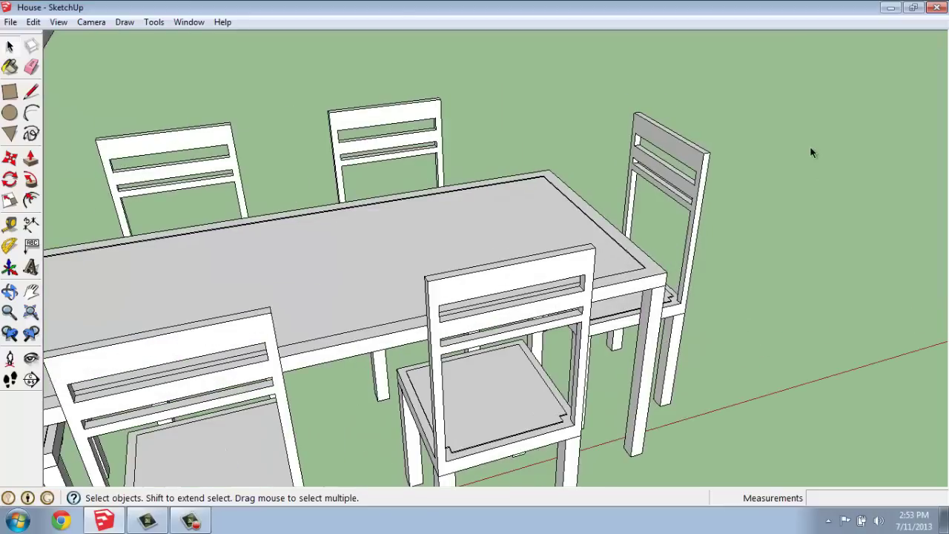
pyautogui.click(658, 127)
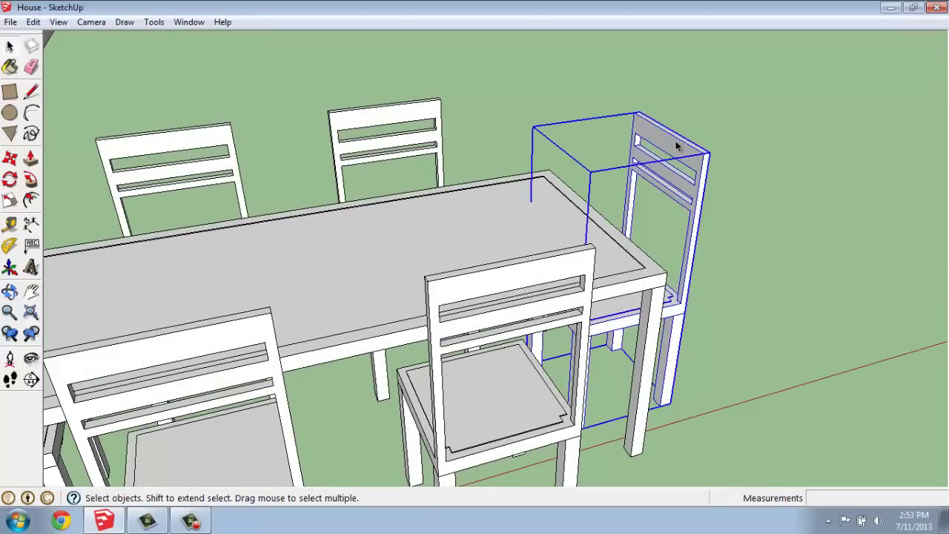
# - Edit the chair component and select the top face of its backrest
pyautogui.doubleClick(681, 144)
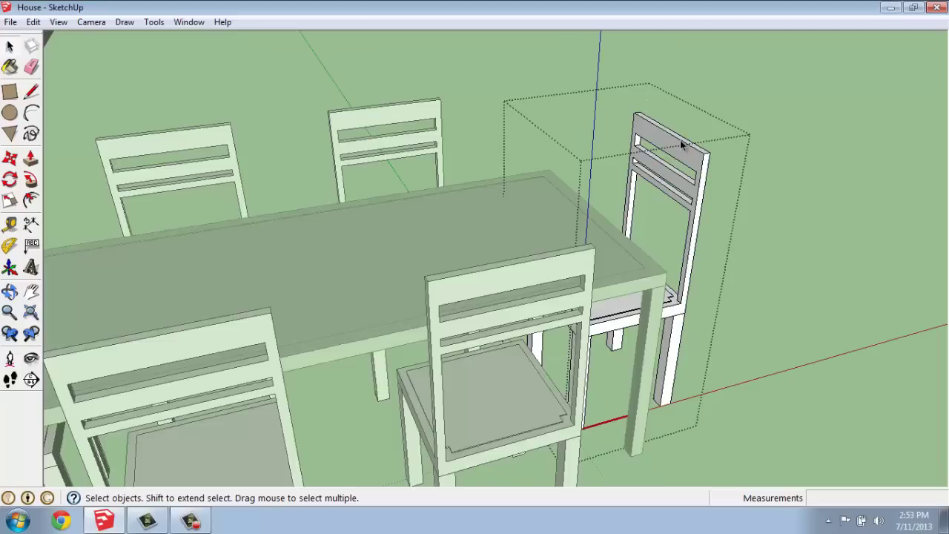
pyautogui.click(809, 174)
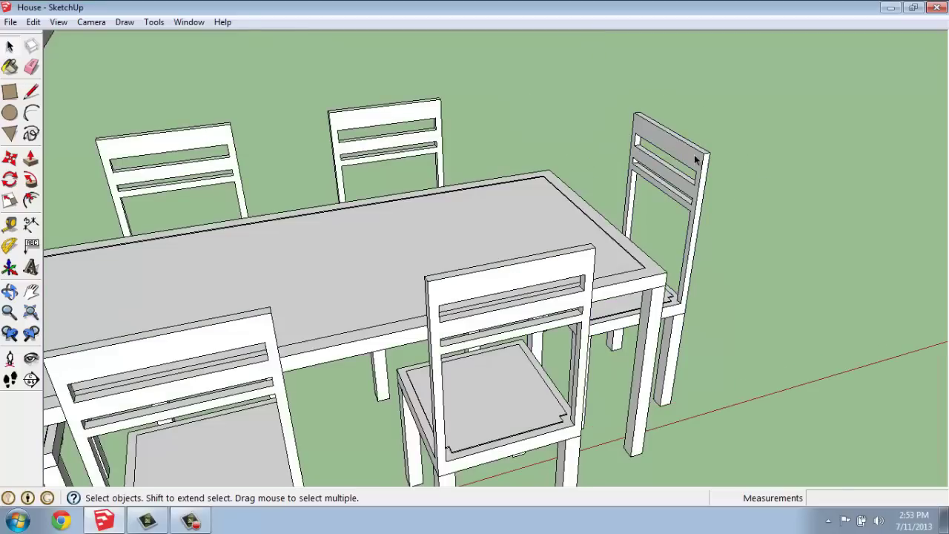
pyautogui.rightClick(697, 161)
pyautogui.click(738, 232)
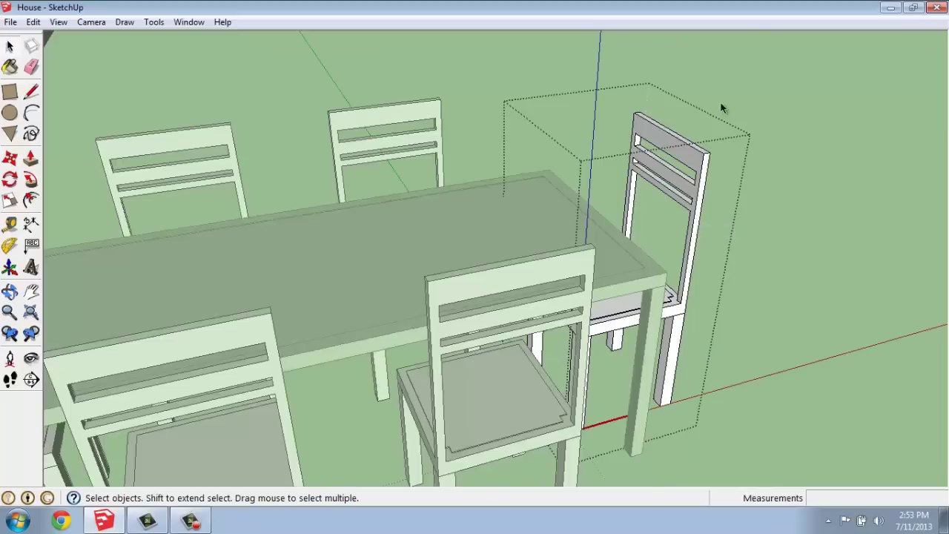
pyautogui.scroll(4, 723, 109)
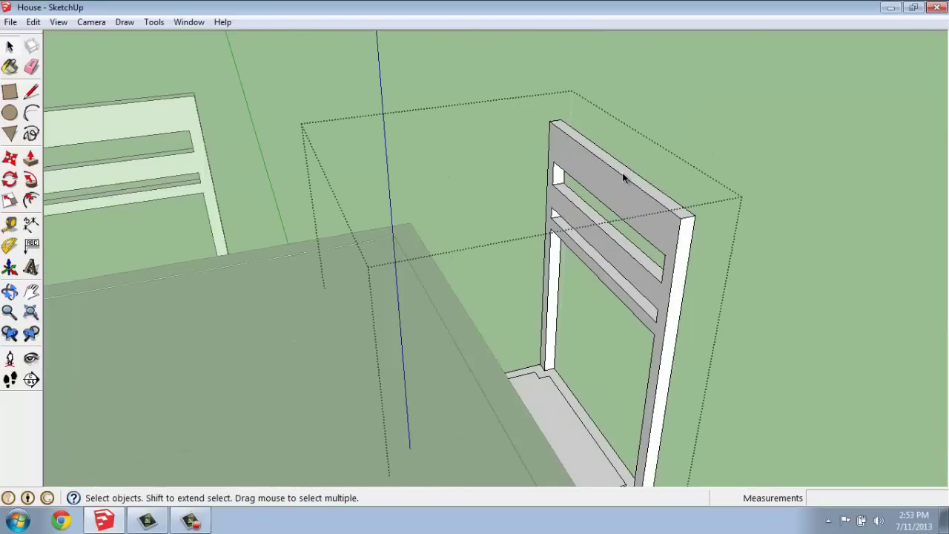
pyautogui.click(623, 176)
pyautogui.click(629, 176)
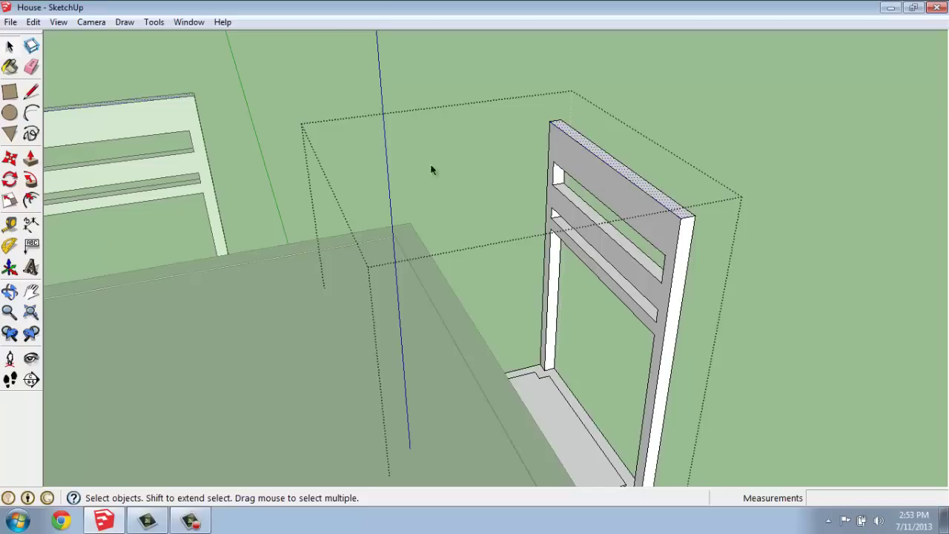
# - Push/Pull the backrest top up 2" and exit the component, updating all six chairs
pyautogui.click(33, 161)
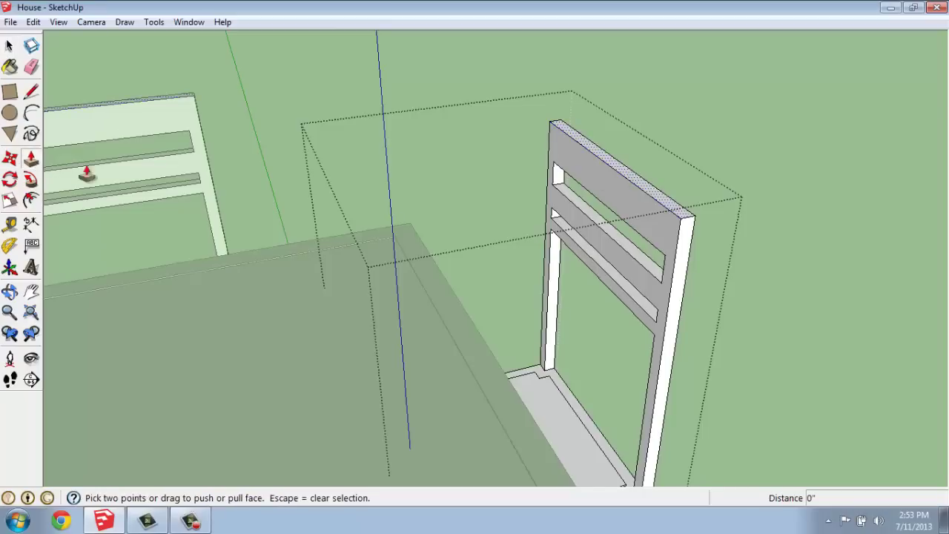
pyautogui.click(645, 193)
pyautogui.scroll(-4, 646, 184)
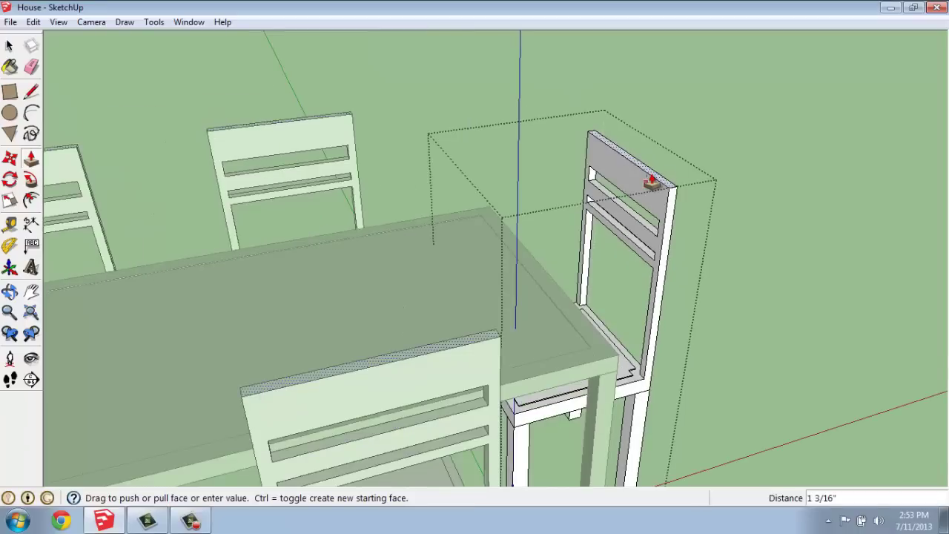
pyautogui.scroll(-4, 651, 182)
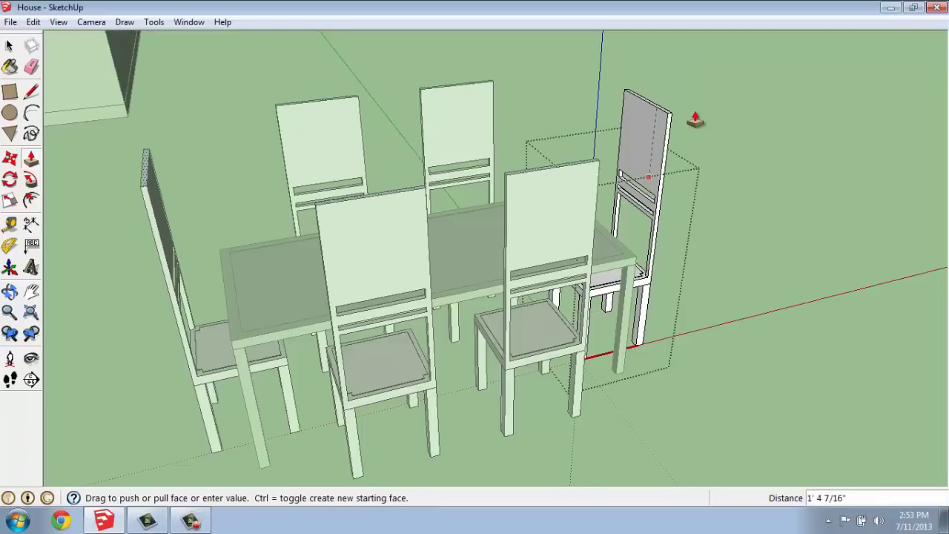
pyautogui.press('Return')
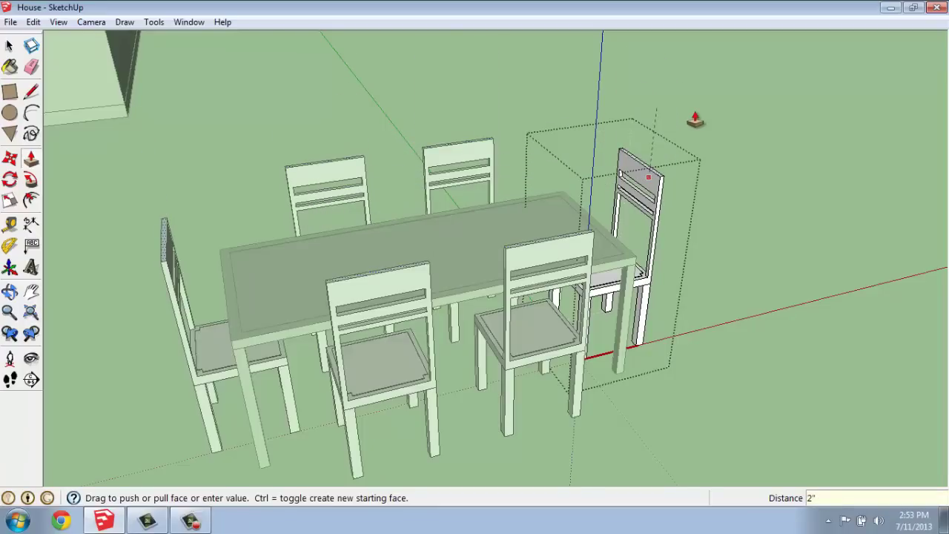
pyautogui.press('space')
pyautogui.press('Escape')
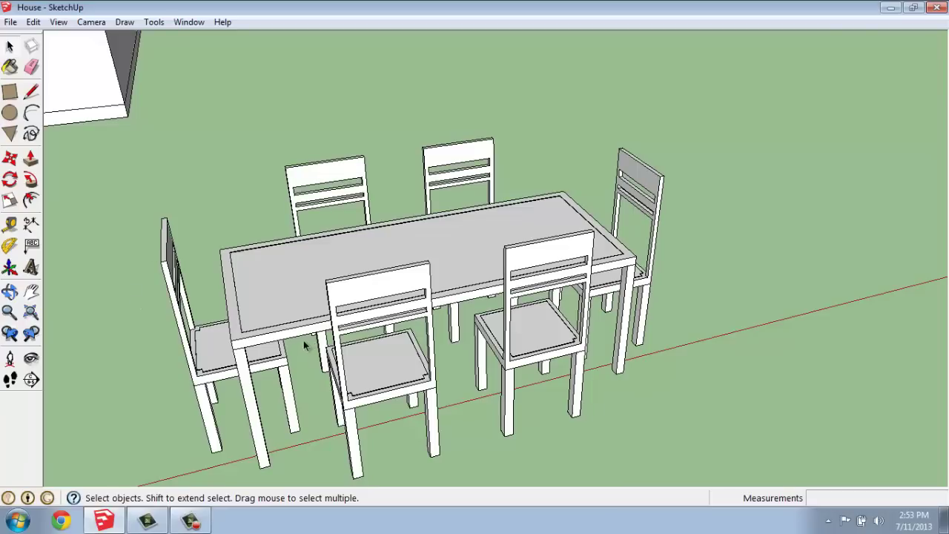
pyautogui.scroll(-6, 238, 280)
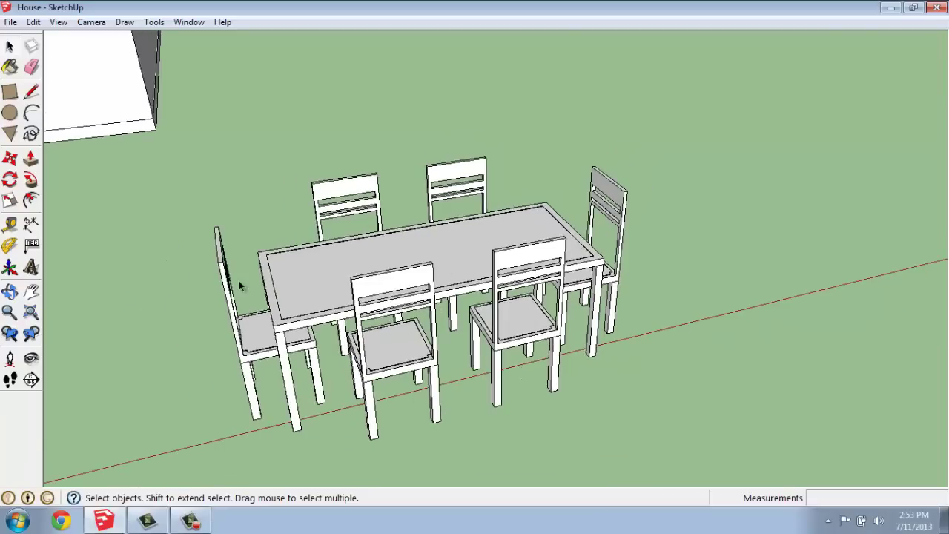
pyautogui.moveTo(212, 336); pyautogui.dragTo(291, 334, button='middle')
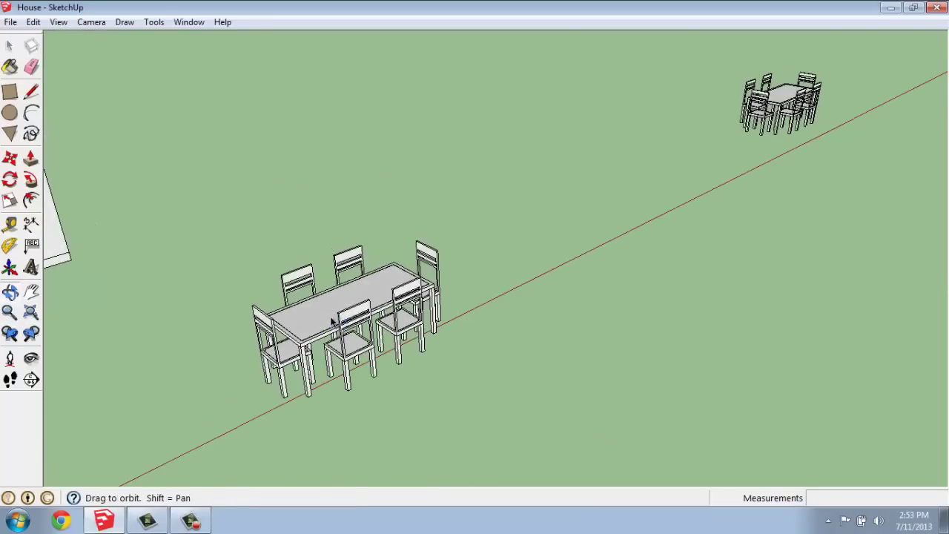
pyautogui.scroll(5, 210, 361)
pyautogui.scroll(2, 212, 336)
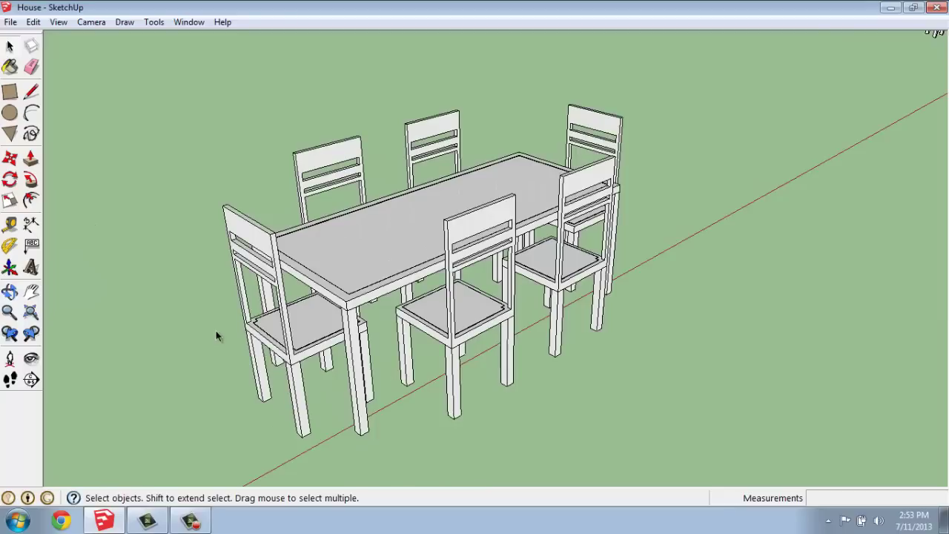